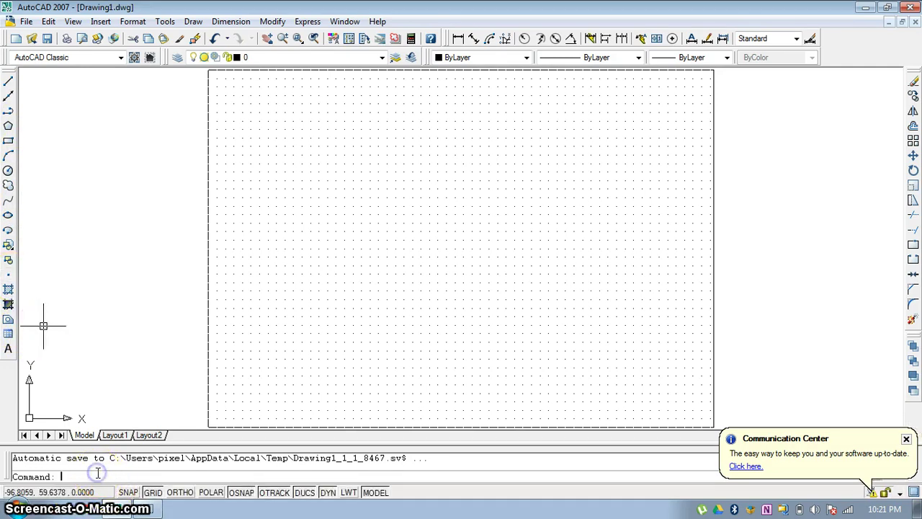
# Place three point objects at separate spots across the dotted grid
pyautogui.click(9, 278)
pyautogui.click(430, 244)
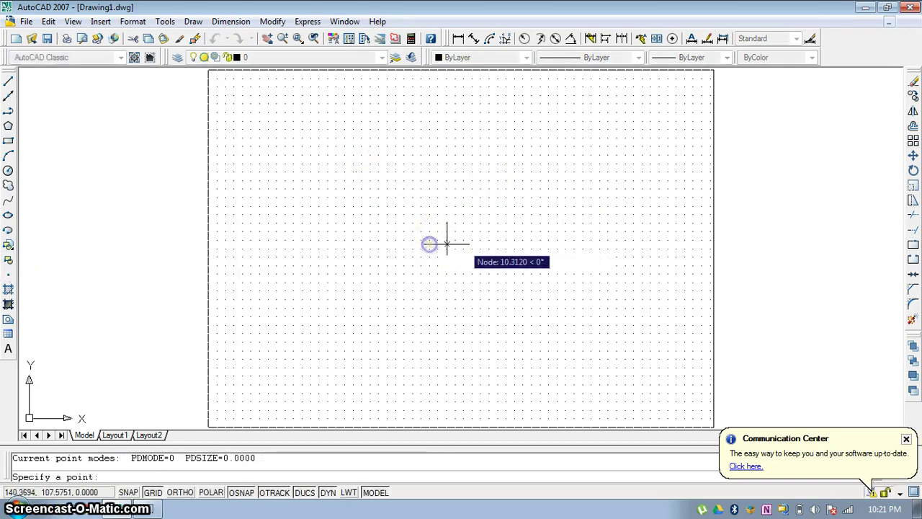
pyautogui.click(430, 159)
pyautogui.click(440, 290)
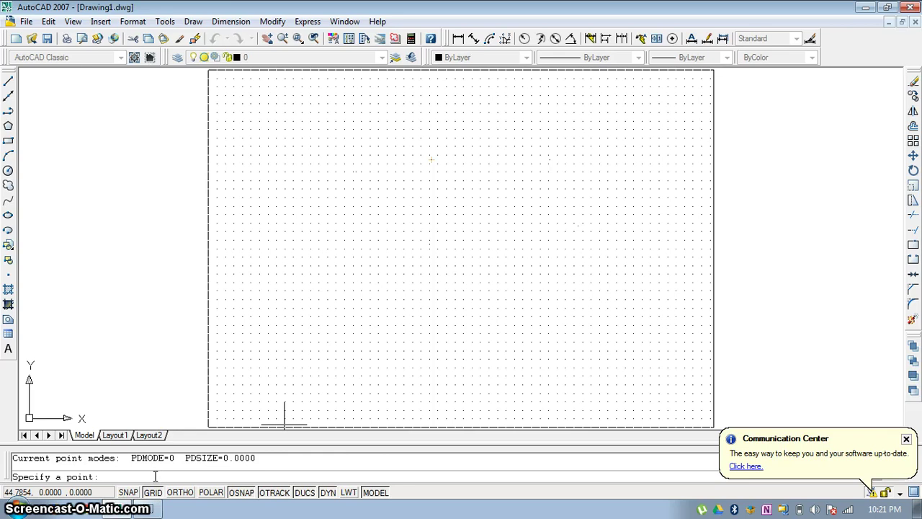
pyautogui.press('Escape')
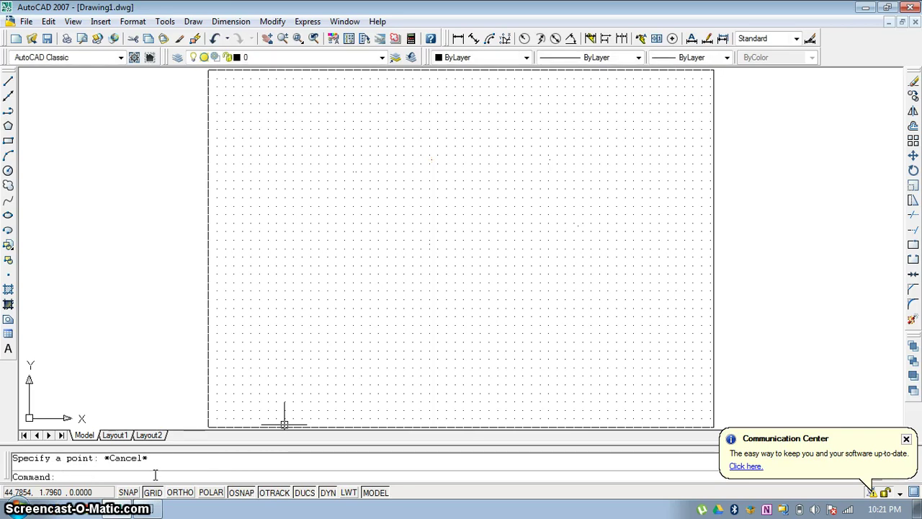
# Set the point display style PDMODE to 3, then change it to 2 for plus marks
pyautogui.write('pdmode')
pyautogui.press('Return')
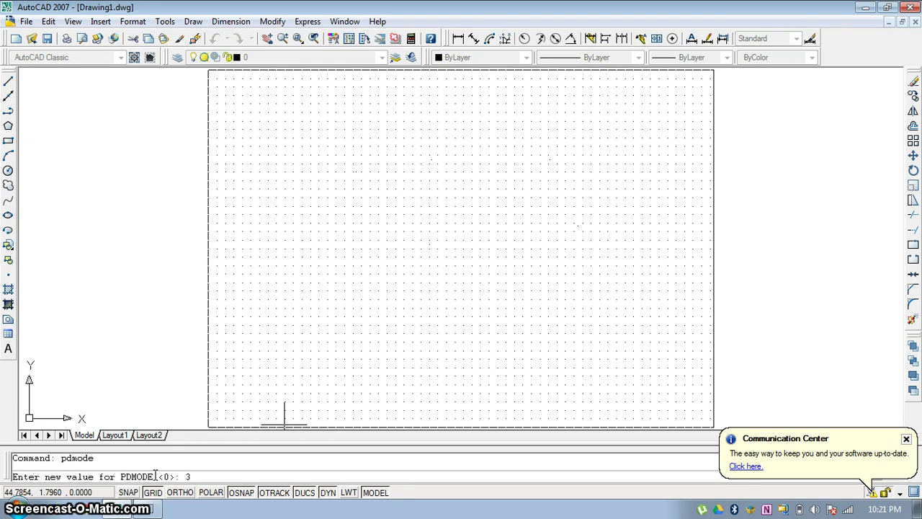
pyautogui.press('Return')
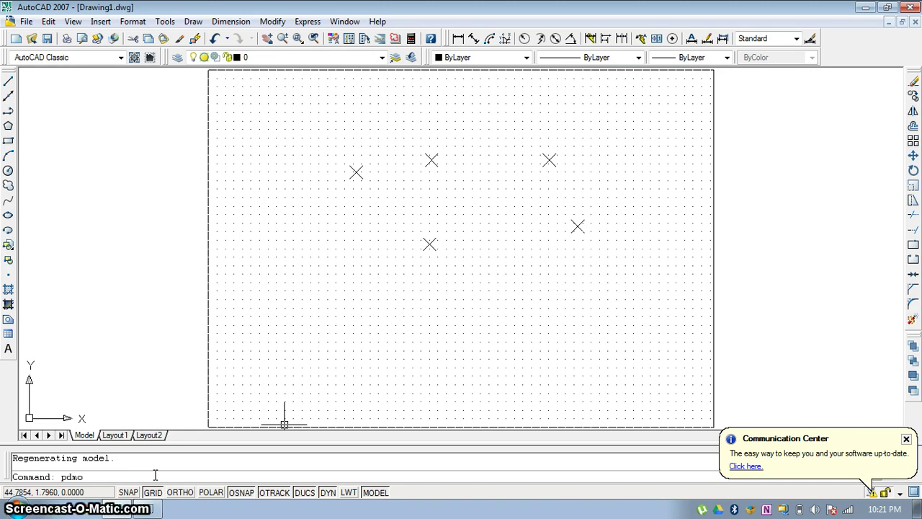
pyautogui.write('pdmode')
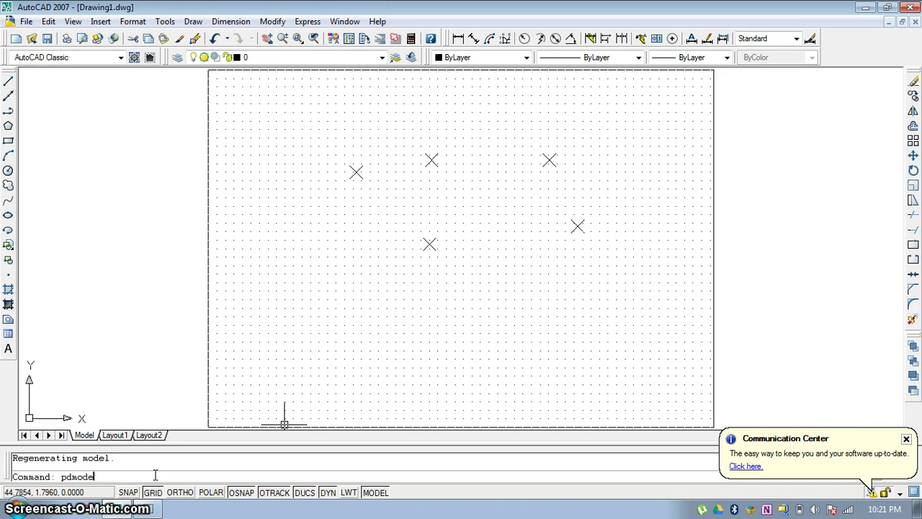
pyautogui.press('Return')
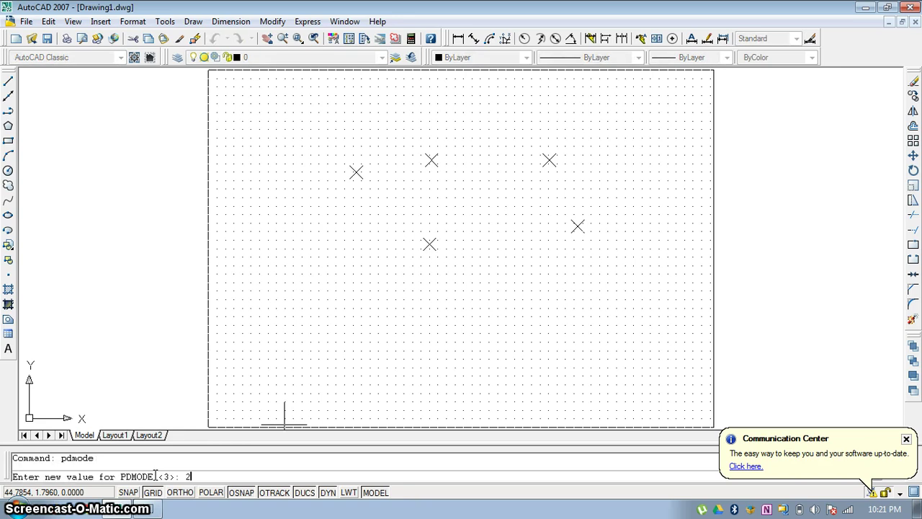
pyautogui.press('Return')
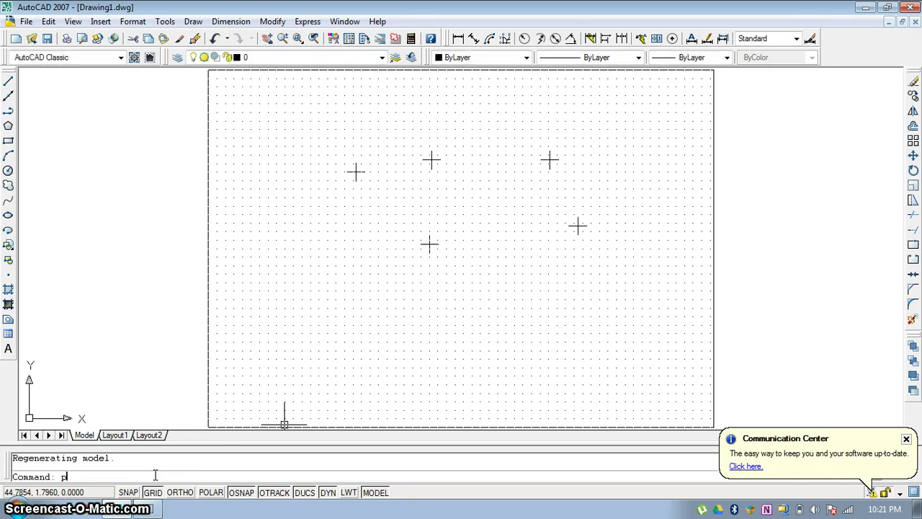
# Set the point marker size PDSIZE to 10, then reduce it to 3
pyautogui.write('pdsiz')
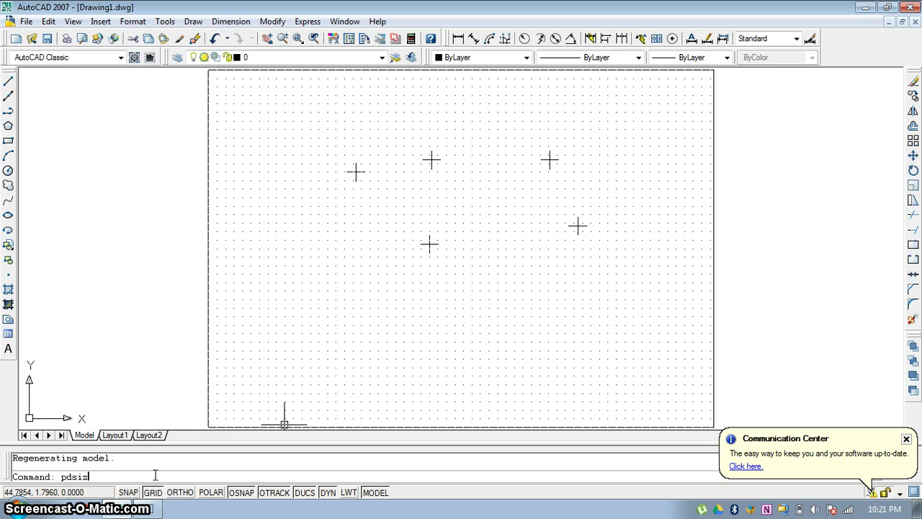
pyautogui.write('e')
pyautogui.press('Return')
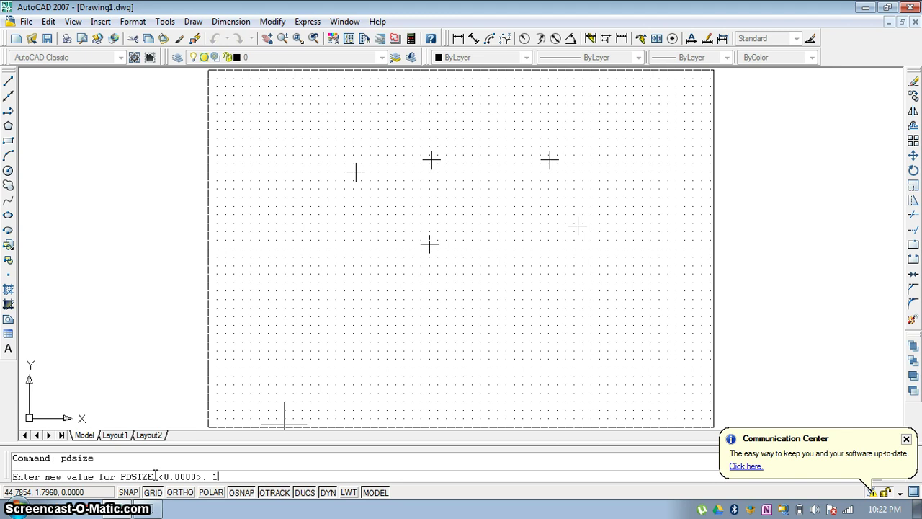
pyautogui.press('Return')
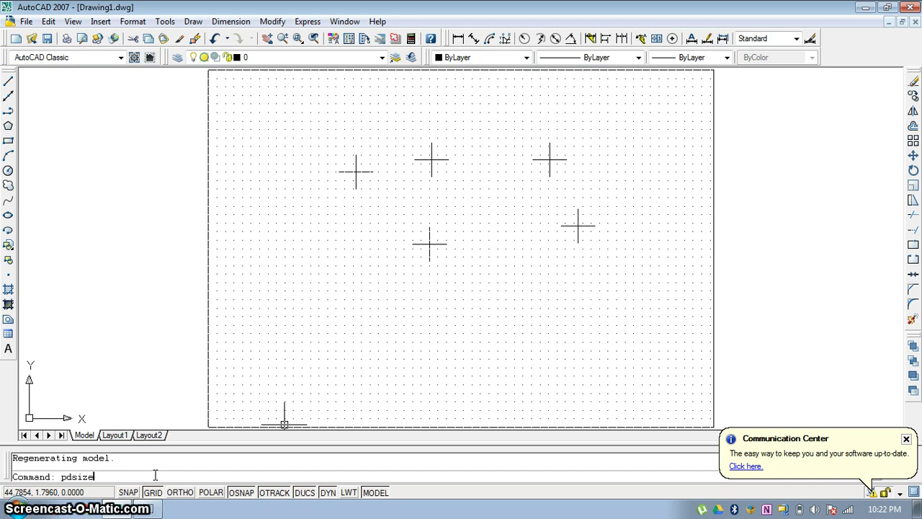
pyautogui.write('pdsize')
pyautogui.press('Return')
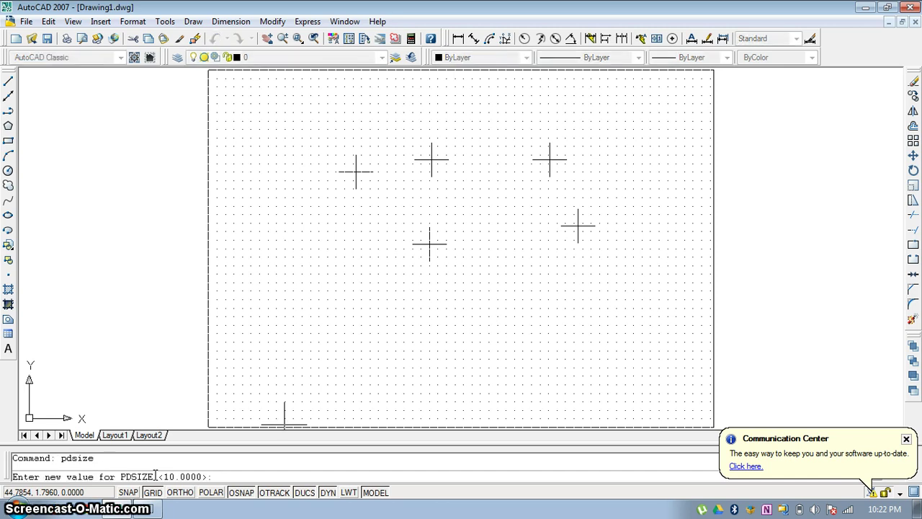
pyautogui.write('3')
pyautogui.press('Return')
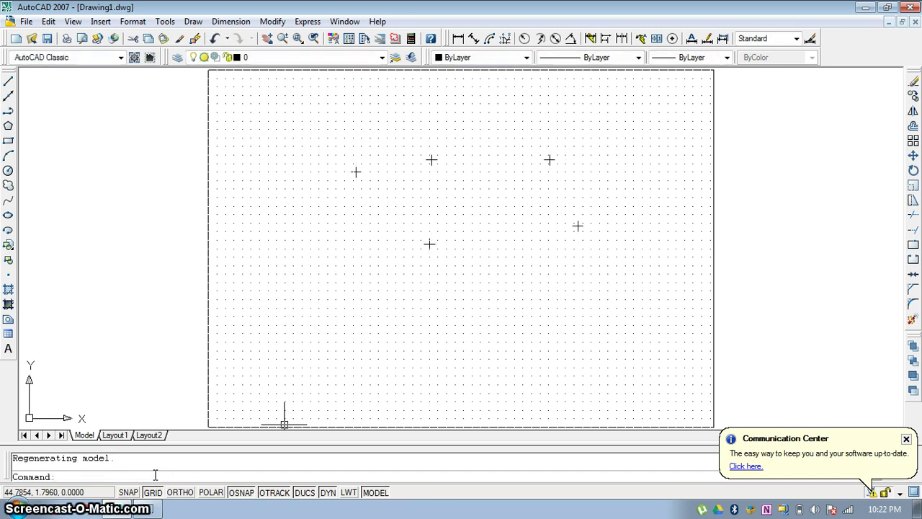
pyautogui.click(309, 111)
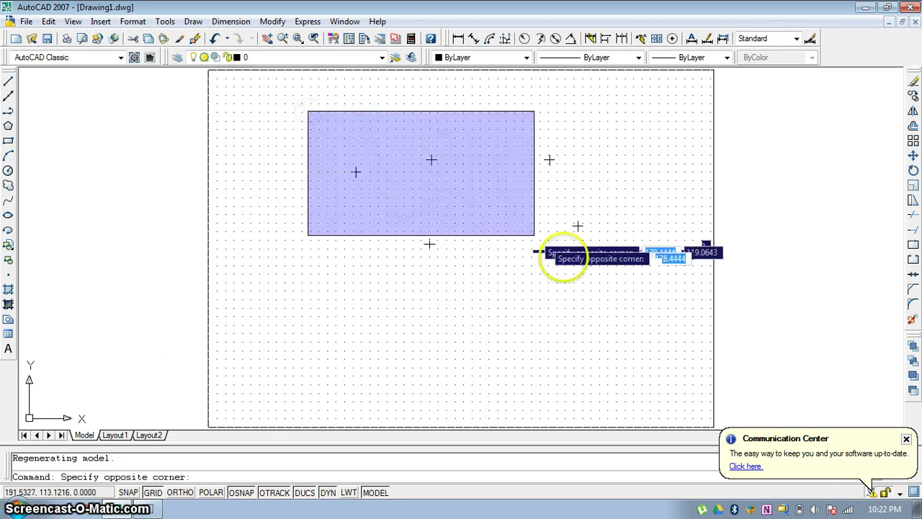
pyautogui.click(614, 288)
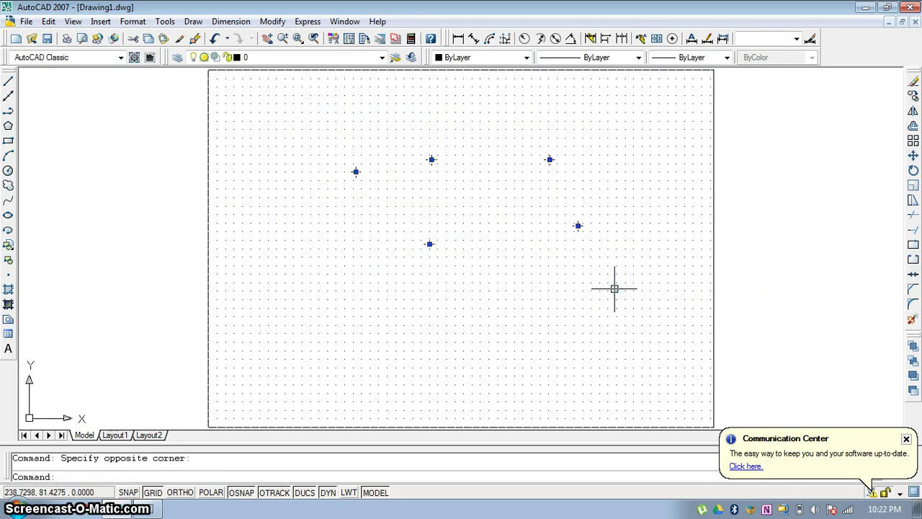
pyautogui.press('Delete')
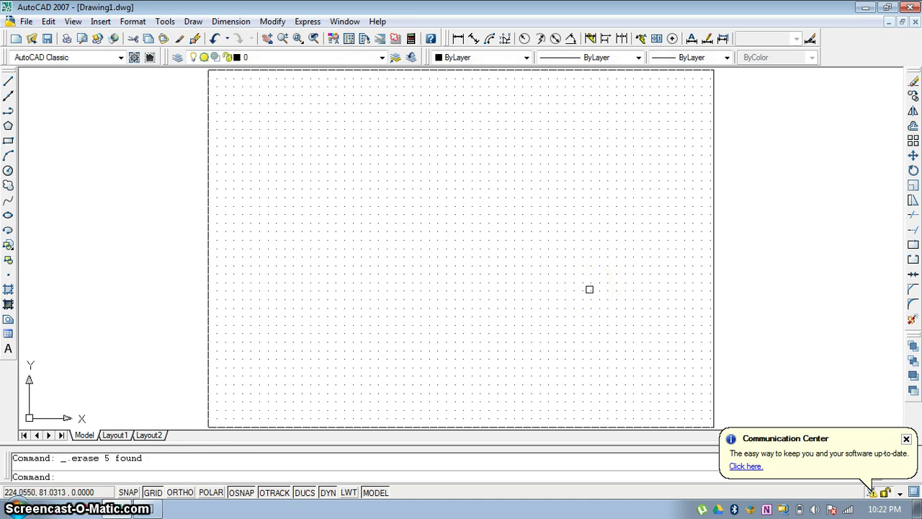
pyautogui.hotkey('ctrl', 'z')
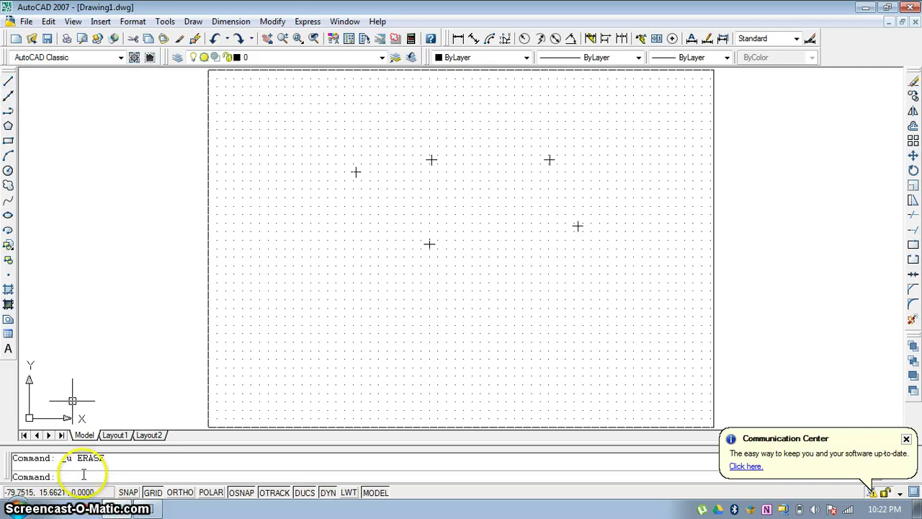
# Draw a closed line outline through the points, adding a bottom and a left corner
pyautogui.click(8, 83)
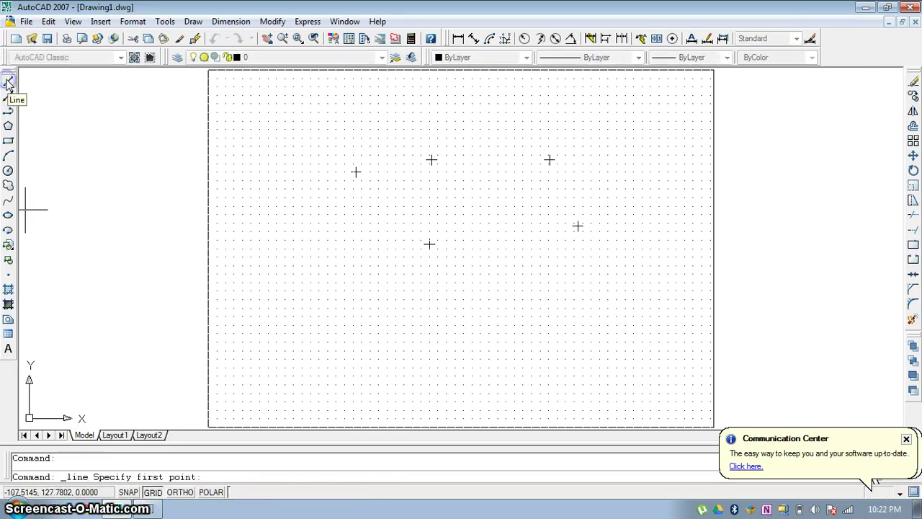
pyautogui.click(356, 171)
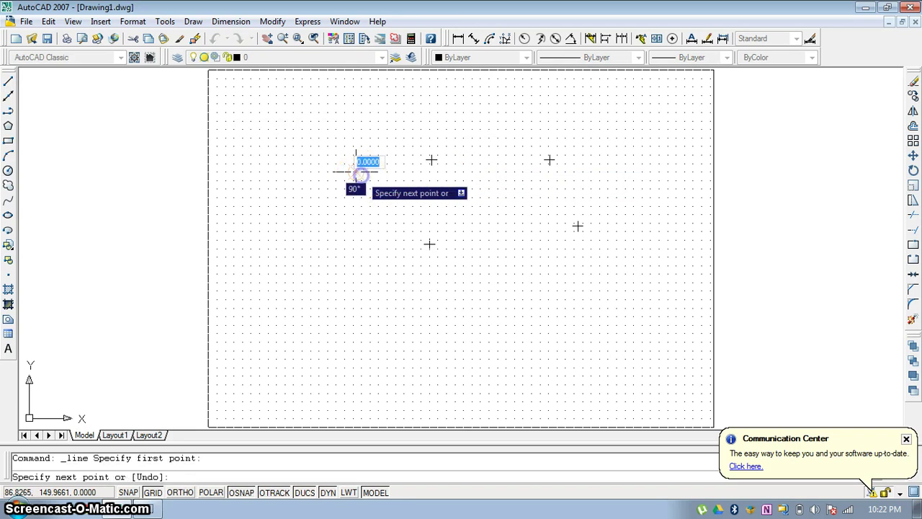
pyautogui.click(429, 245)
pyautogui.click(430, 159)
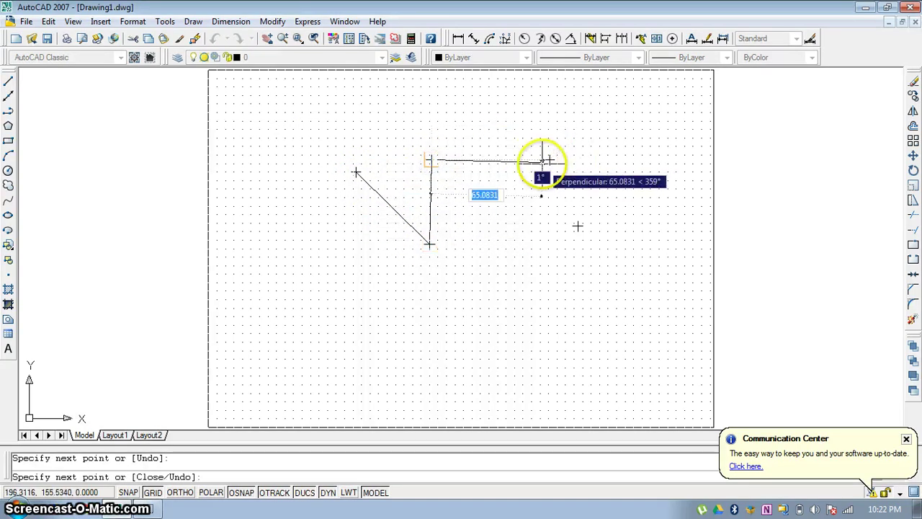
pyautogui.click(550, 160)
pyautogui.click(576, 224)
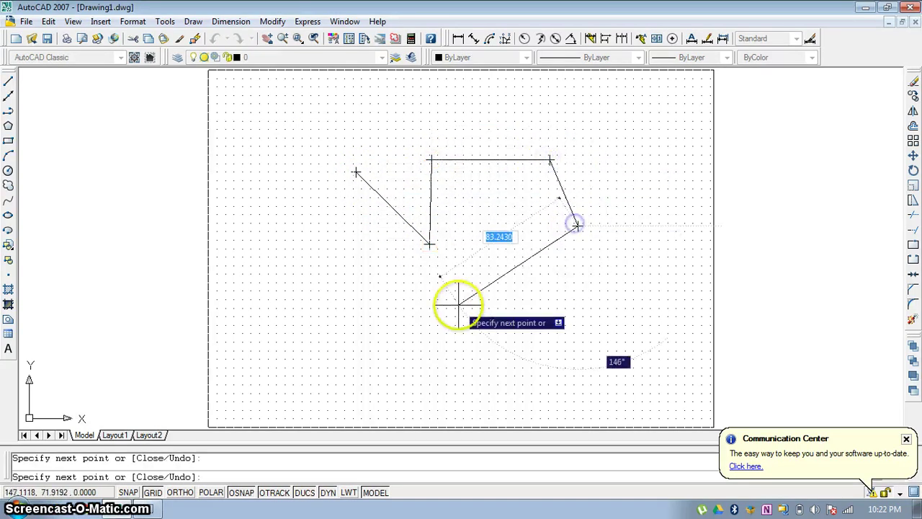
pyautogui.click(458, 304)
pyautogui.click(326, 304)
pyautogui.click(300, 206)
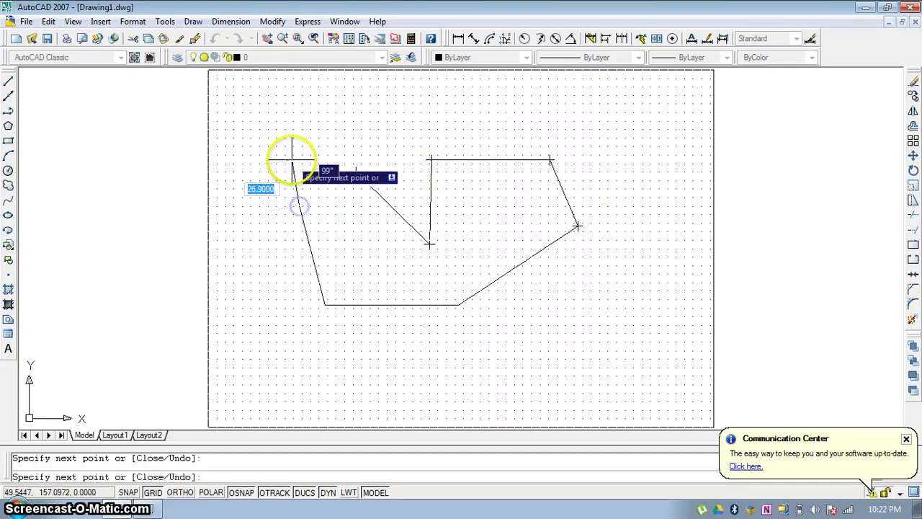
pyautogui.click(355, 171)
pyautogui.press('Escape')
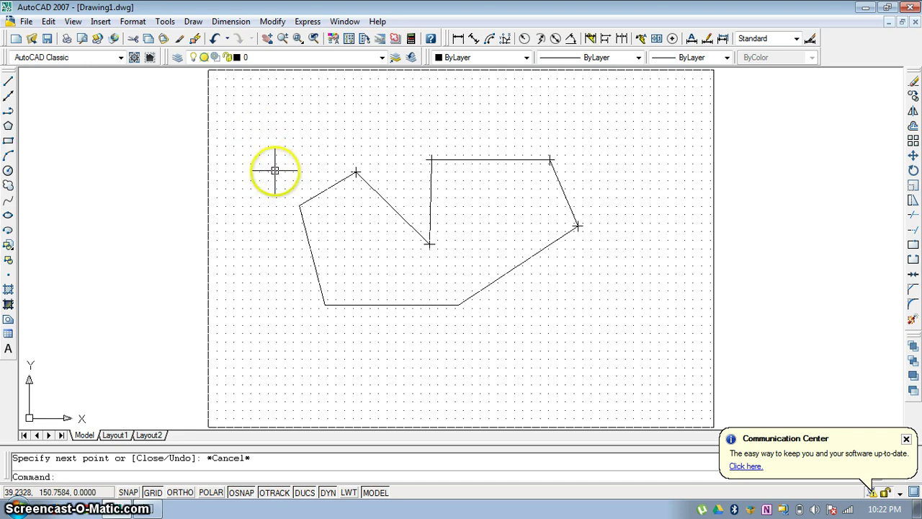
# Turn on Ortho and start a new right-angled line chain from the upper left
pyautogui.click(187, 494)
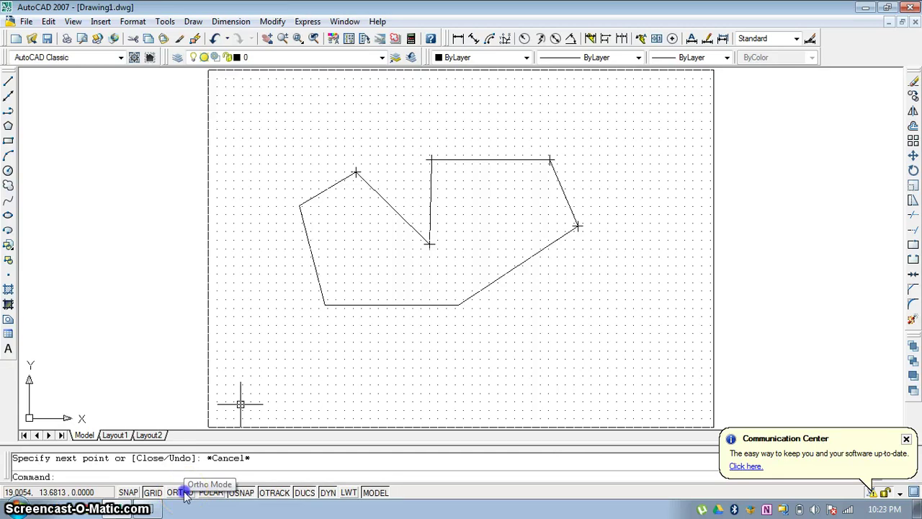
pyautogui.click(9, 84)
pyautogui.click(281, 115)
pyautogui.click(495, 117)
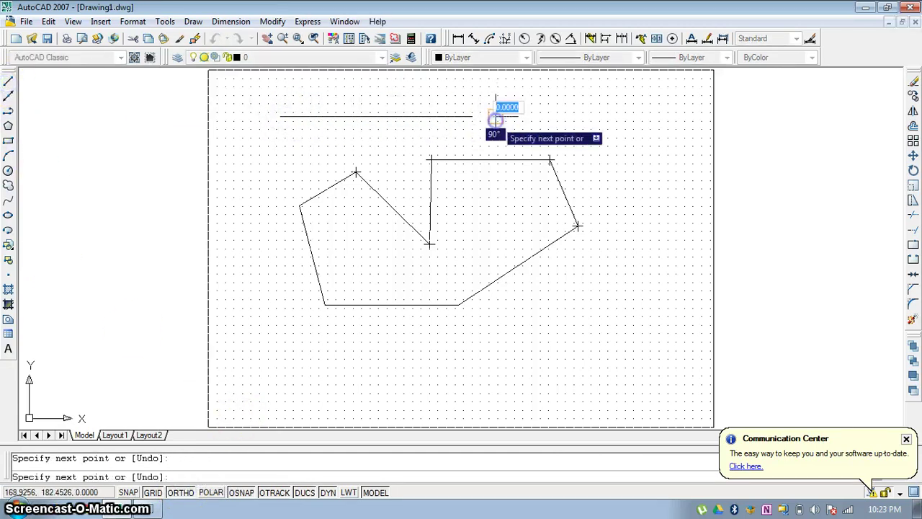
pyautogui.click(502, 275)
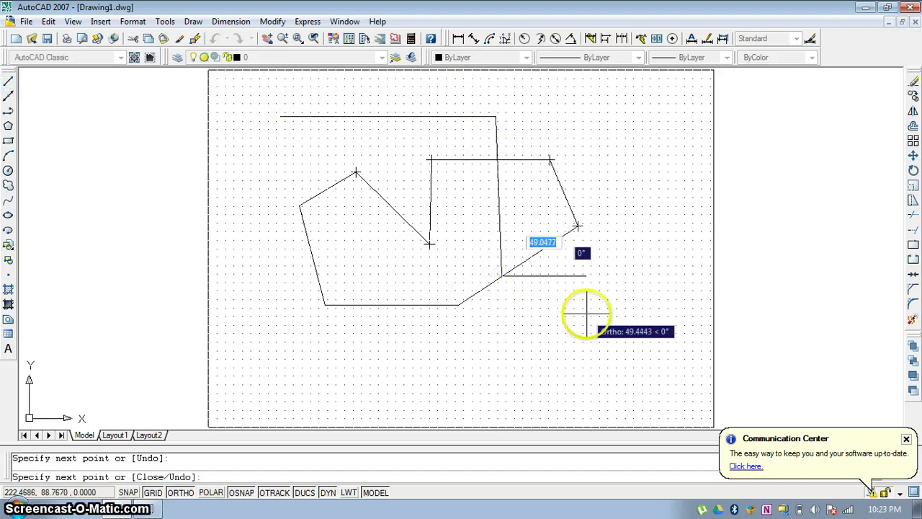
pyautogui.click(665, 262)
pyautogui.click(644, 356)
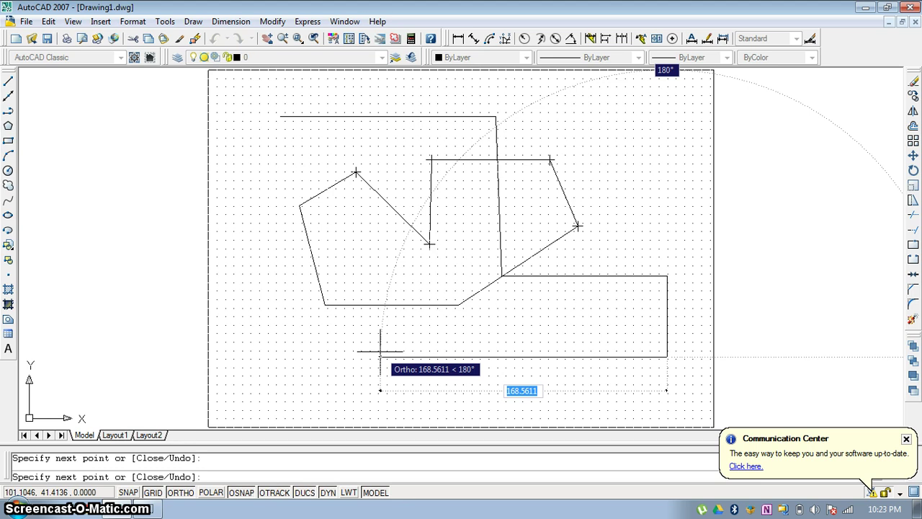
# Add a 100-unit bottom edge, a 20-unit vertical step and a 25-unit horizontal segment
pyautogui.write('100')
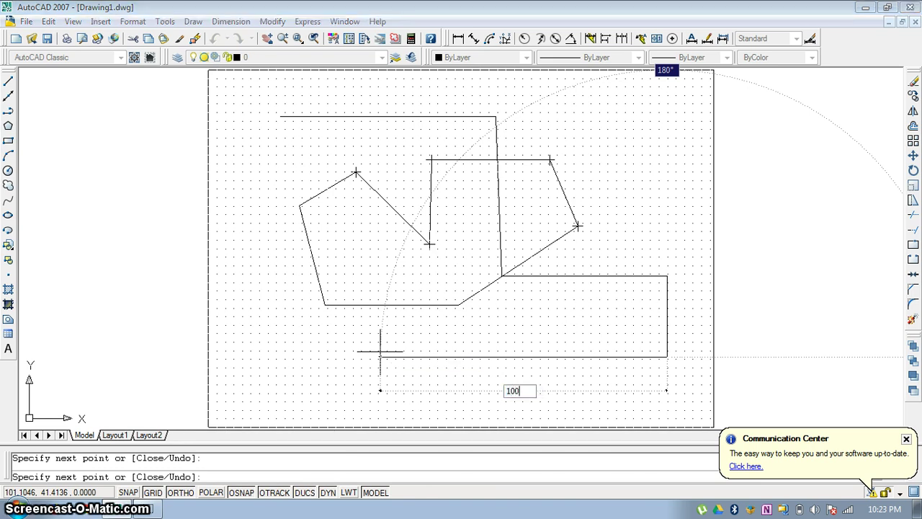
pyautogui.press('Return')
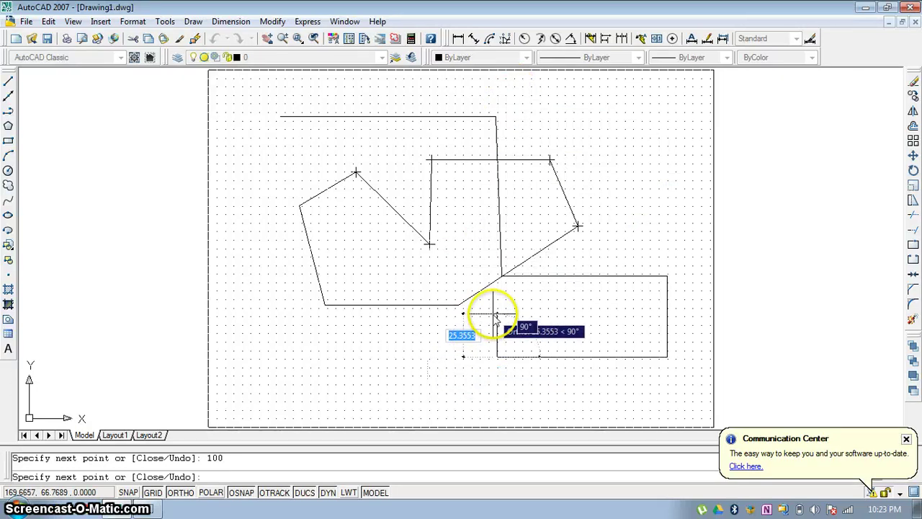
pyautogui.write('20')
pyautogui.press('Return')
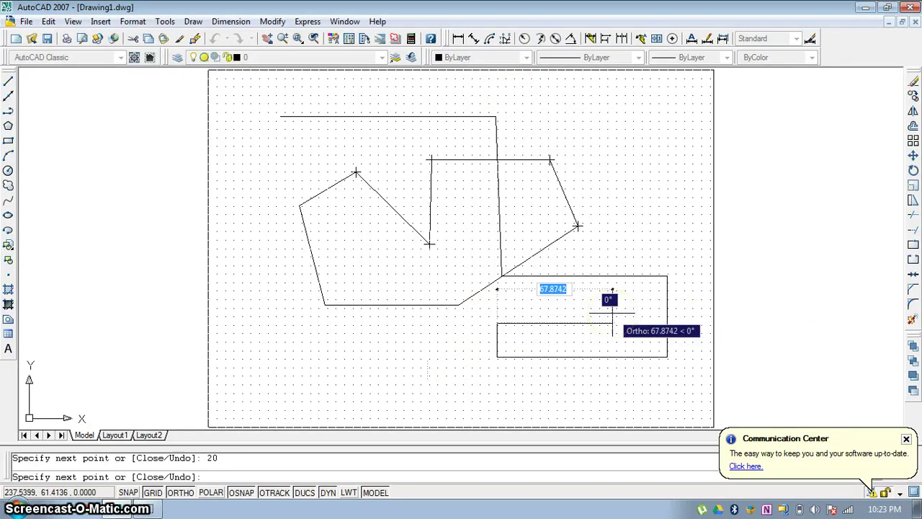
pyautogui.write('25')
pyautogui.press('Return')
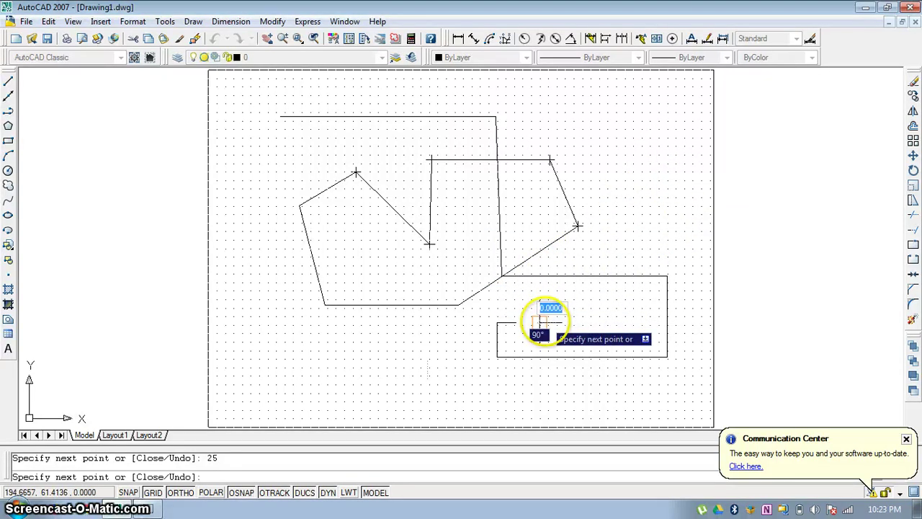
pyautogui.press('Escape')
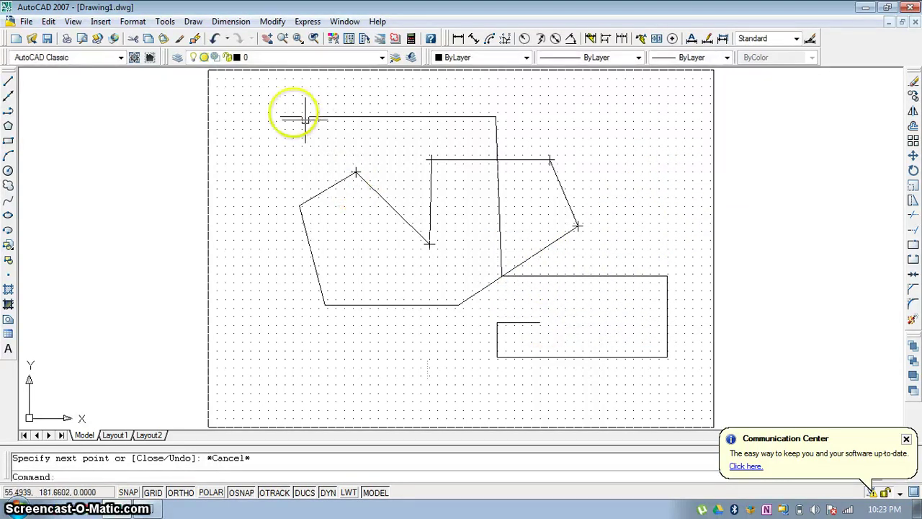
# Delete the top line and slanted edge, then window-select and delete all remaining lines
pyautogui.click(298, 117)
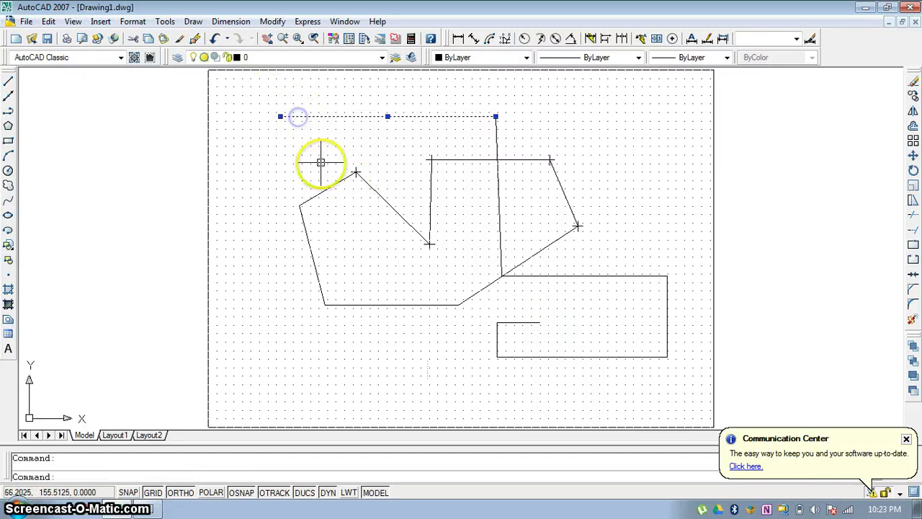
pyautogui.click(325, 192)
pyautogui.press('Delete')
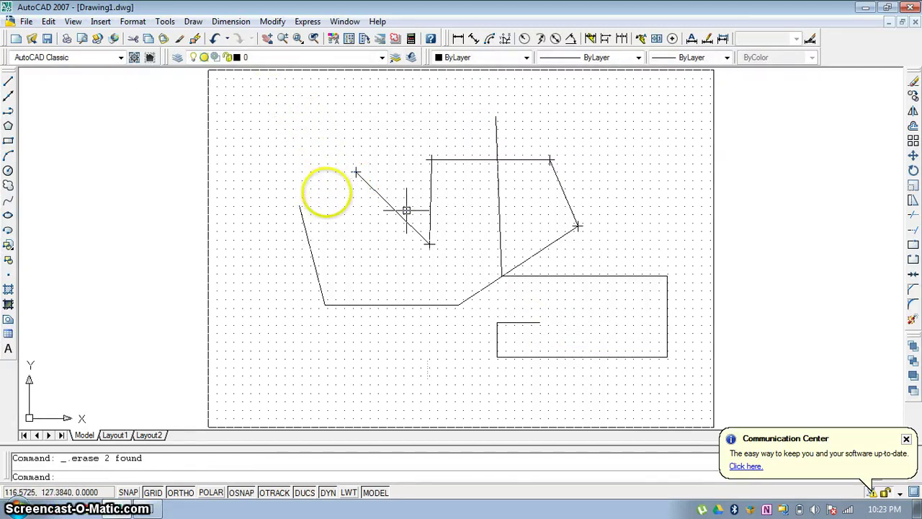
pyautogui.click(238, 91)
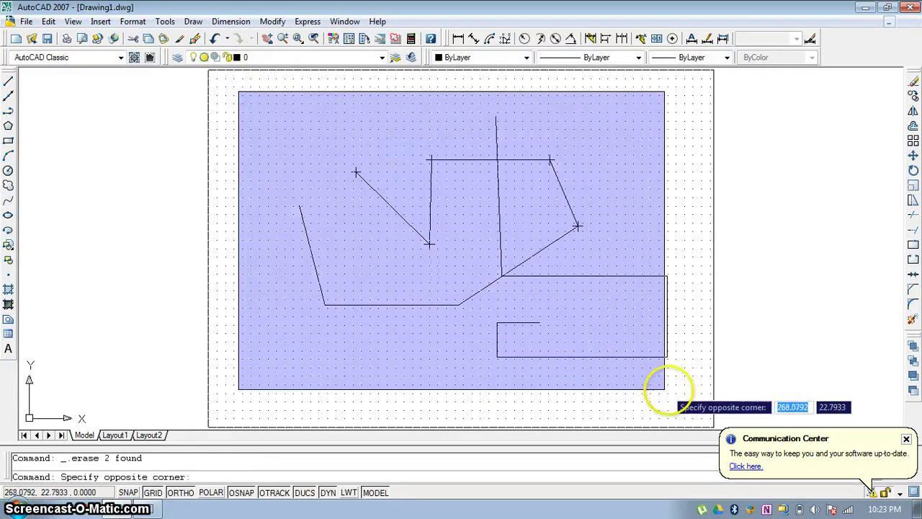
pyautogui.click(664, 389)
pyautogui.press('Delete')
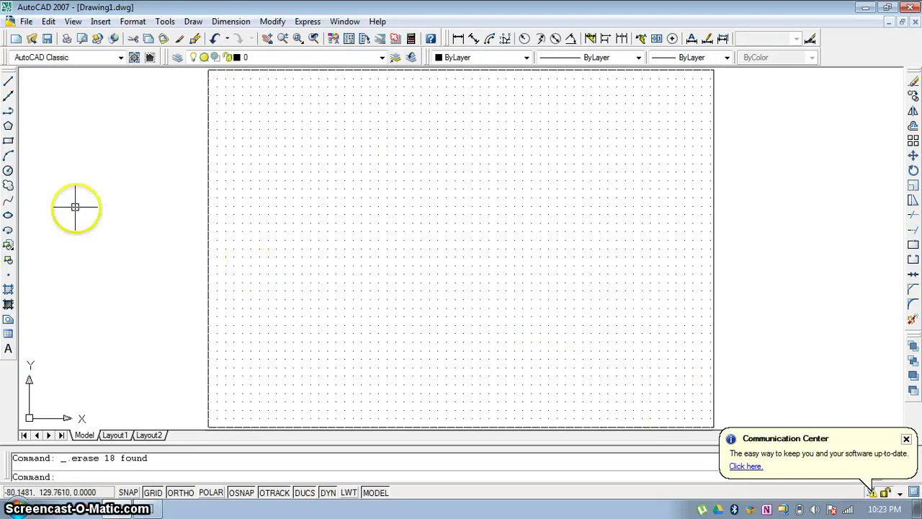
# Draw a circle of radius about 40.85 left of centre and a radius-20 circle to its right
pyautogui.click(8, 172)
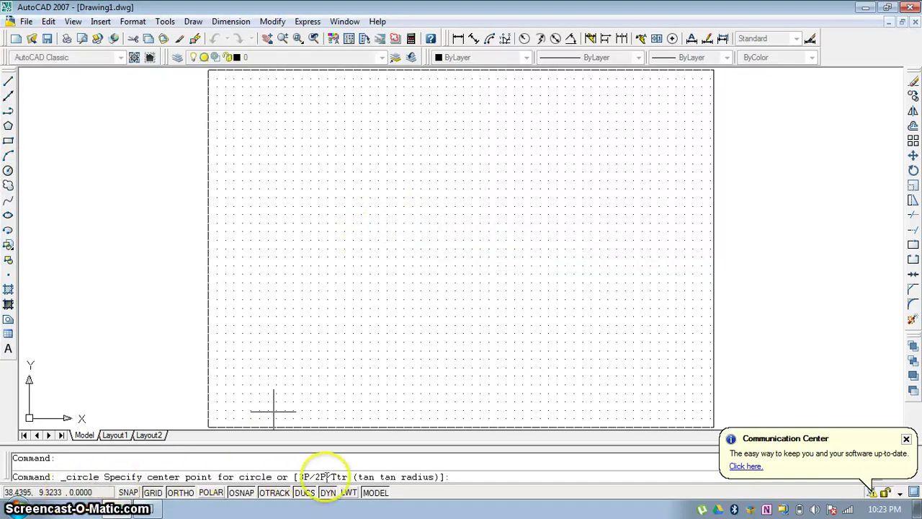
pyautogui.click(382, 214)
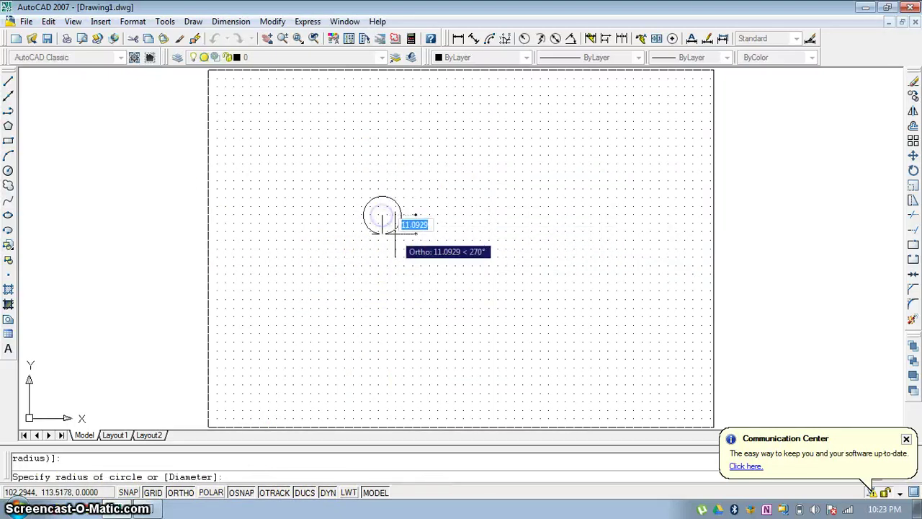
pyautogui.click(452, 268)
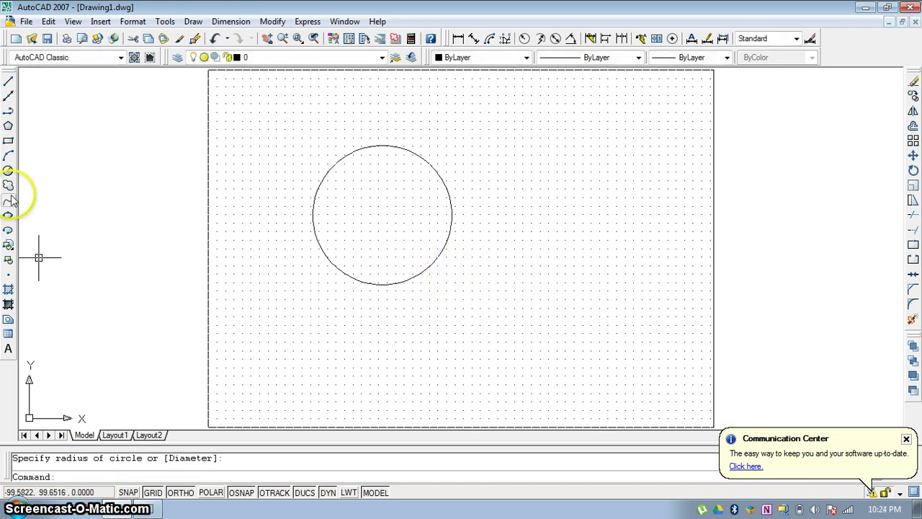
pyautogui.click(8, 172)
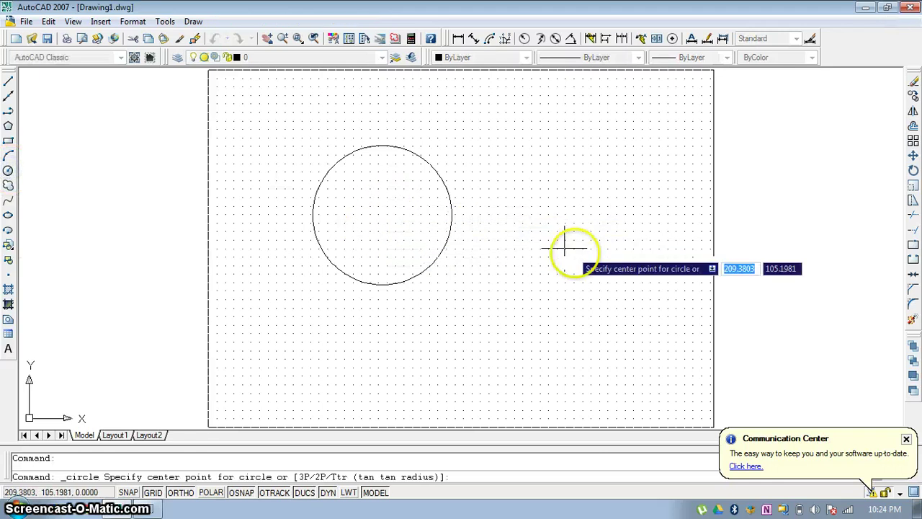
pyautogui.click(557, 227)
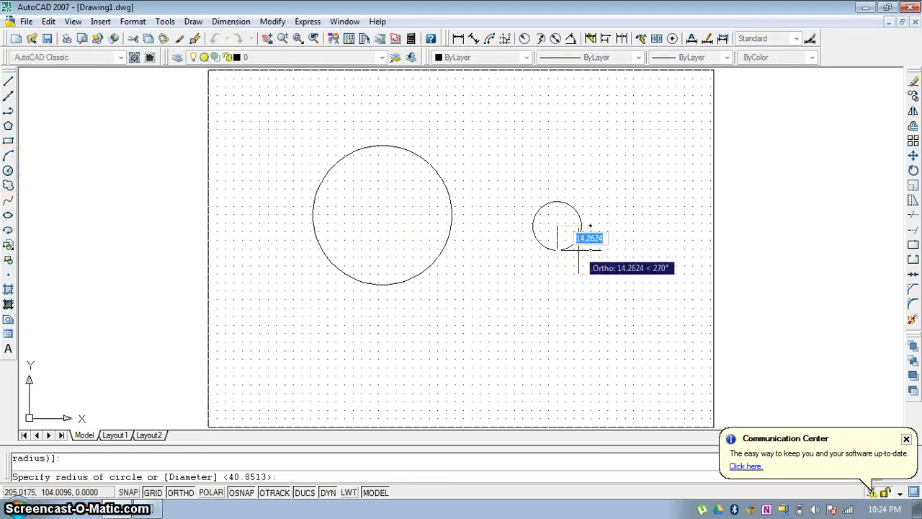
pyautogui.write('2')
pyautogui.press('Return')
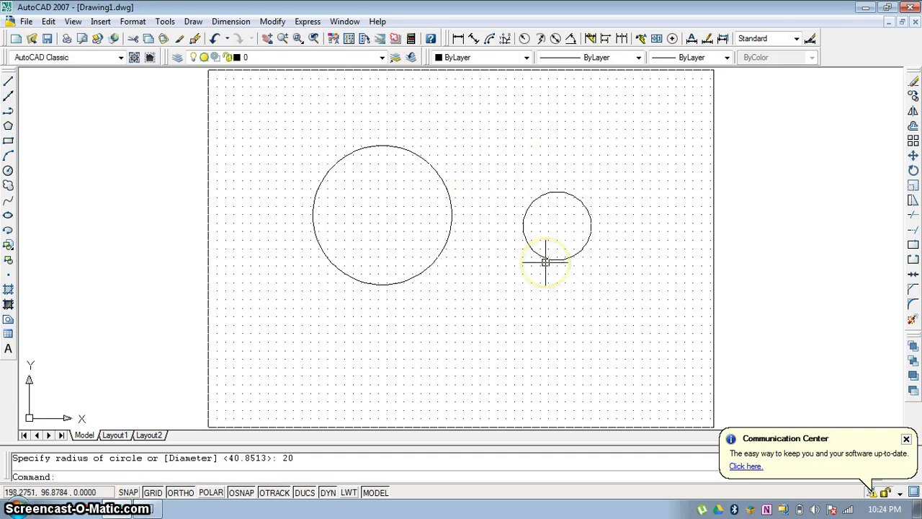
# Window-select both circles and delete them
pyautogui.click(284, 131)
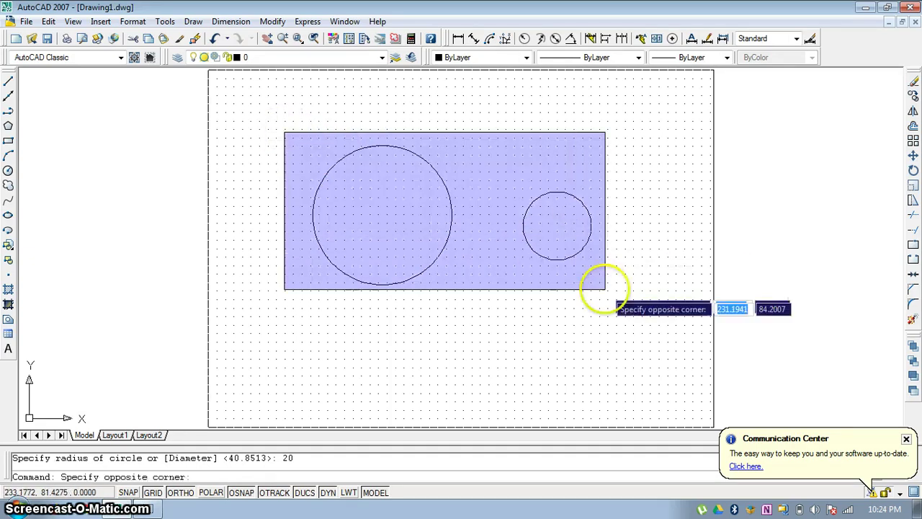
pyautogui.click(619, 320)
pyautogui.press('Delete')
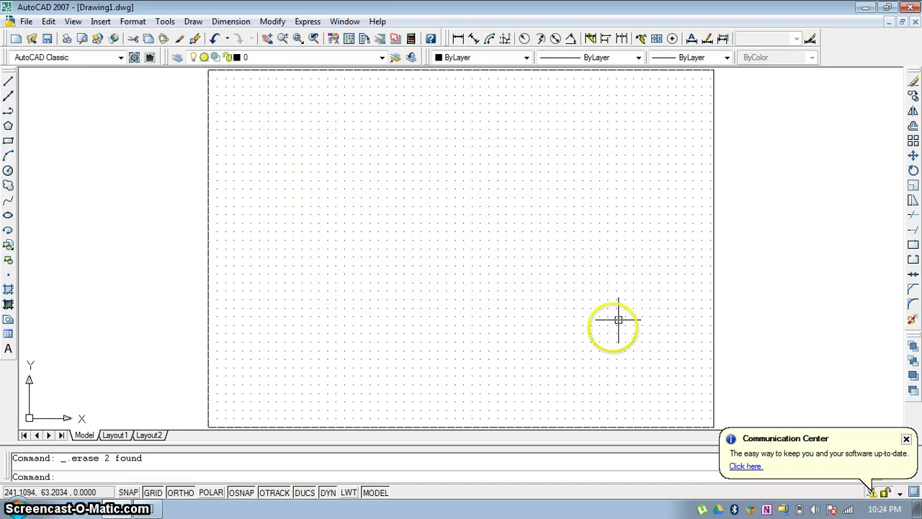
# Draw a rectangle by picking its upper-left and lower-right corners
pyautogui.click(8, 142)
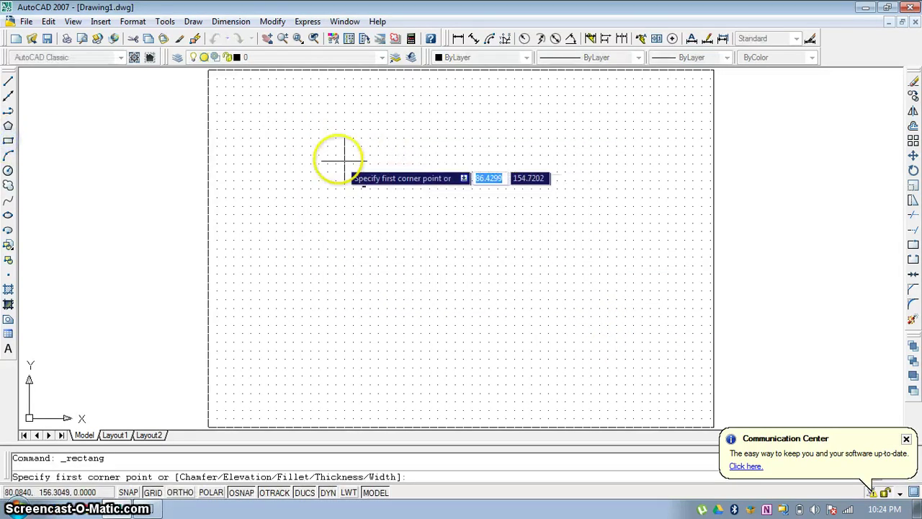
pyautogui.click(307, 142)
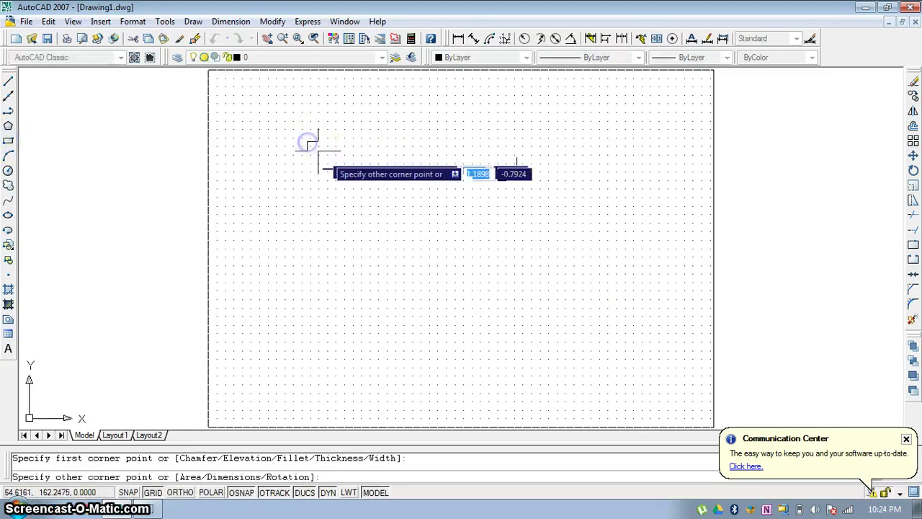
pyautogui.click(574, 332)
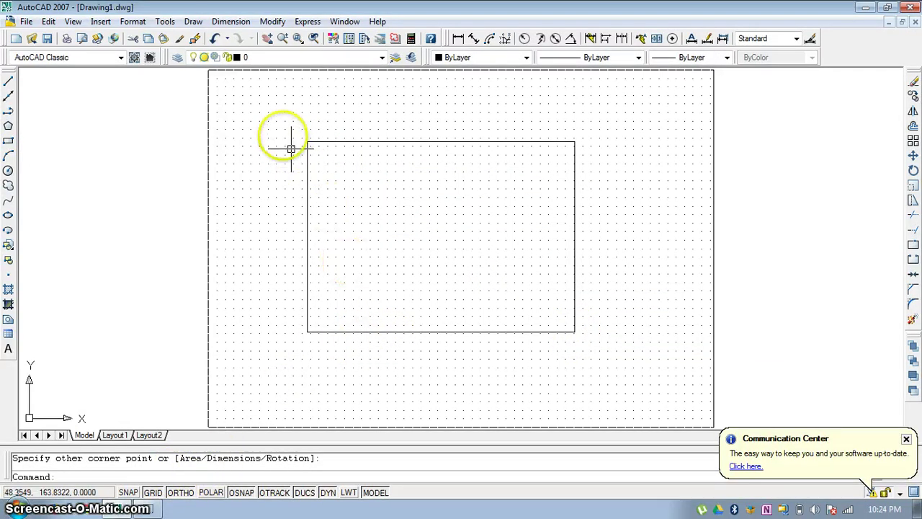
# Window-select the rectangle and delete it
pyautogui.click(274, 118)
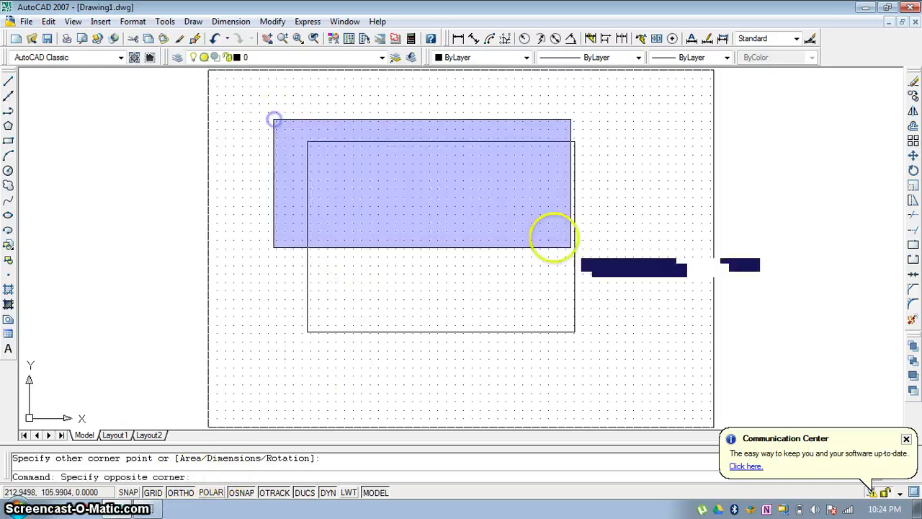
pyautogui.click(612, 367)
pyautogui.press('Delete')
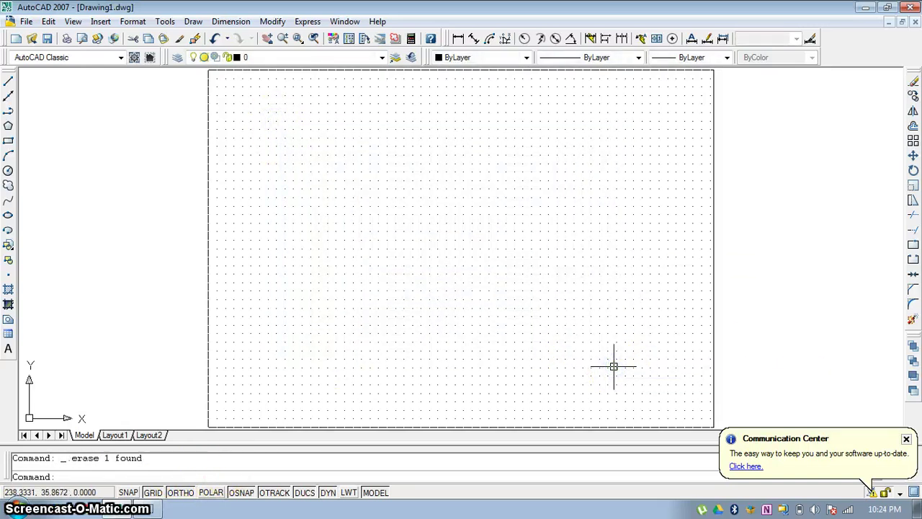
# Draw a 5-sided polygon using the Edge option with 30-unit edges near the upper left
pyautogui.click(9, 127)
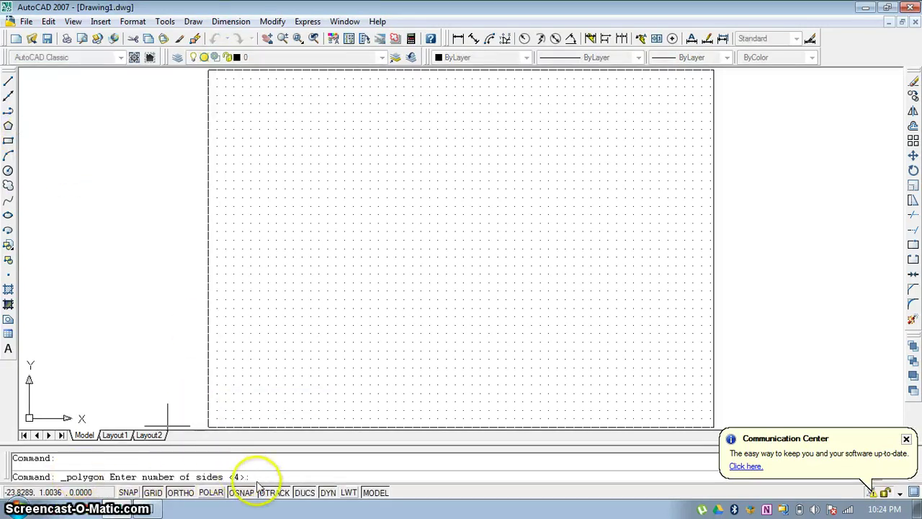
pyautogui.click(264, 477)
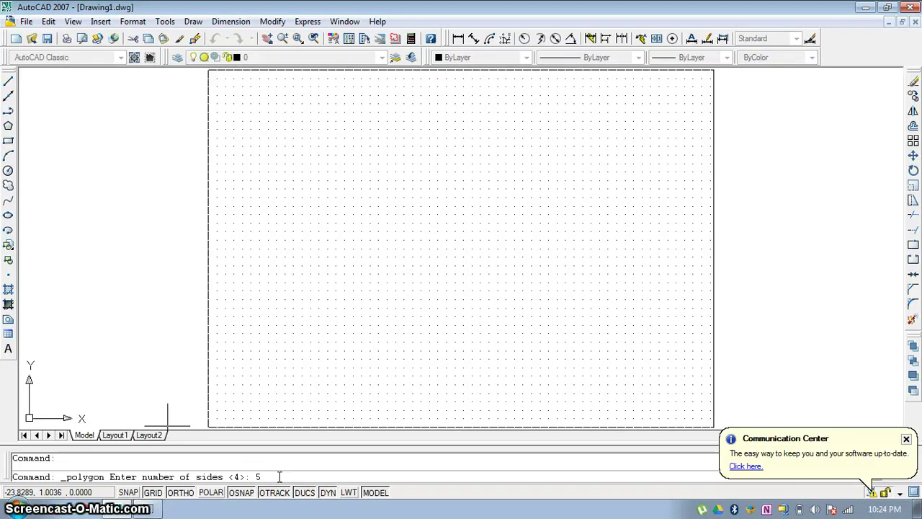
pyautogui.press('Return')
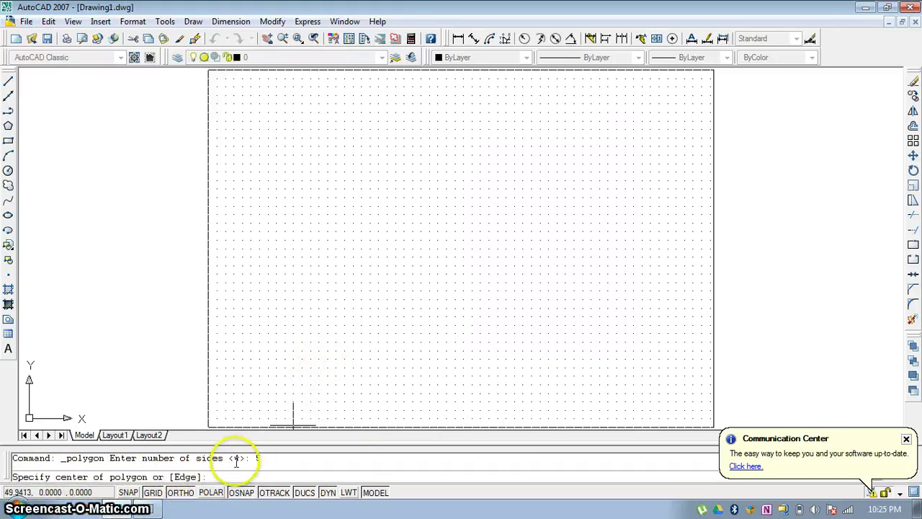
pyautogui.write('e')
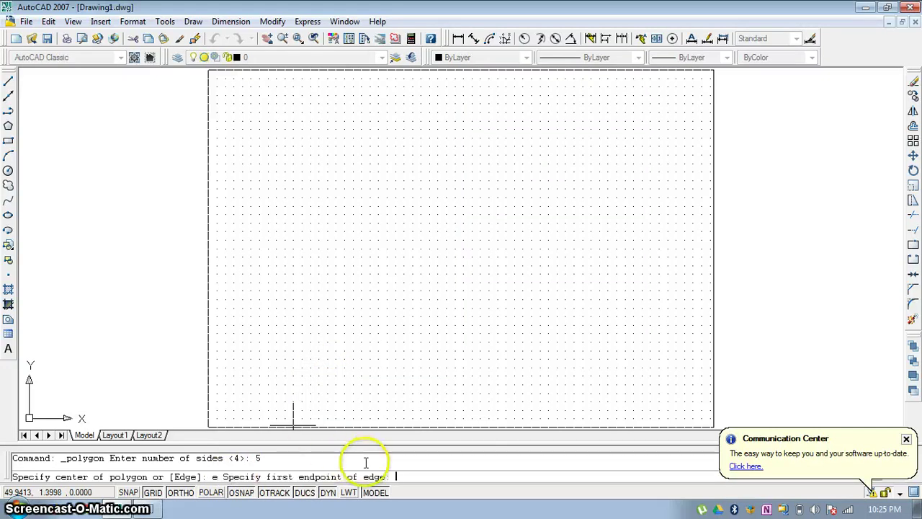
pyautogui.click(299, 186)
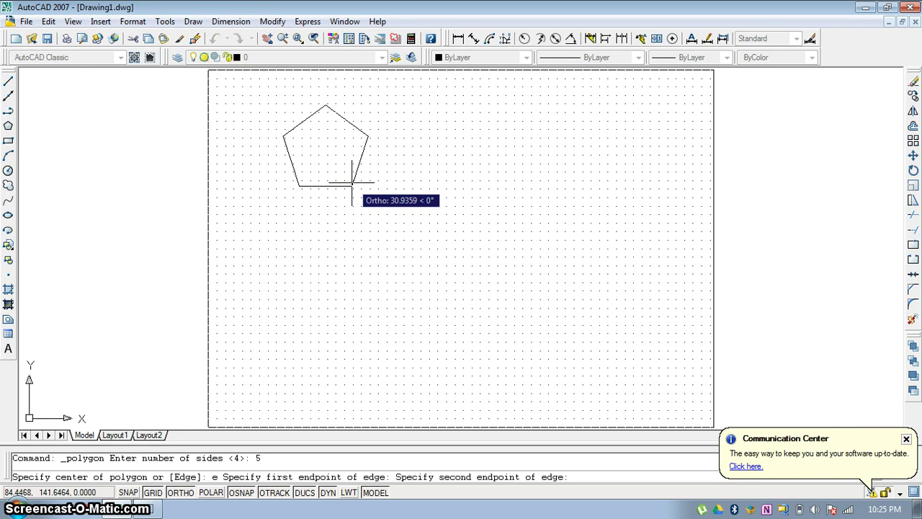
pyautogui.write('30')
pyautogui.press('Return')
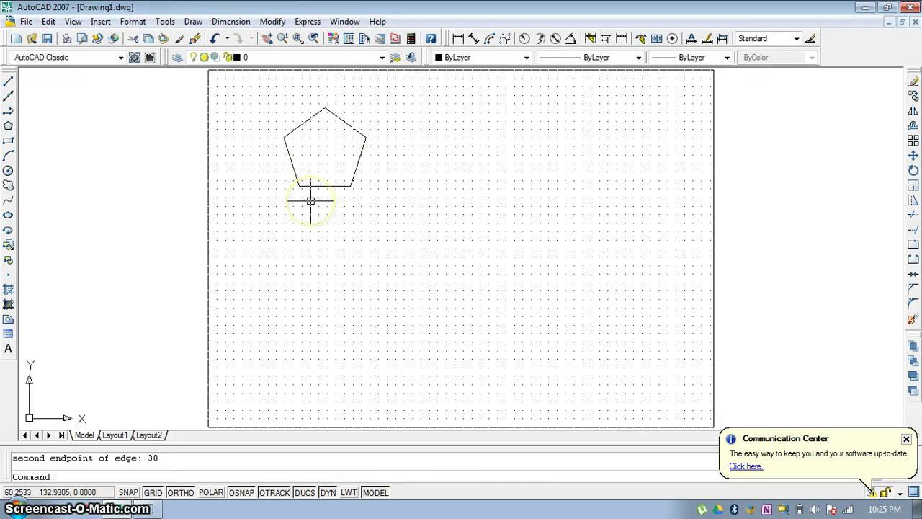
# Draw two radius-30 circles side by side below the pentagon
pyautogui.click(8, 171)
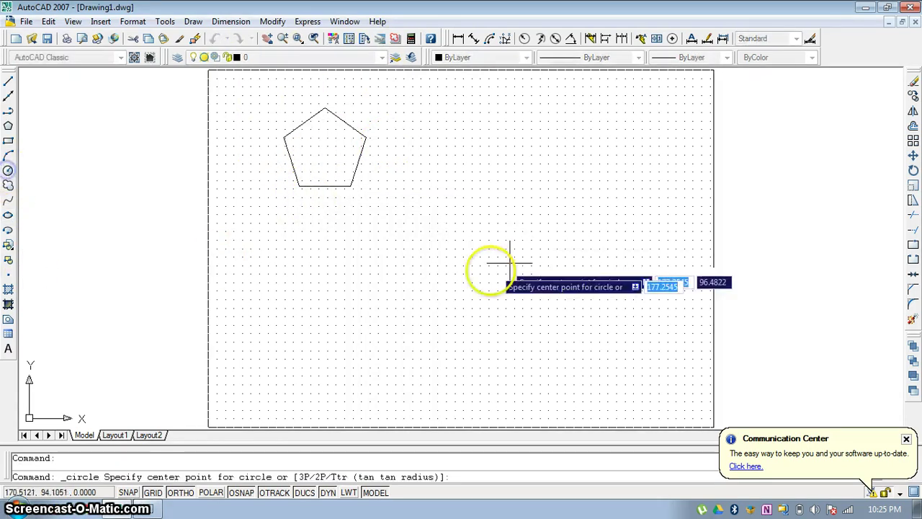
pyautogui.click(364, 264)
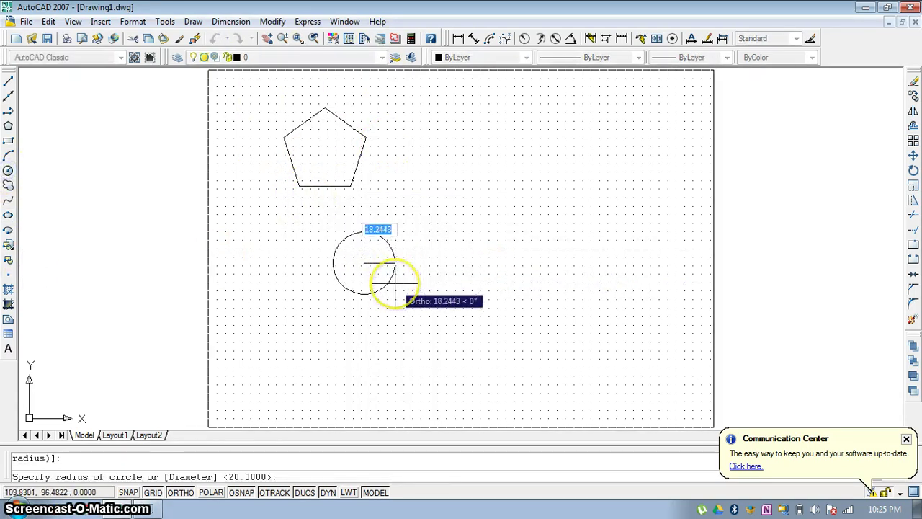
pyautogui.write('3')
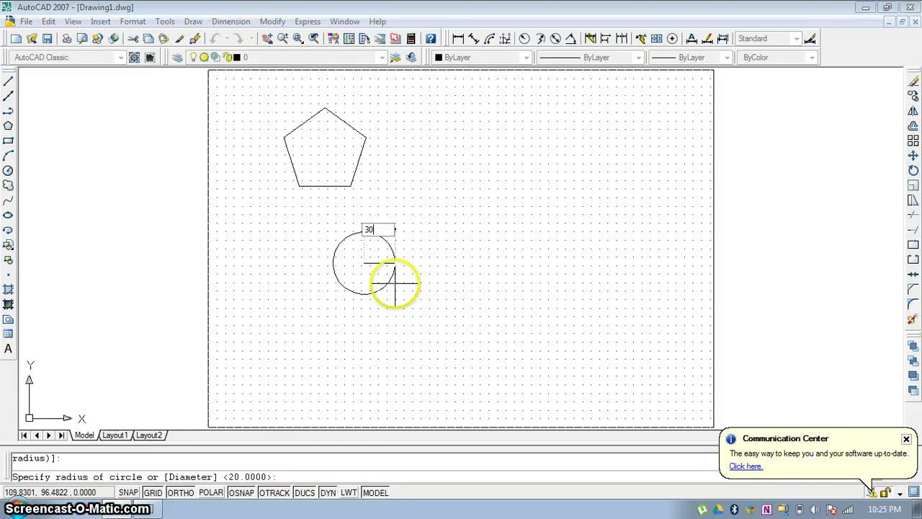
pyautogui.write('0')
pyautogui.press('Return')
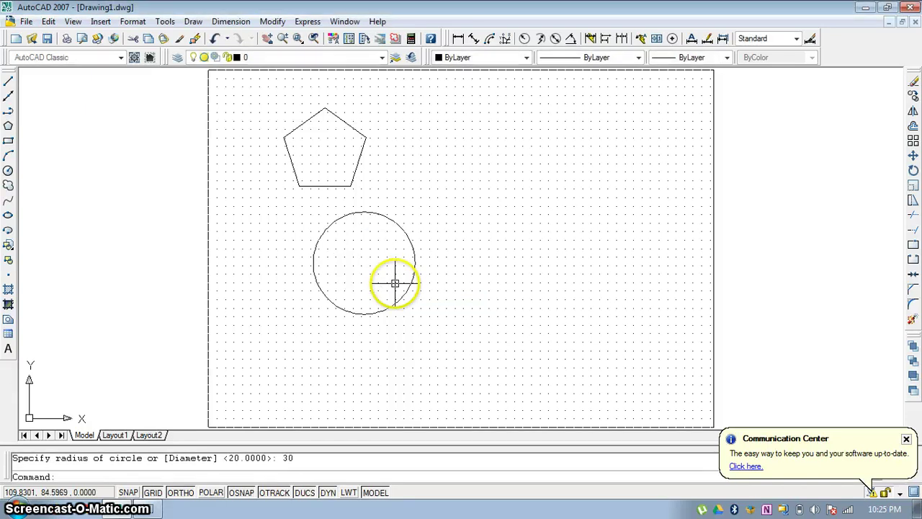
pyautogui.click(9, 171)
pyautogui.click(537, 273)
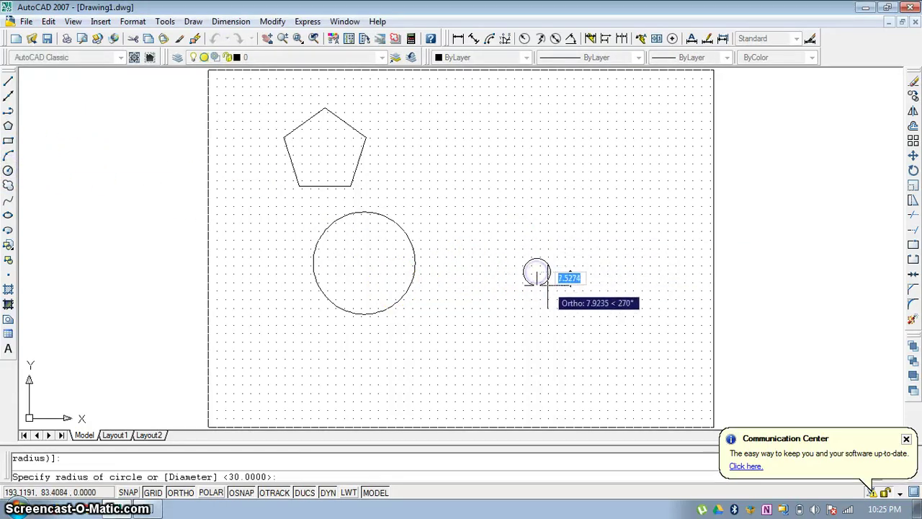
pyautogui.write('30')
pyautogui.press('Return')
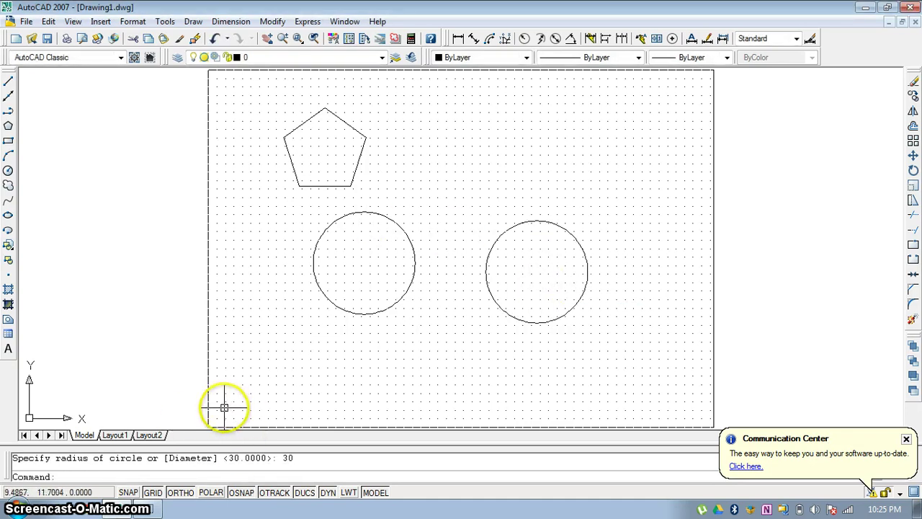
pyautogui.click(8, 126)
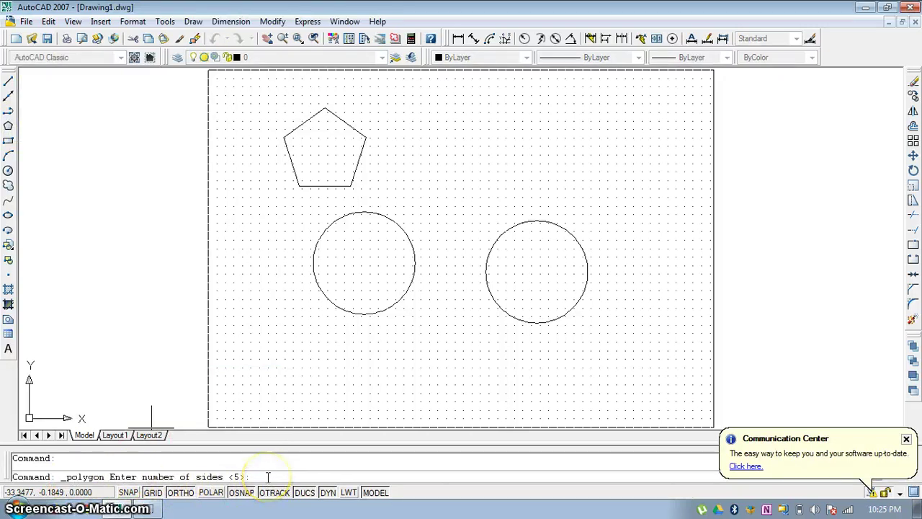
# Draw a 5-sided polygon inscribed at radius 30, centred on the left circle's centre
pyautogui.press('Return')
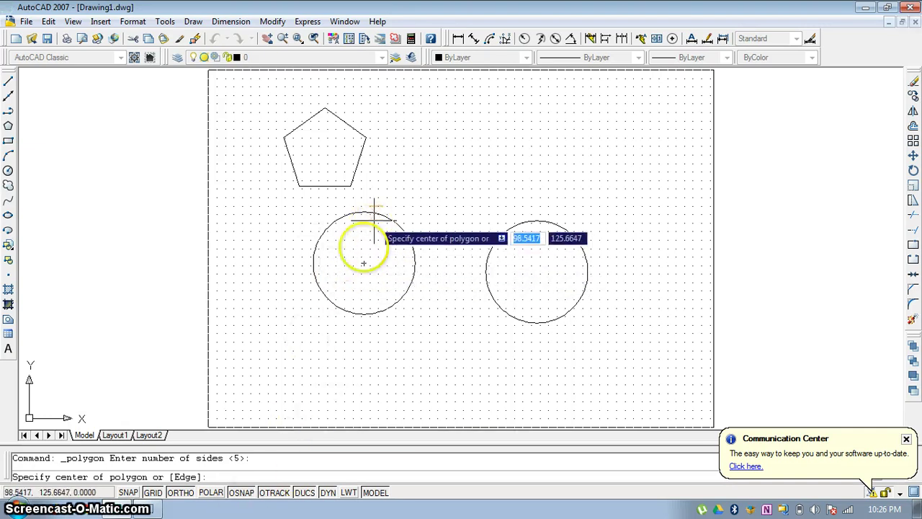
pyautogui.click(364, 265)
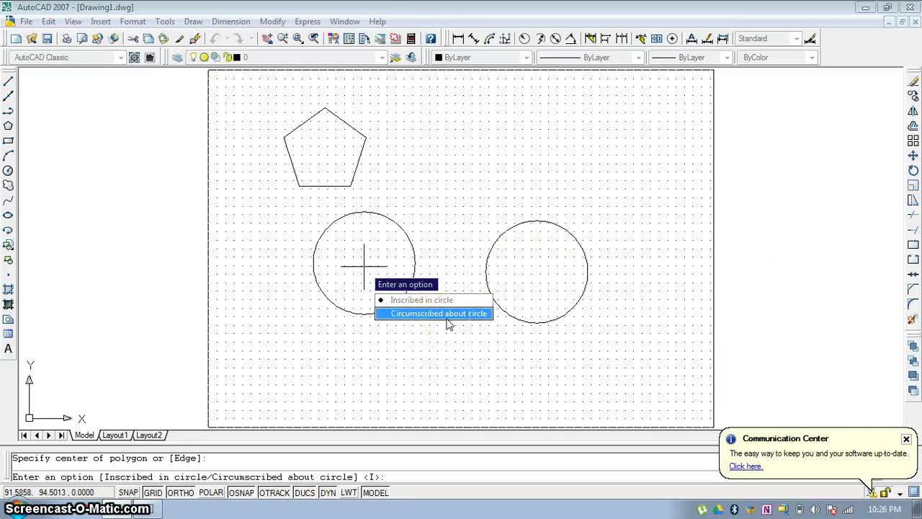
pyautogui.click(422, 463)
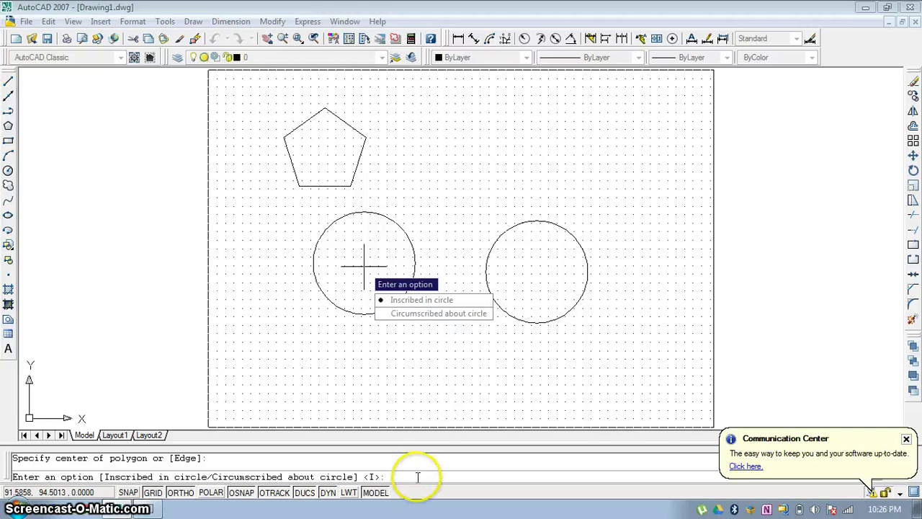
pyautogui.write('i')
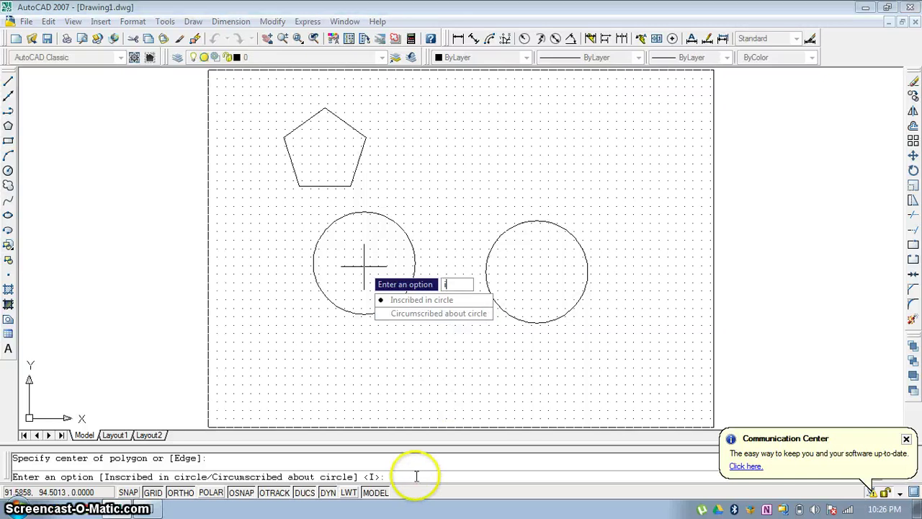
pyautogui.press('Return')
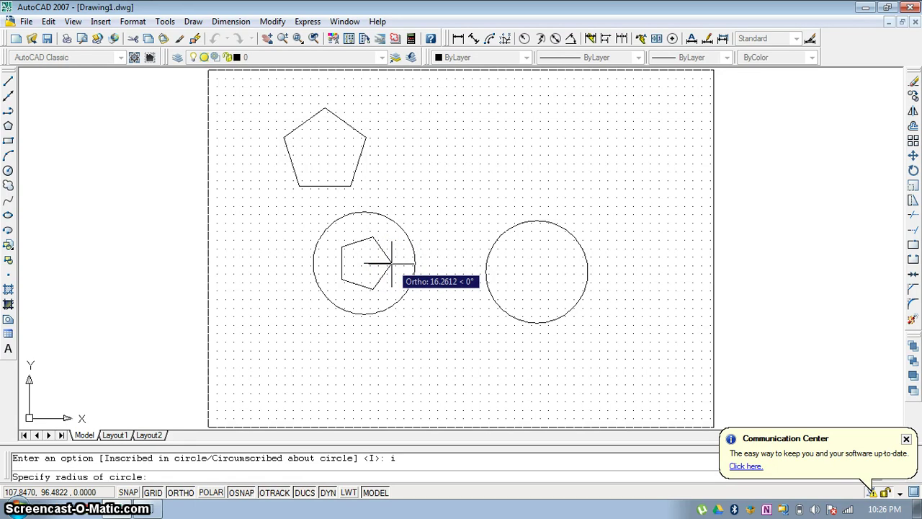
pyautogui.write('30')
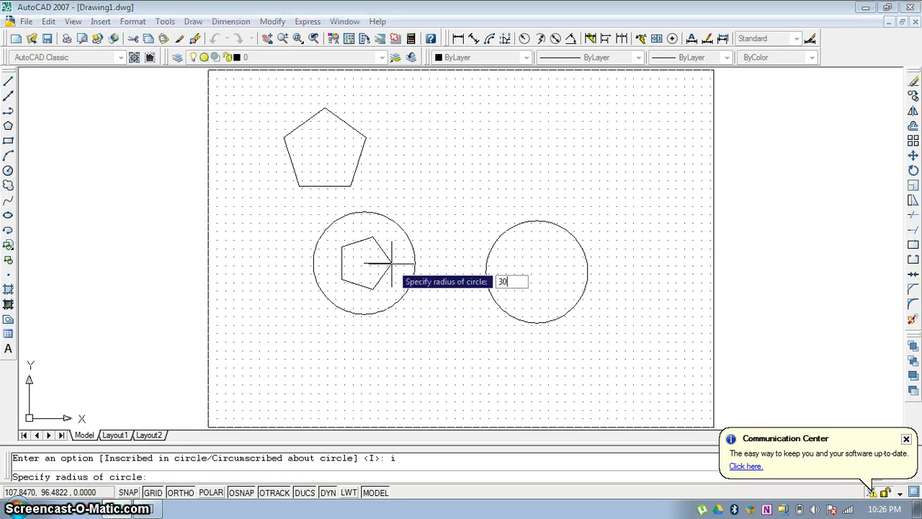
pyautogui.press('Return')
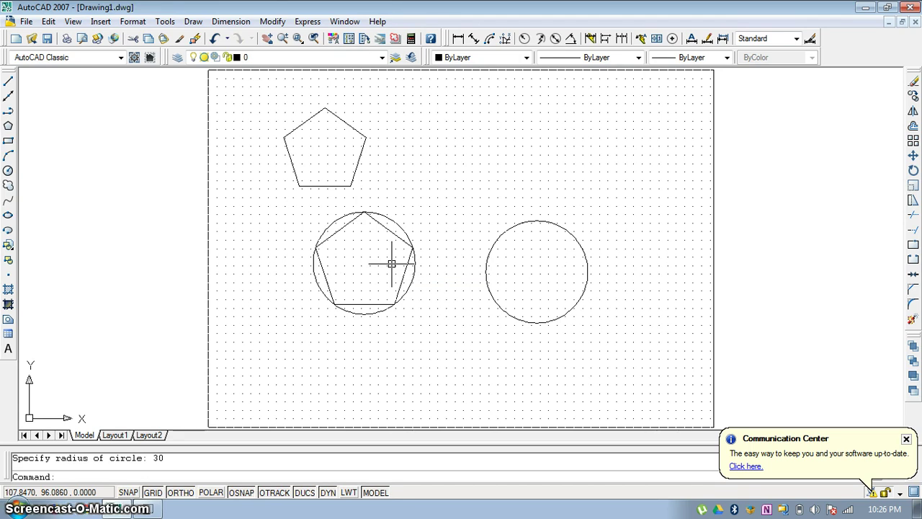
pyautogui.click(8, 126)
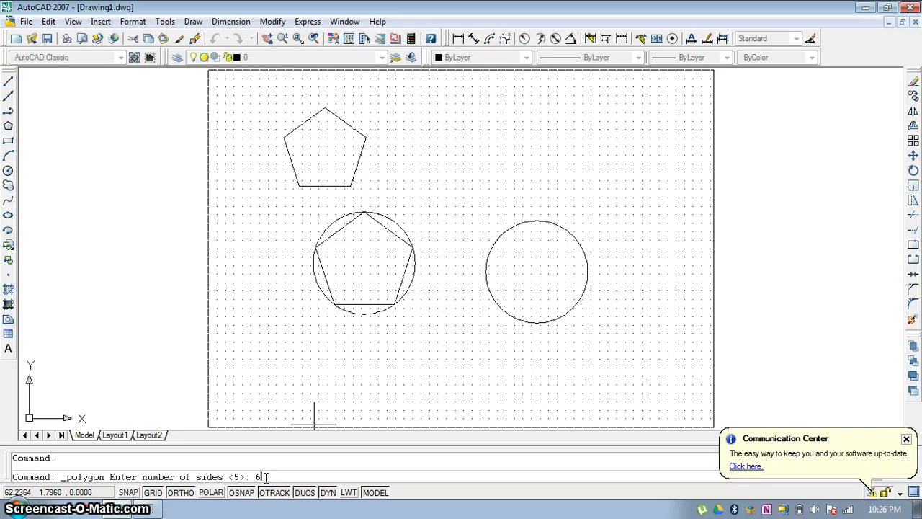
# Attempt a six-sided circumscribed polygon on the right circle, then undo the misplaced result
pyautogui.write('6')
pyautogui.press('Return')
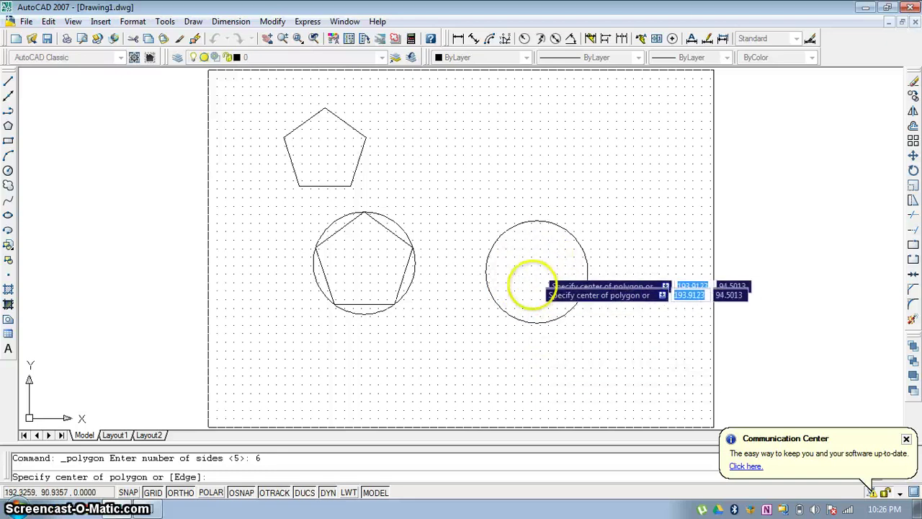
pyautogui.click(538, 275)
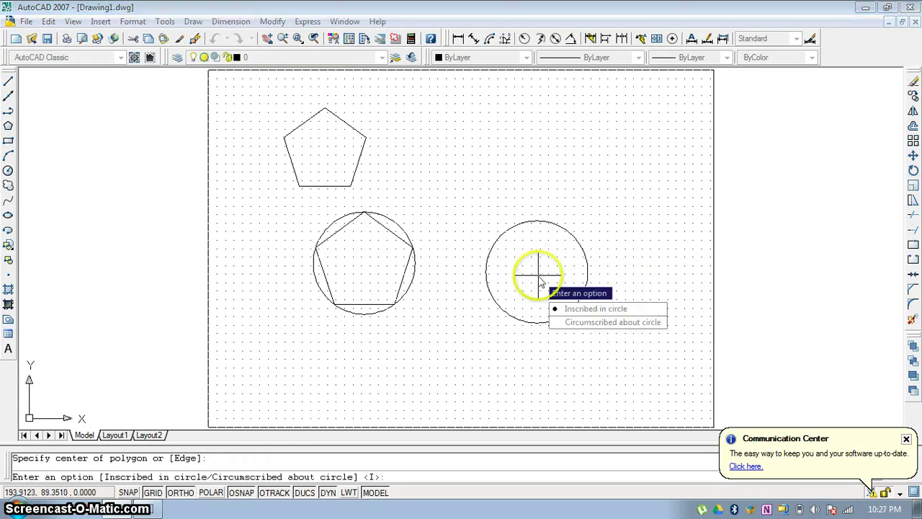
pyautogui.click(583, 328)
pyautogui.click(538, 277)
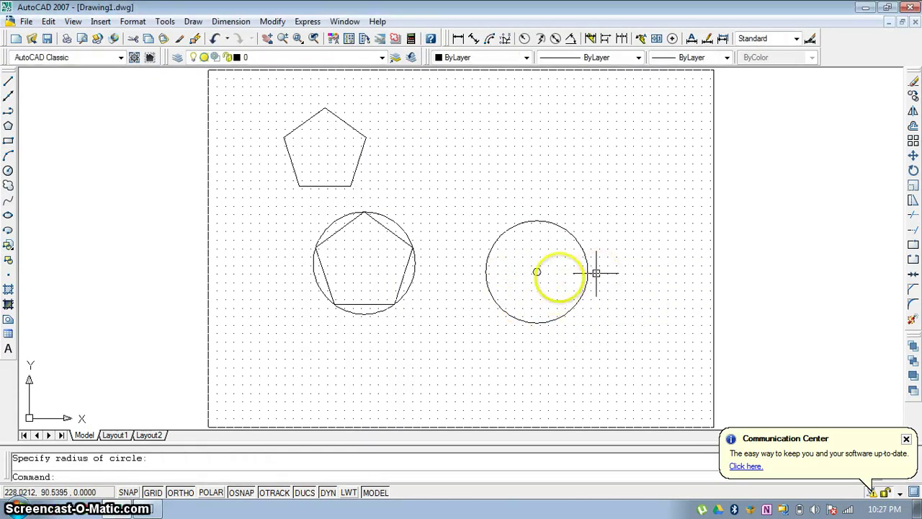
pyautogui.hotkey('ctrl', 'z')
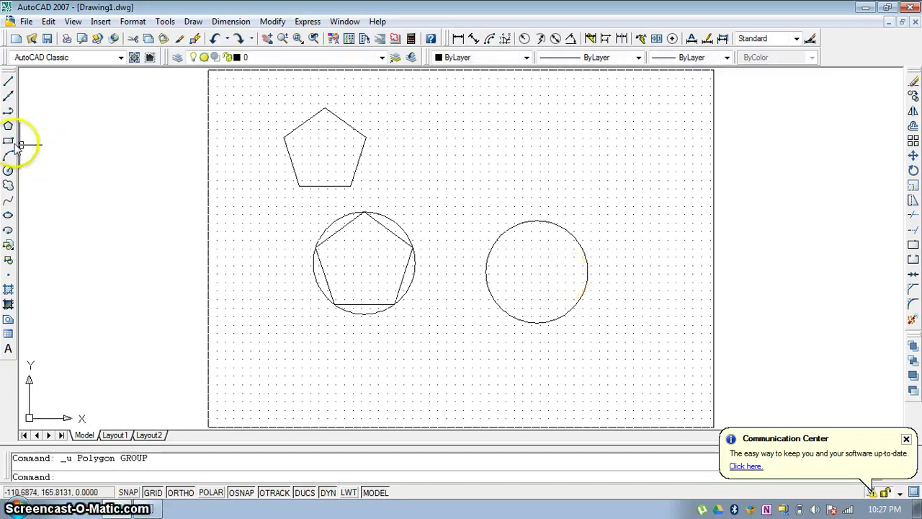
# Redraw the hexagon centred on the right circle, circumscribed, with radius 30
pyautogui.click(8, 125)
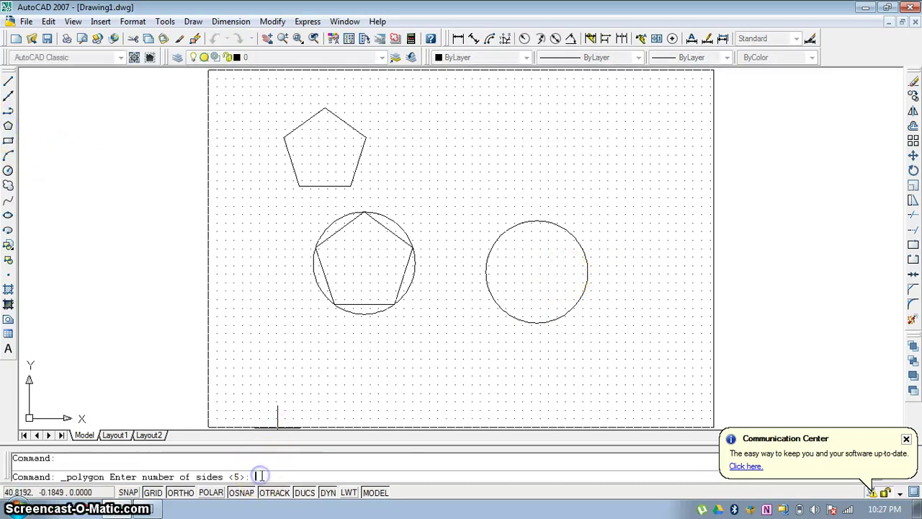
pyautogui.press('Return')
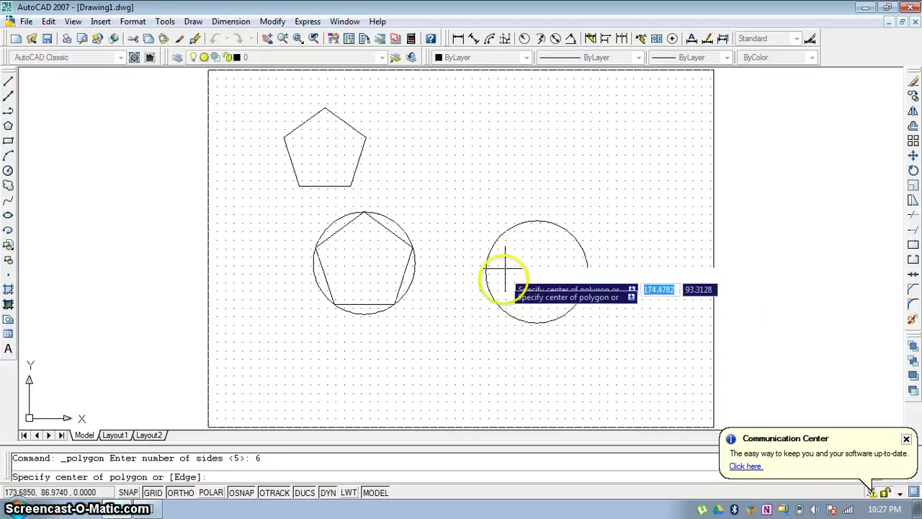
pyautogui.click(536, 270)
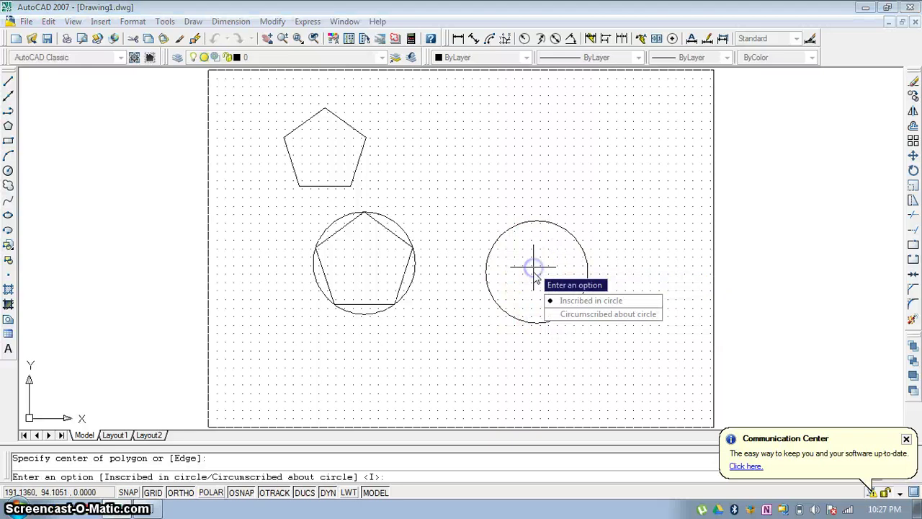
pyautogui.click(561, 313)
pyautogui.click(544, 299)
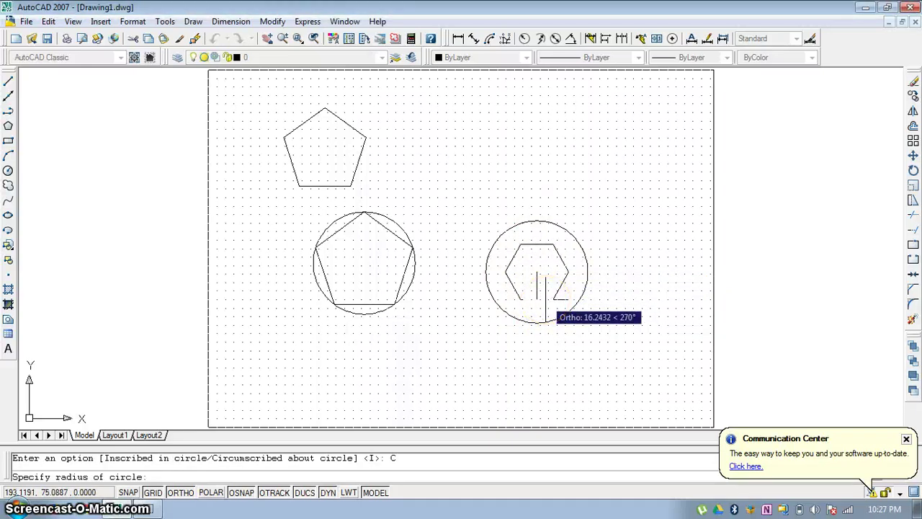
pyautogui.write('30')
pyautogui.press('Return')
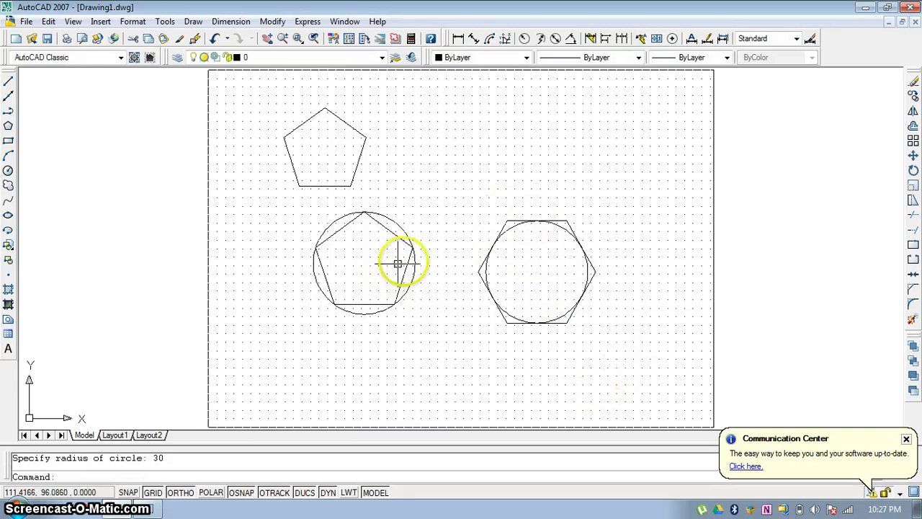
# Window-select all five shapes and delete them
pyautogui.click(257, 91)
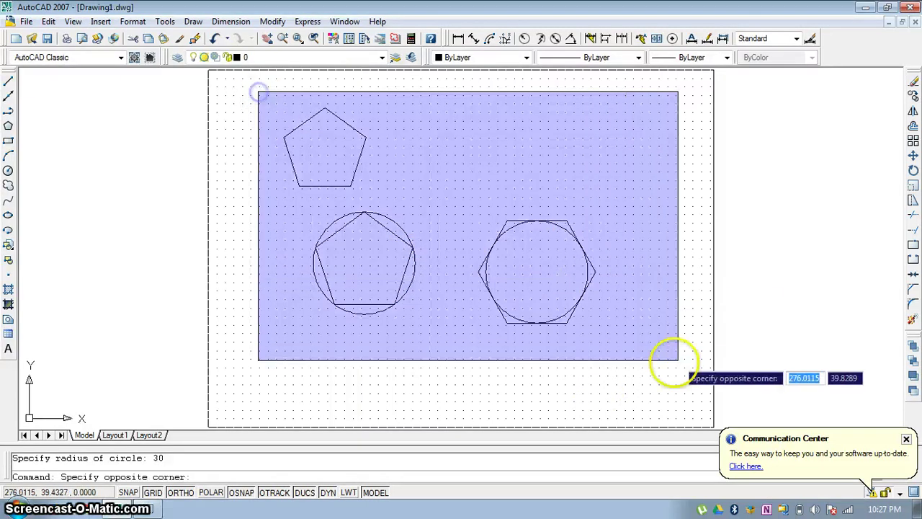
pyautogui.click(677, 363)
pyautogui.press('Delete')
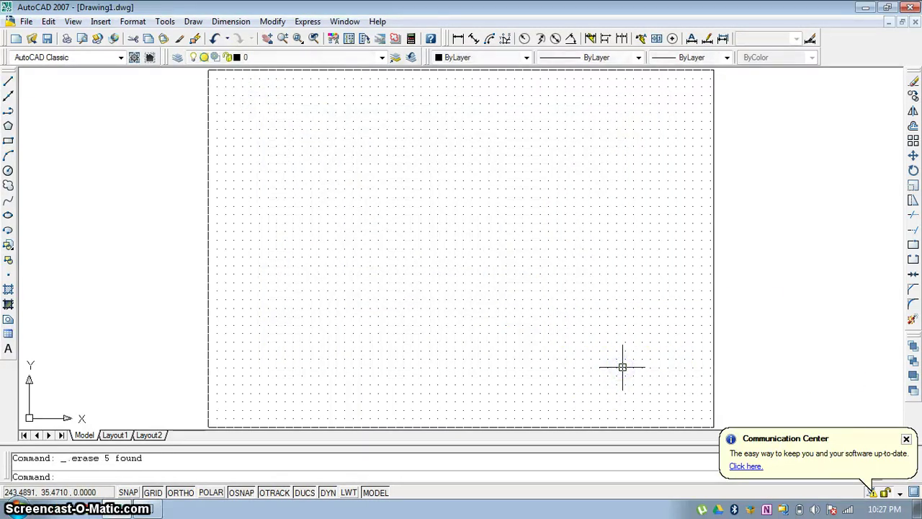
# Place crossing horizontal and vertical construction lines, then select both lines
pyautogui.click(10, 99)
pyautogui.click(405, 246)
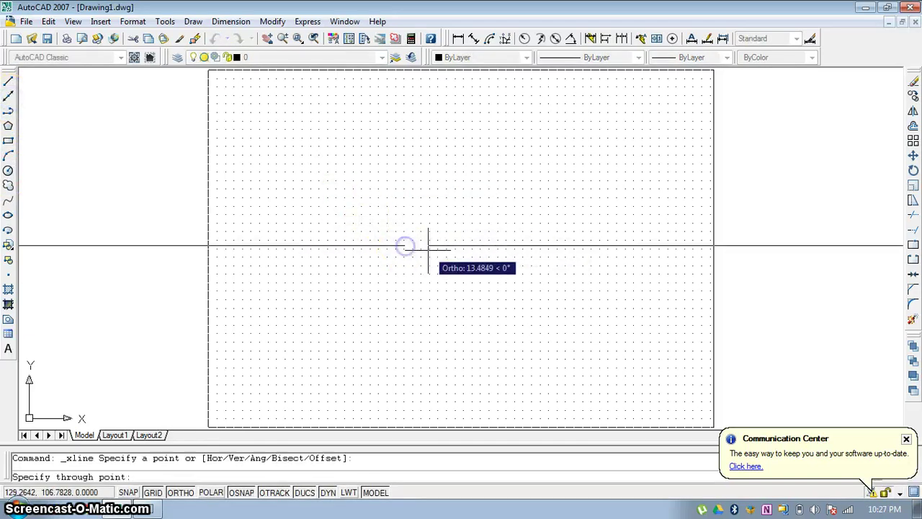
pyautogui.click(424, 245)
pyautogui.click(418, 305)
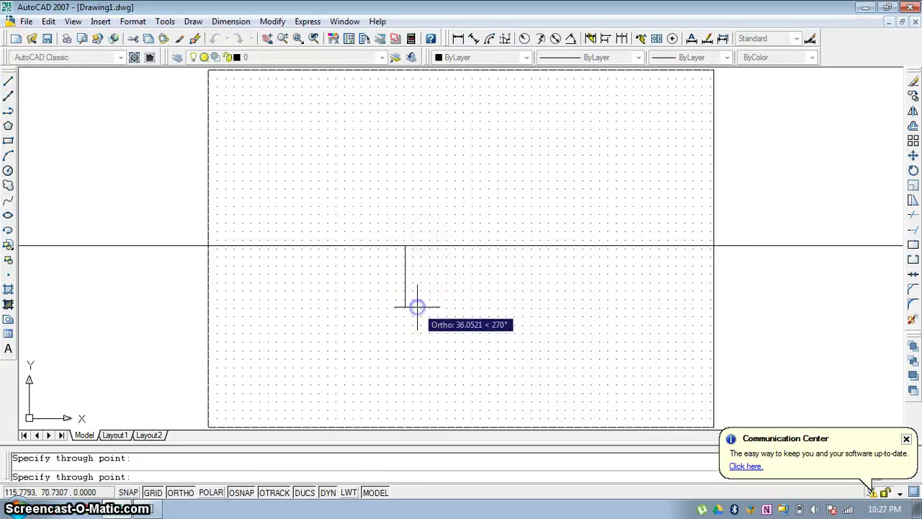
pyautogui.click(457, 309)
pyautogui.press('Escape')
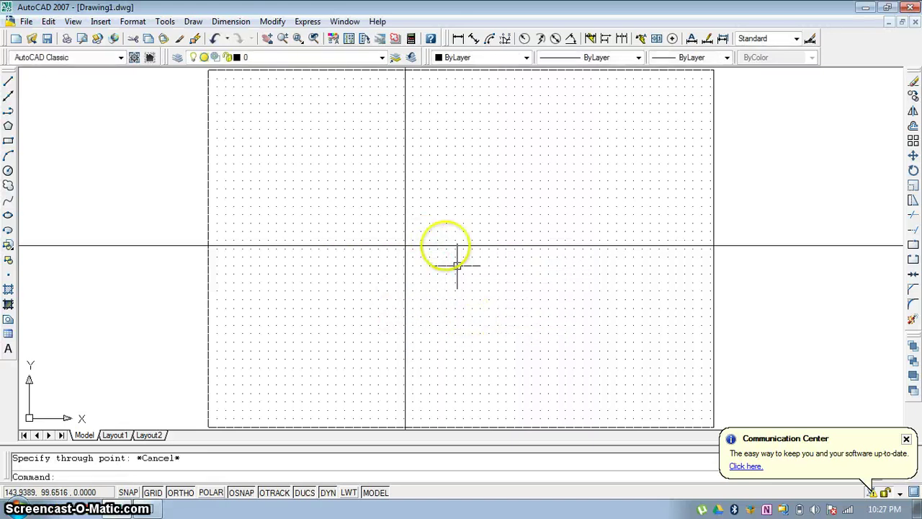
pyautogui.click(407, 295)
pyautogui.click(475, 246)
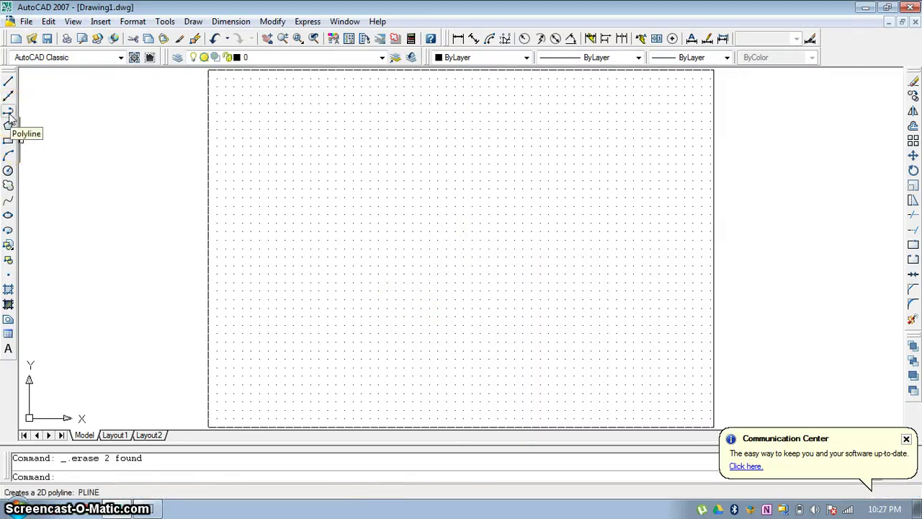
pyautogui.click(9, 115)
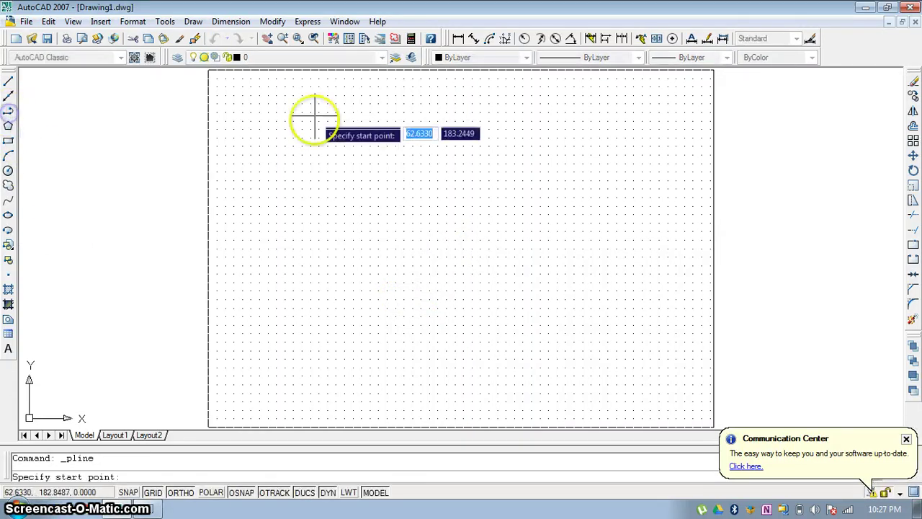
pyautogui.click(320, 130)
pyautogui.click(481, 165)
pyautogui.click(464, 244)
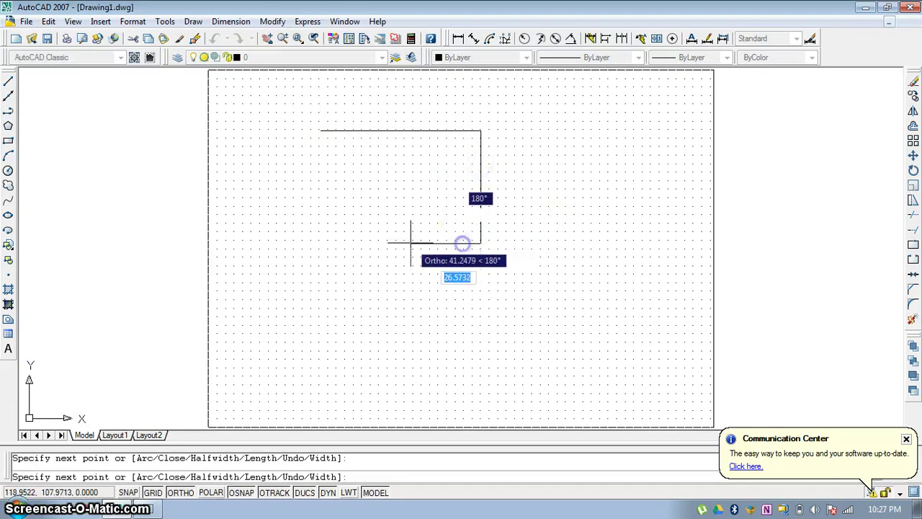
pyautogui.click(339, 242)
pyautogui.click(328, 320)
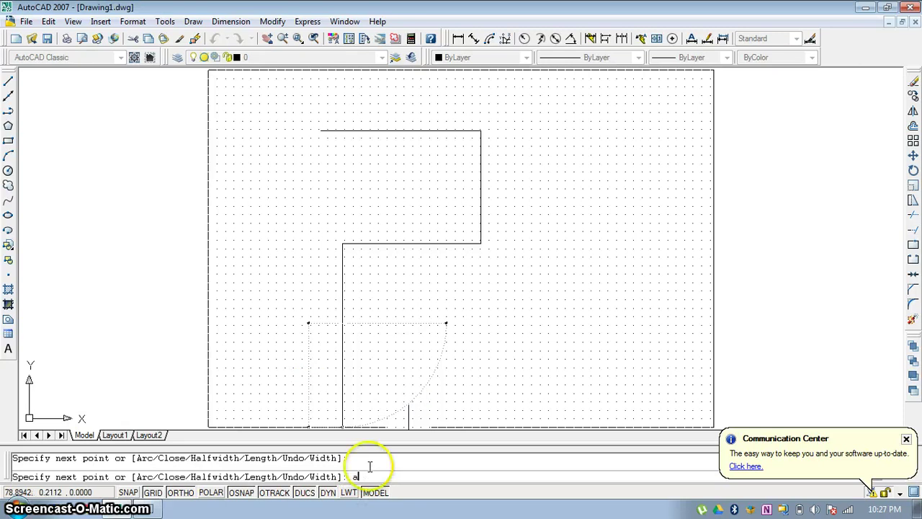
pyautogui.press('Return')
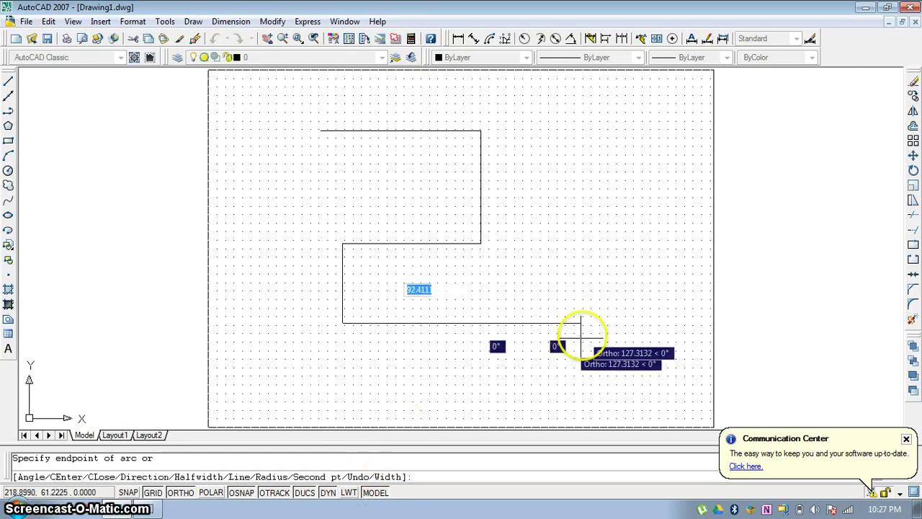
pyautogui.click(459, 331)
pyautogui.click(550, 317)
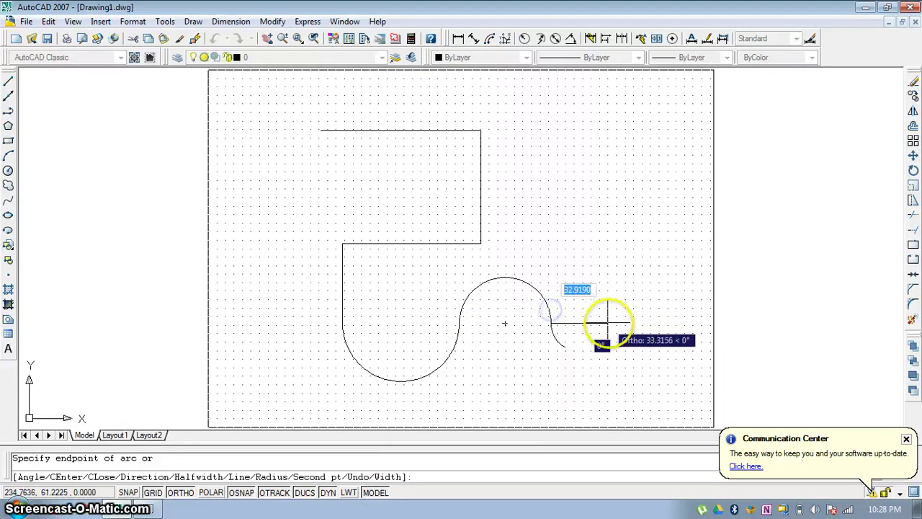
pyautogui.click(622, 323)
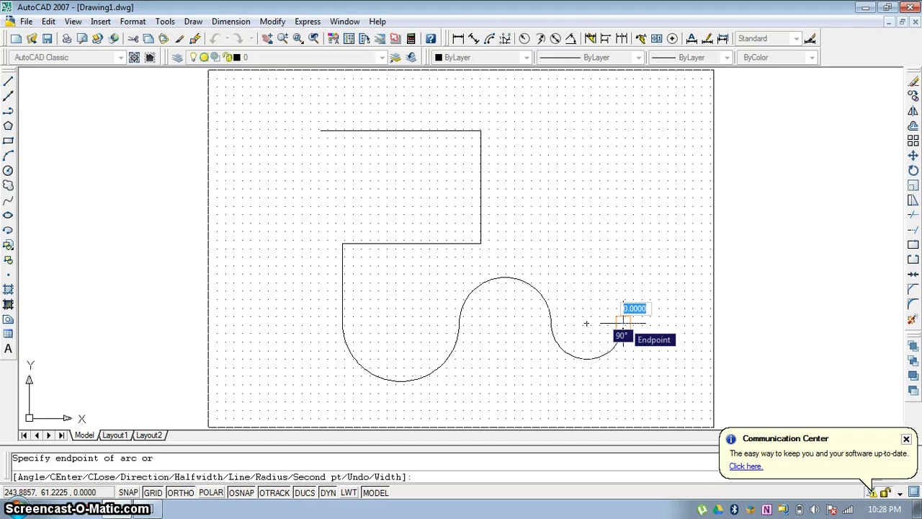
pyautogui.click(622, 317)
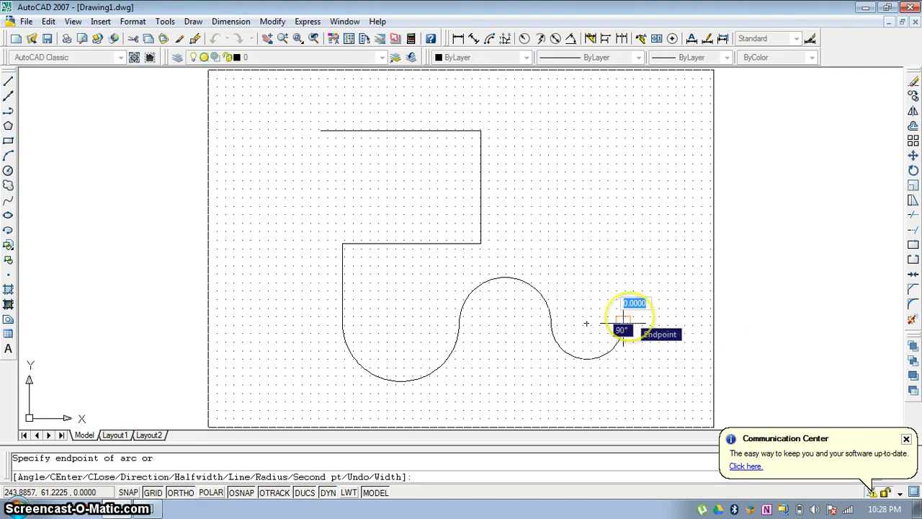
pyautogui.write('l')
pyautogui.press('Return')
pyautogui.click(624, 209)
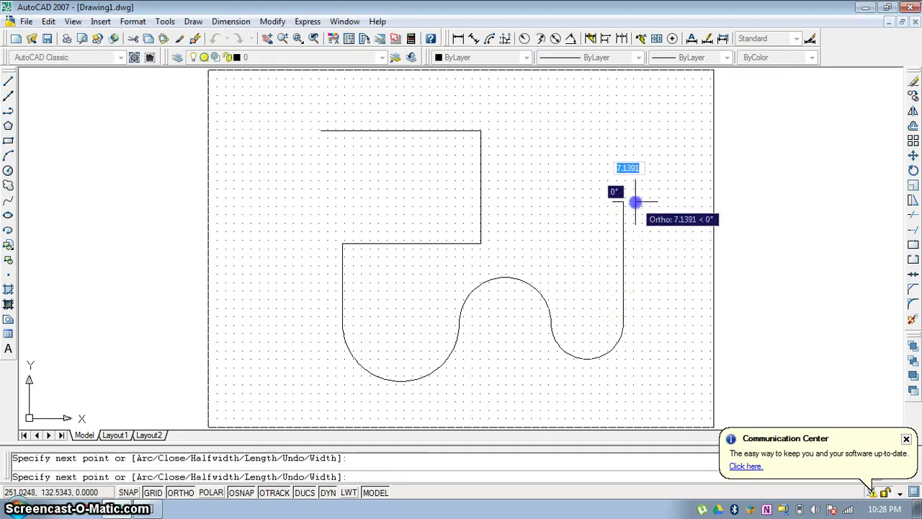
pyautogui.click(571, 115)
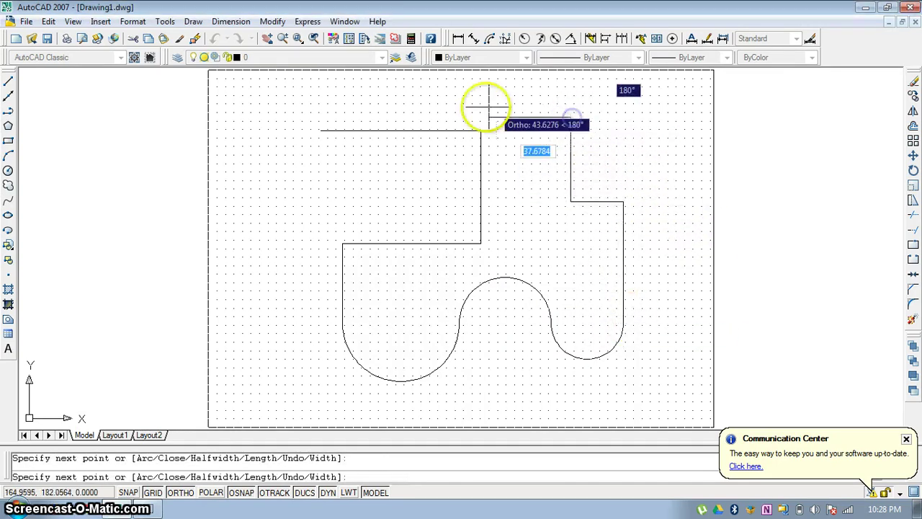
pyautogui.click(305, 110)
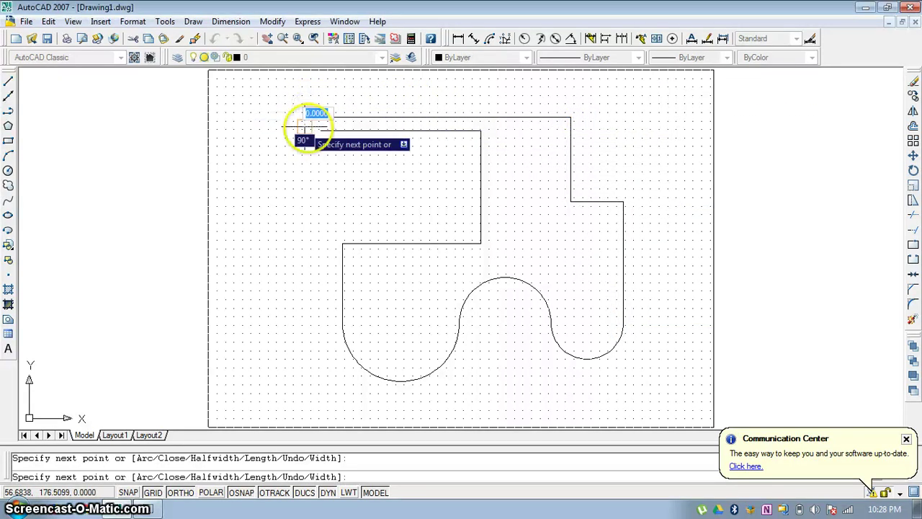
pyautogui.press('Escape')
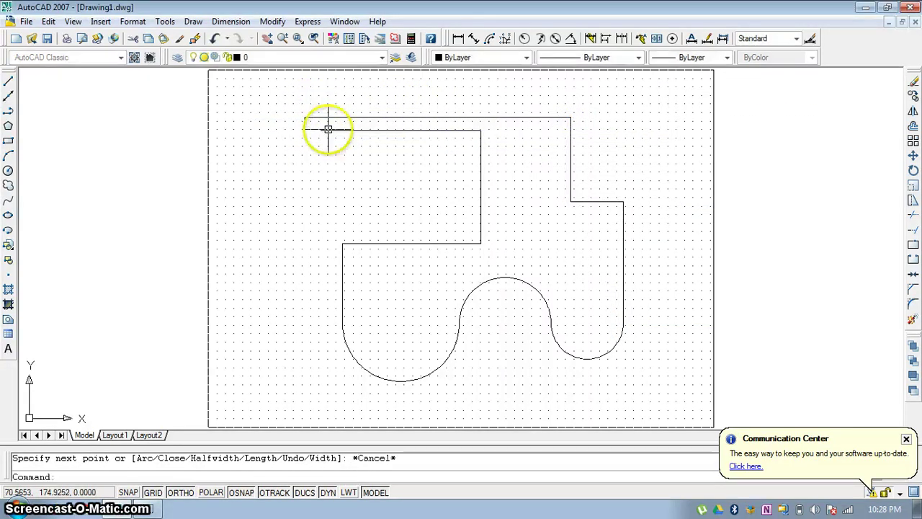
pyautogui.click(289, 95)
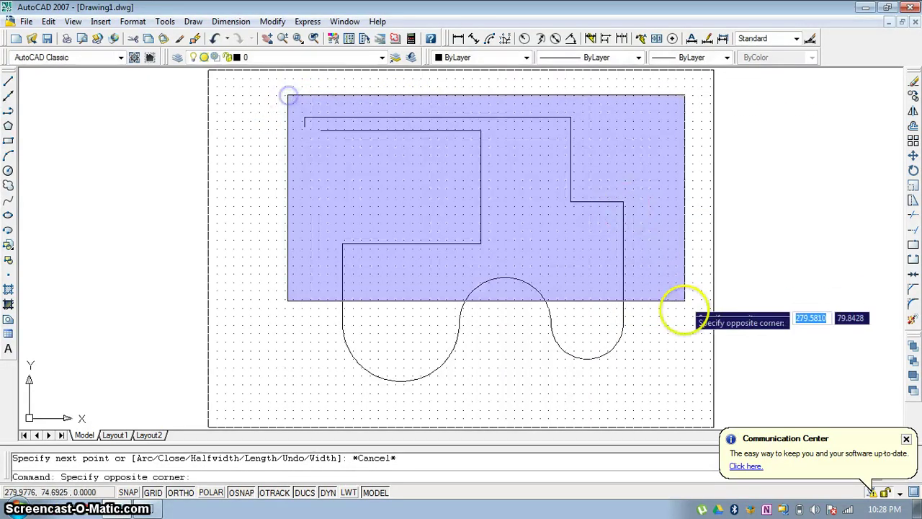
pyautogui.click(660, 395)
pyautogui.press('Delete')
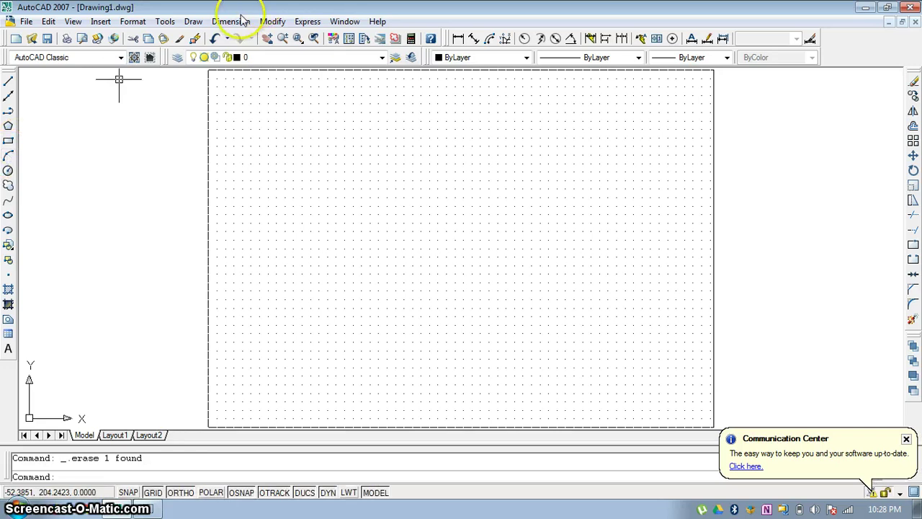
pyautogui.click(193, 22)
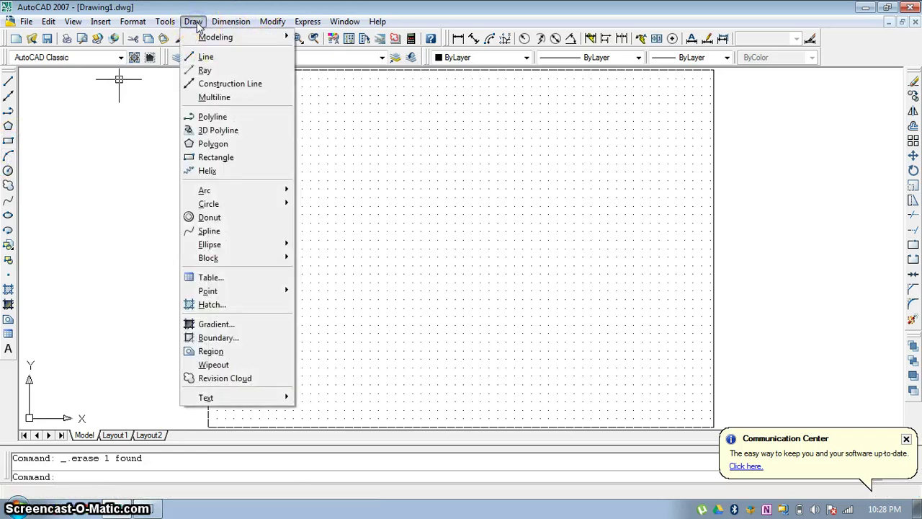
pyautogui.moveTo(232, 191)
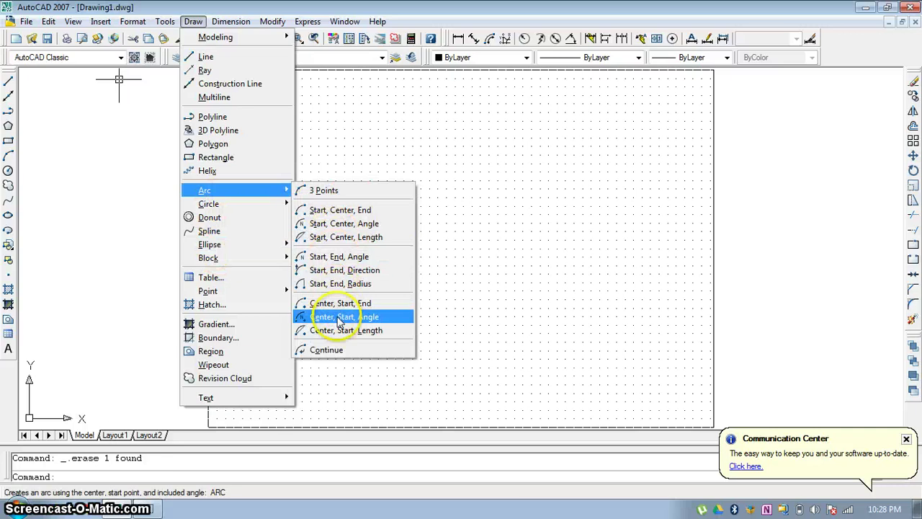
pyautogui.moveTo(268, 204)
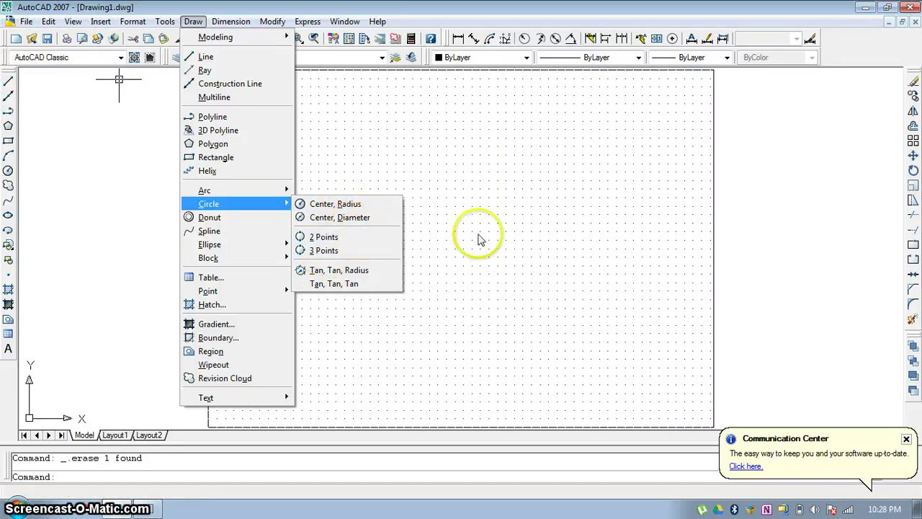
pyautogui.click(351, 328)
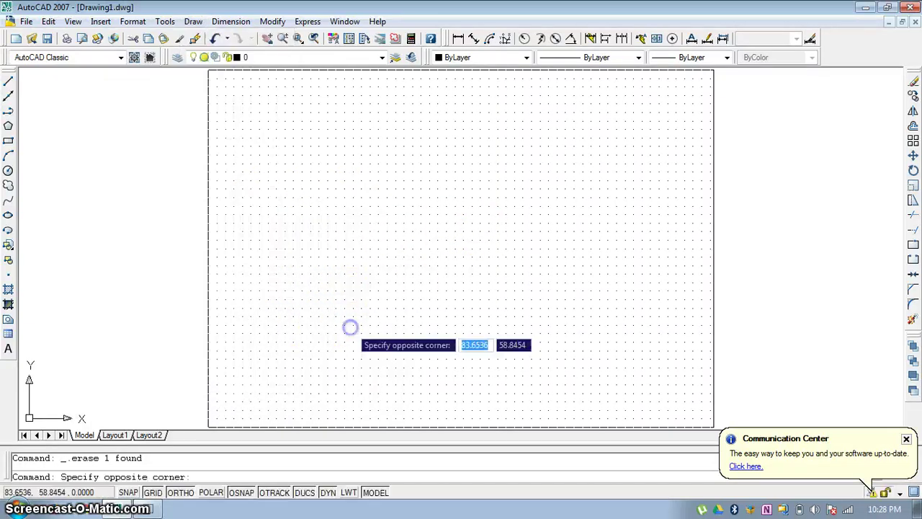
pyautogui.press('Escape')
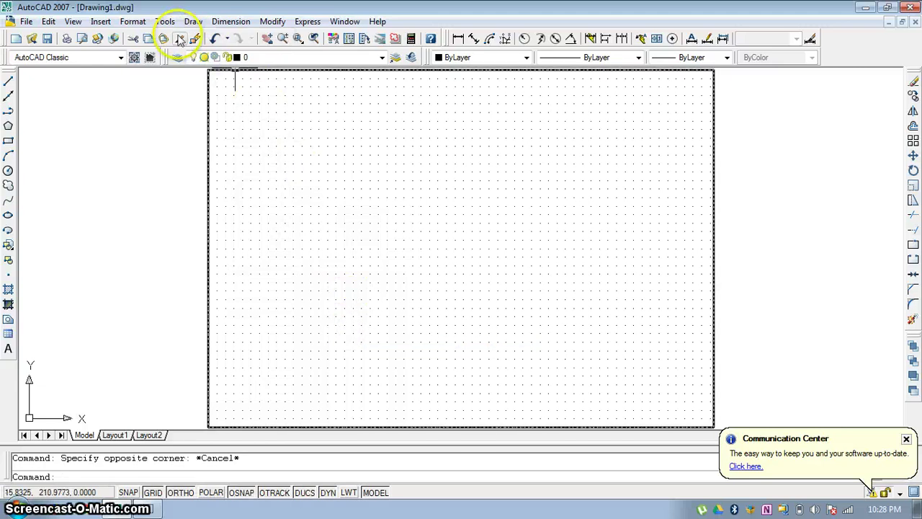
pyautogui.click(193, 22)
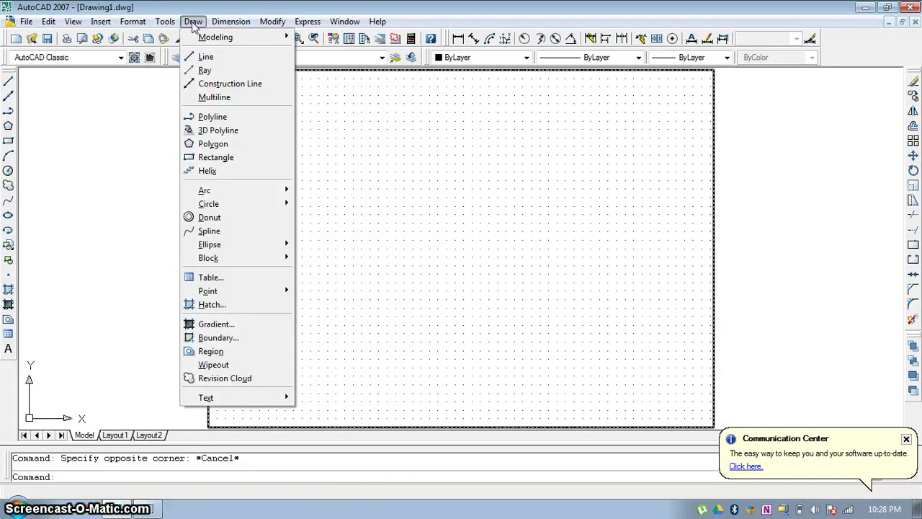
pyautogui.click(420, 152)
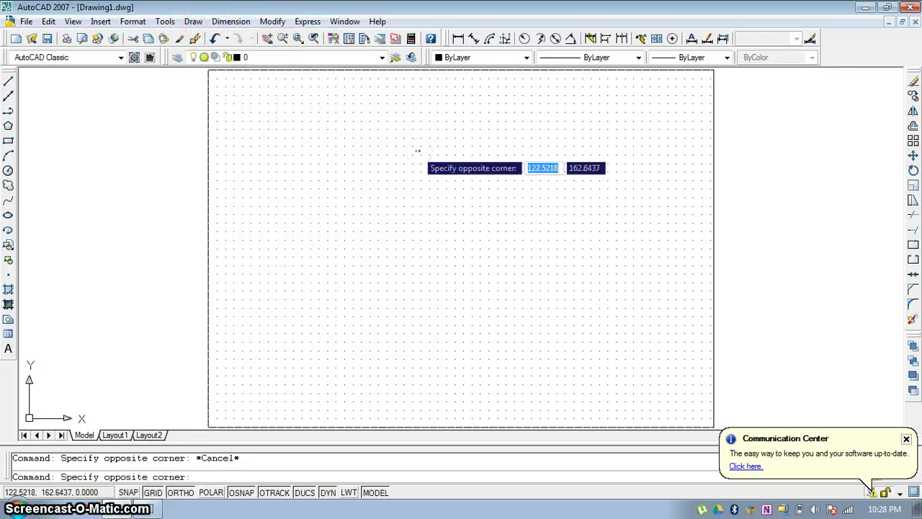
pyautogui.press('Escape')
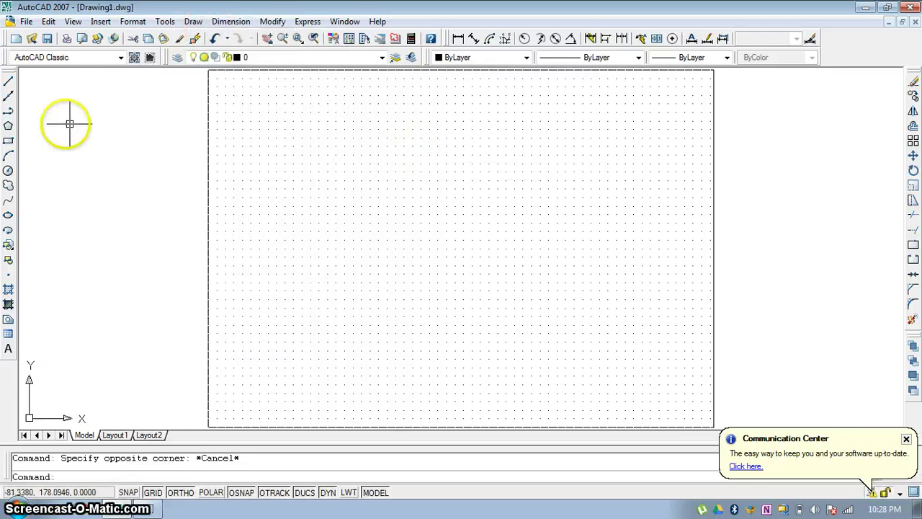
pyautogui.click(8, 155)
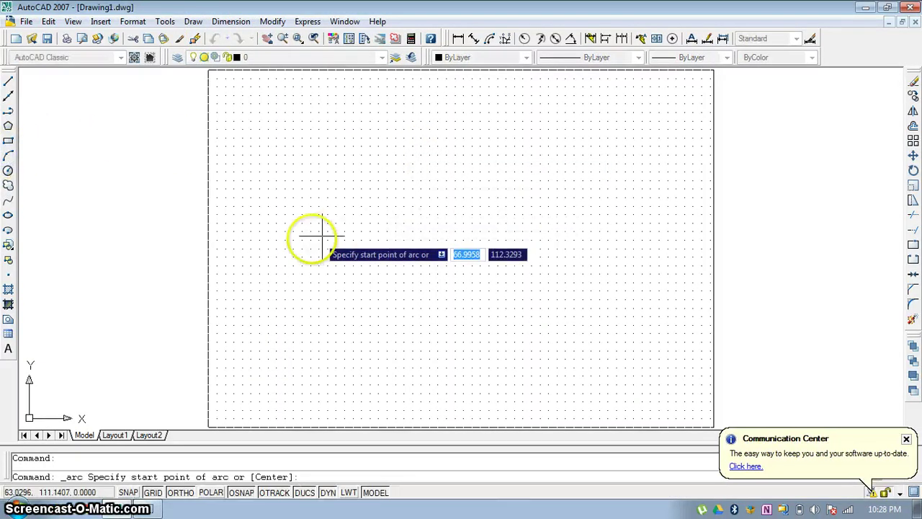
pyautogui.click(301, 261)
pyautogui.click(353, 164)
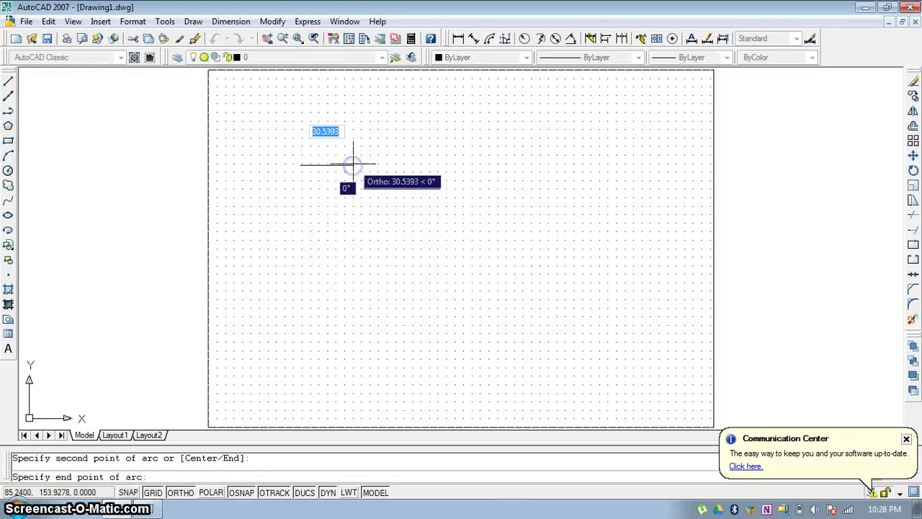
pyautogui.click(452, 163)
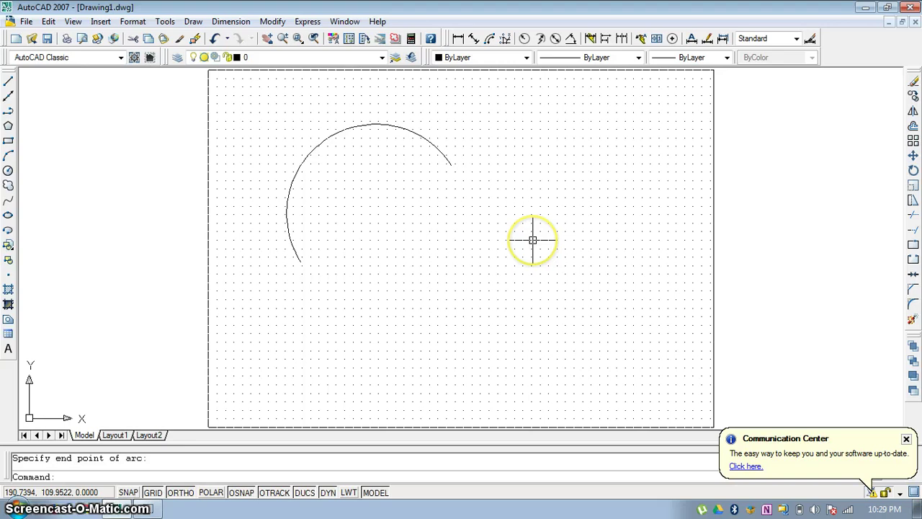
pyautogui.click(199, 22)
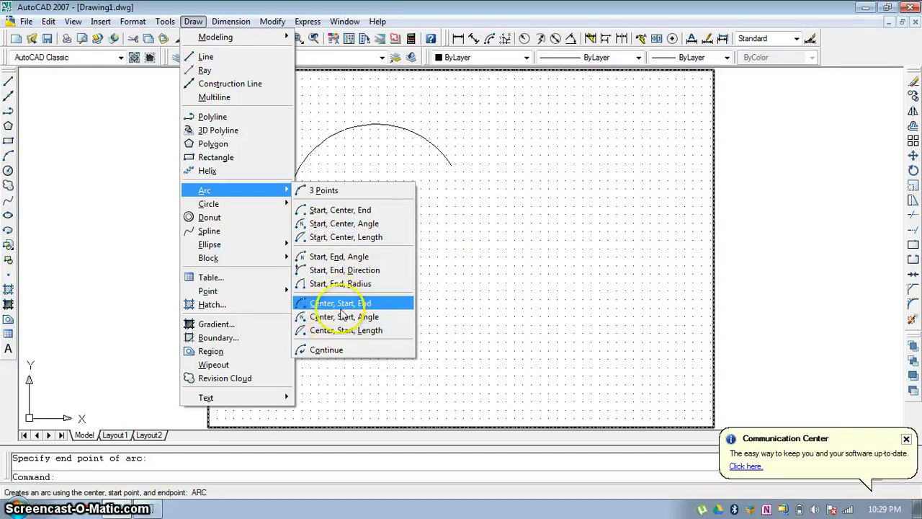
pyautogui.click(509, 239)
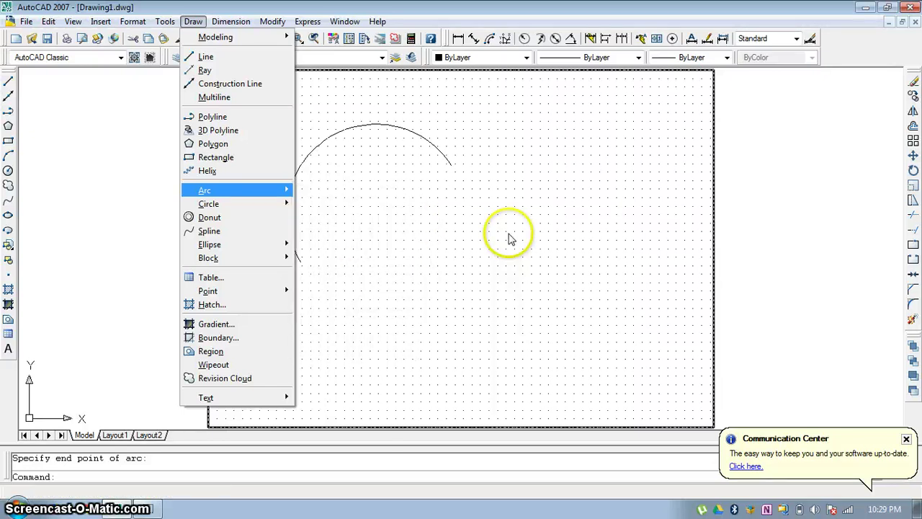
pyautogui.click(508, 236)
pyautogui.press('Escape')
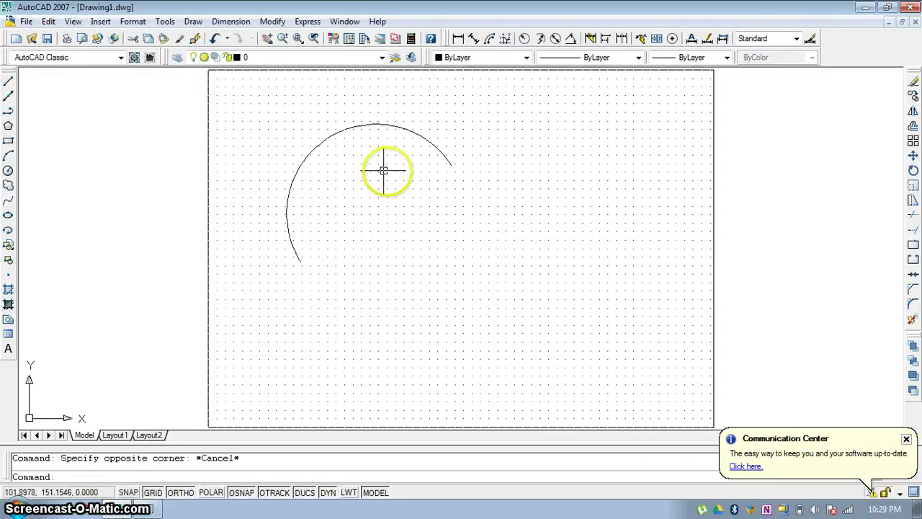
pyautogui.click(385, 125)
pyautogui.press('Delete')
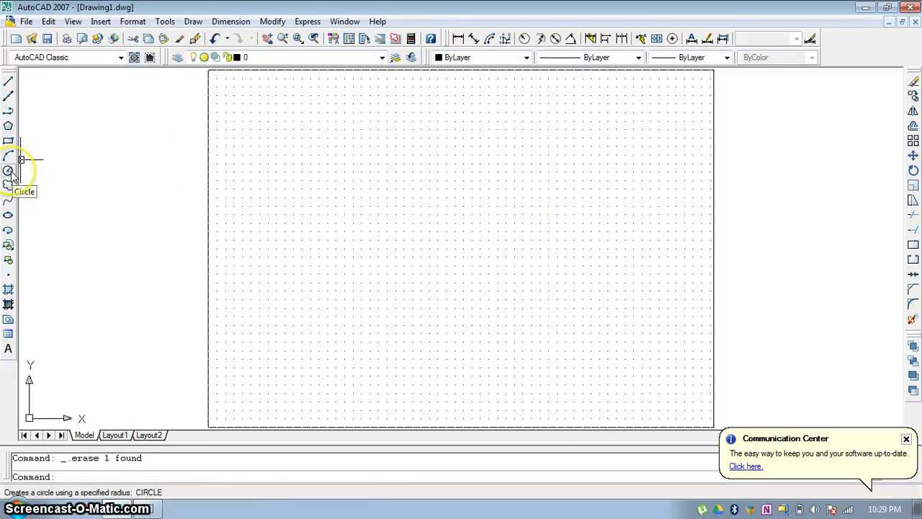
# Finish the lower angled line with ORTHO turned off
pyautogui.click(193, 22)
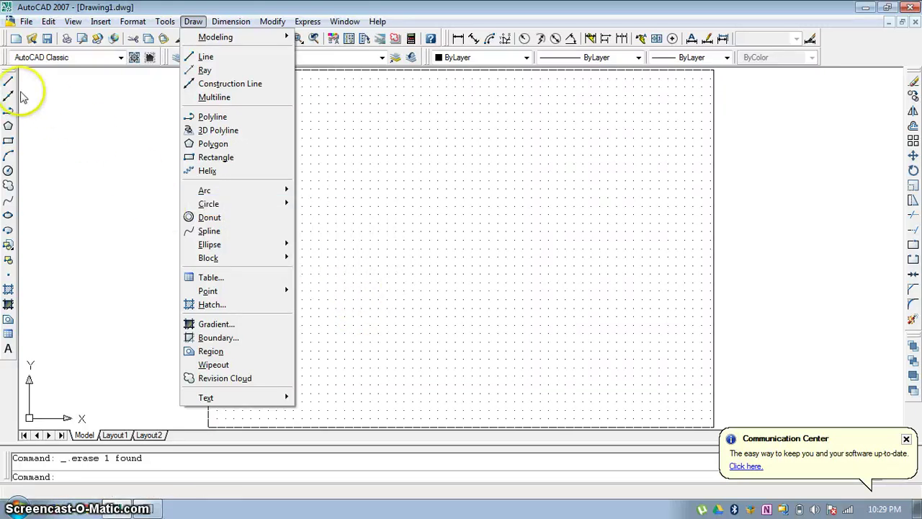
pyautogui.click(9, 84)
pyautogui.click(511, 163)
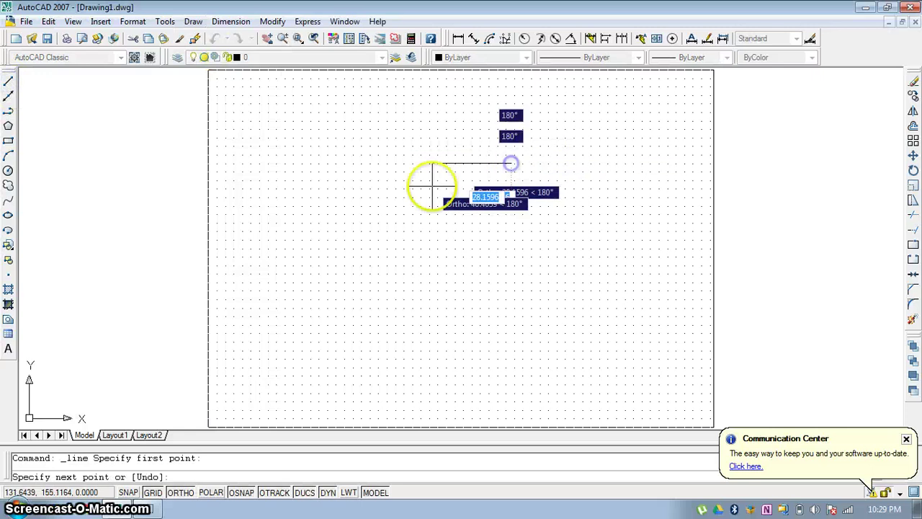
pyautogui.click(194, 492)
pyautogui.click(312, 222)
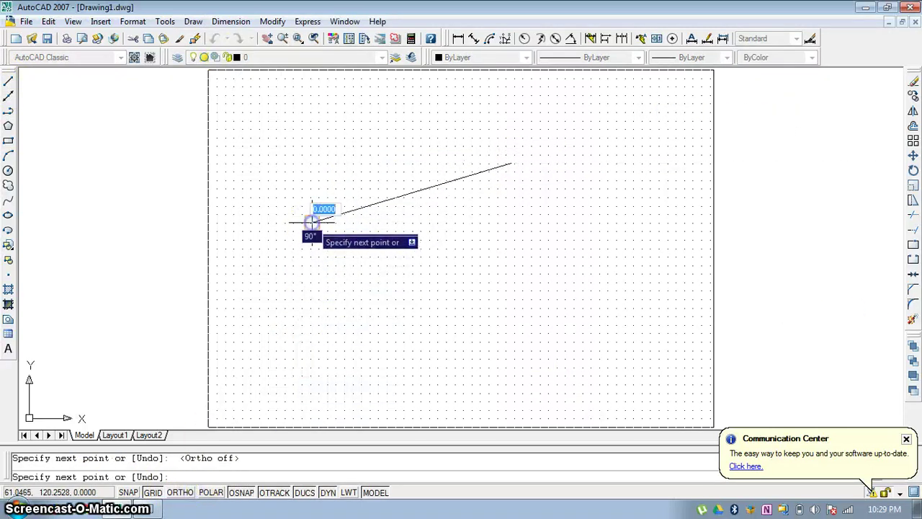
pyautogui.click(475, 335)
pyautogui.press('Escape')
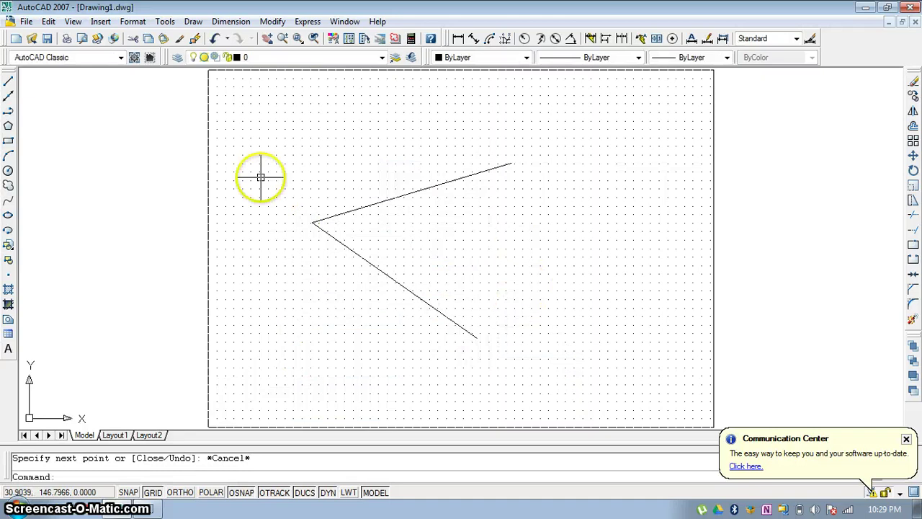
# Draw a radius-30 circle tangent to the lower and upper lines (Tan, Tan, Radius)
pyautogui.click(191, 22)
pyautogui.moveTo(267, 209)
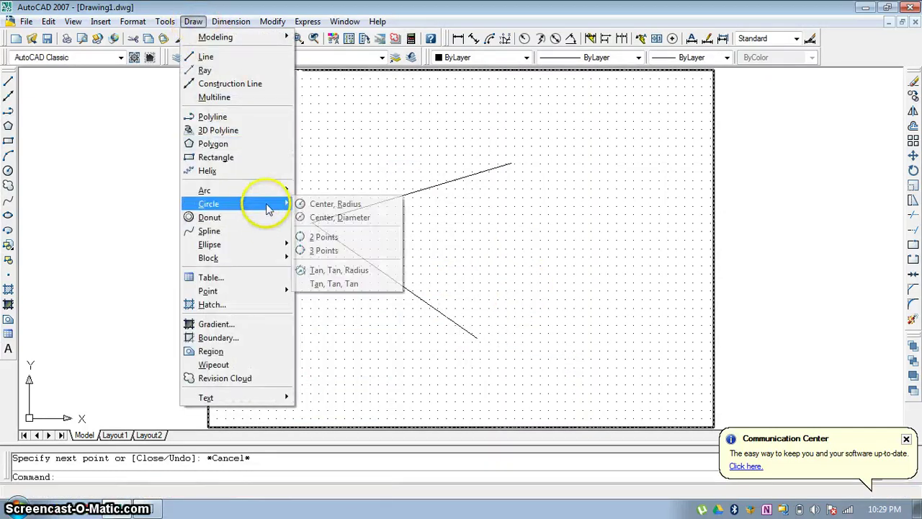
pyautogui.click(366, 276)
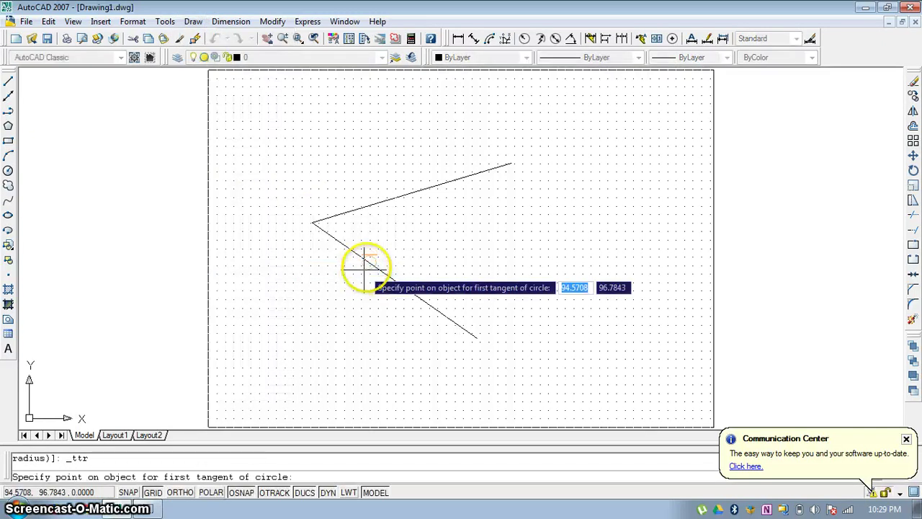
pyautogui.click(392, 280)
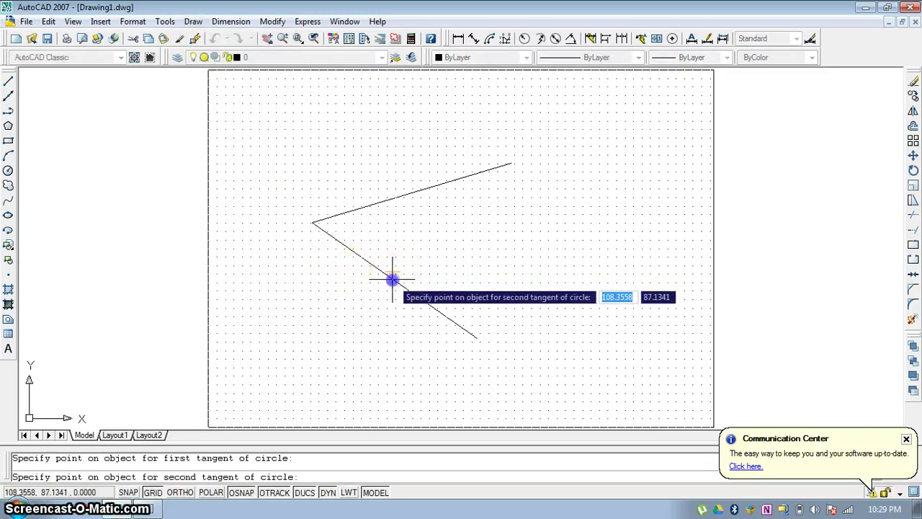
pyautogui.click(424, 188)
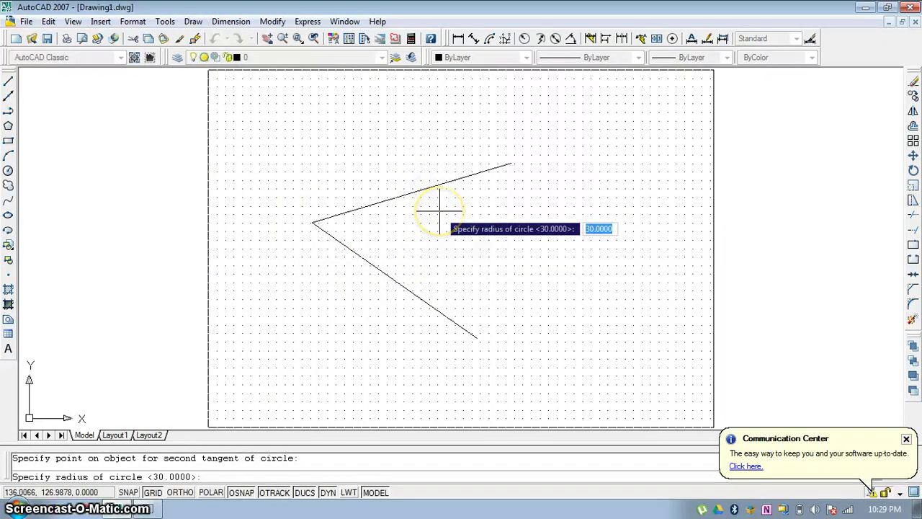
pyautogui.write('30')
pyautogui.press('Return')
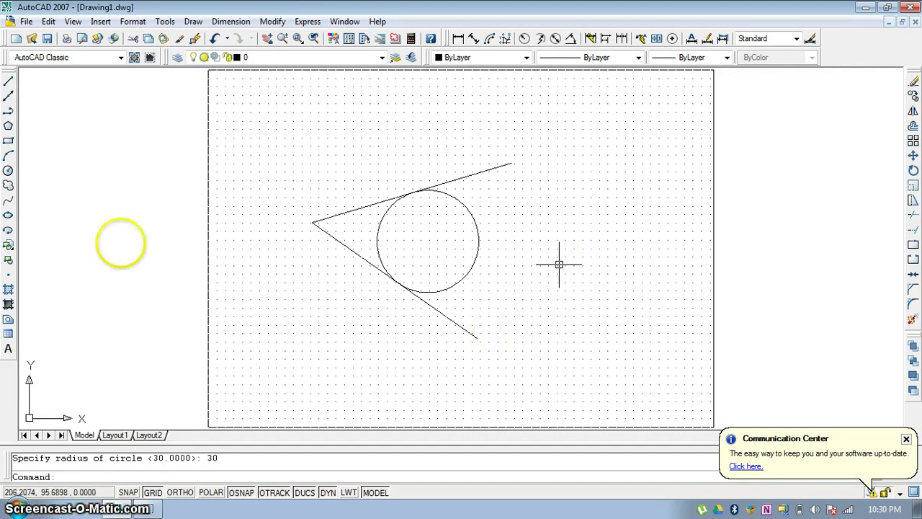
# Draw two smaller centre-radius circles, one upper right and one below it
pyautogui.click(8, 171)
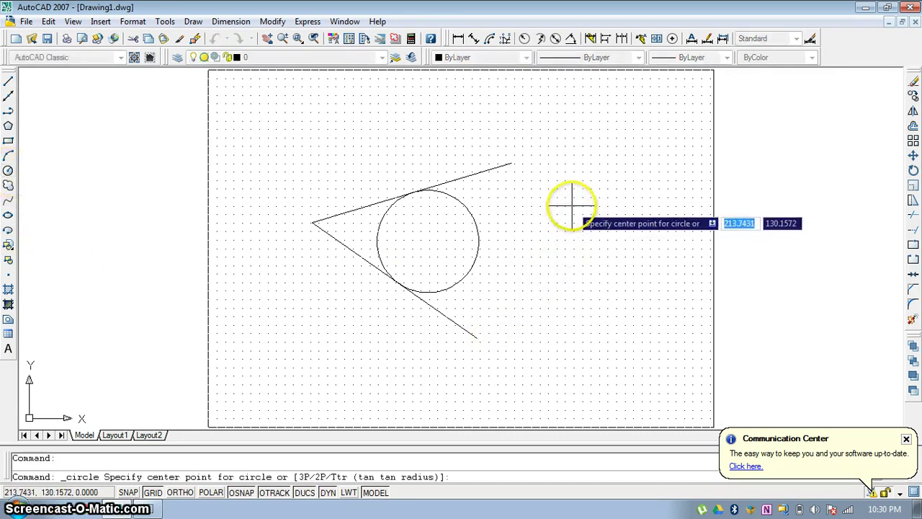
pyautogui.click(568, 206)
pyautogui.click(571, 237)
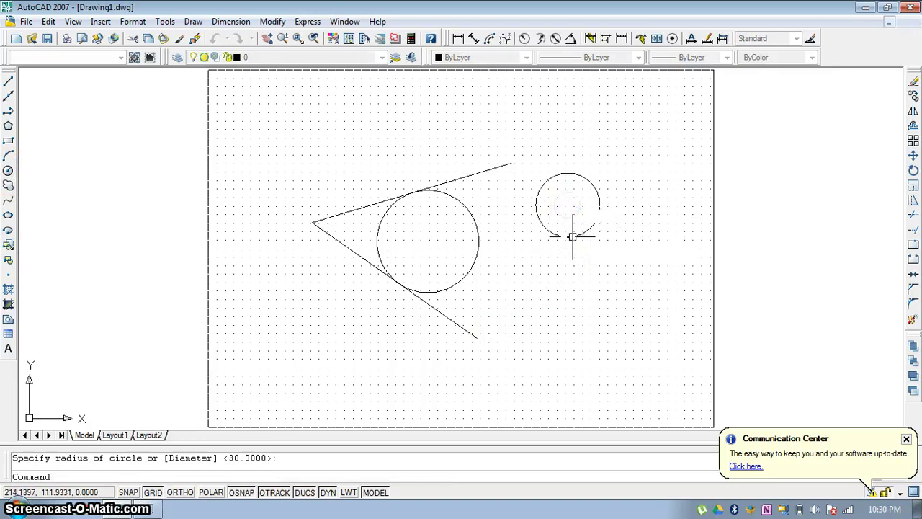
pyautogui.click(7, 172)
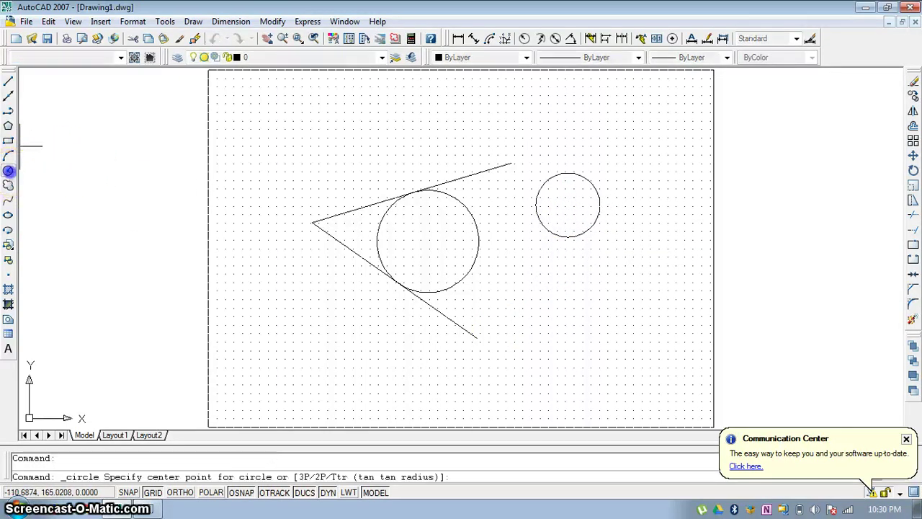
pyautogui.click(530, 301)
pyautogui.click(542, 323)
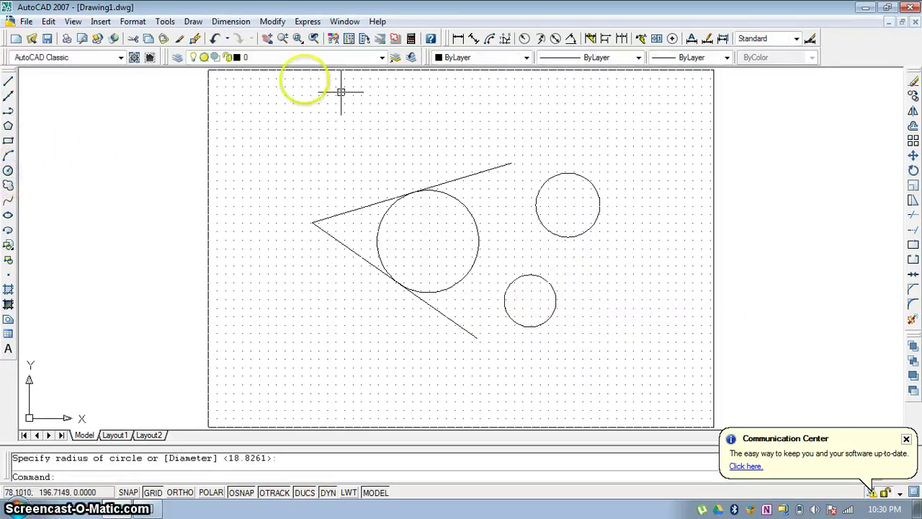
# Draw a Tan, Tan, Tan circle touching the big and two small circles, then window-select everything
pyautogui.click(196, 22)
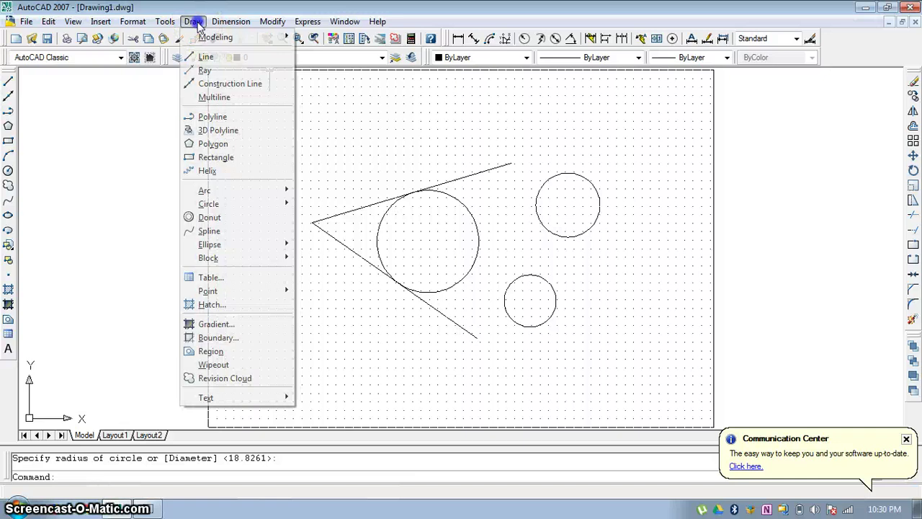
pyautogui.moveTo(225, 202)
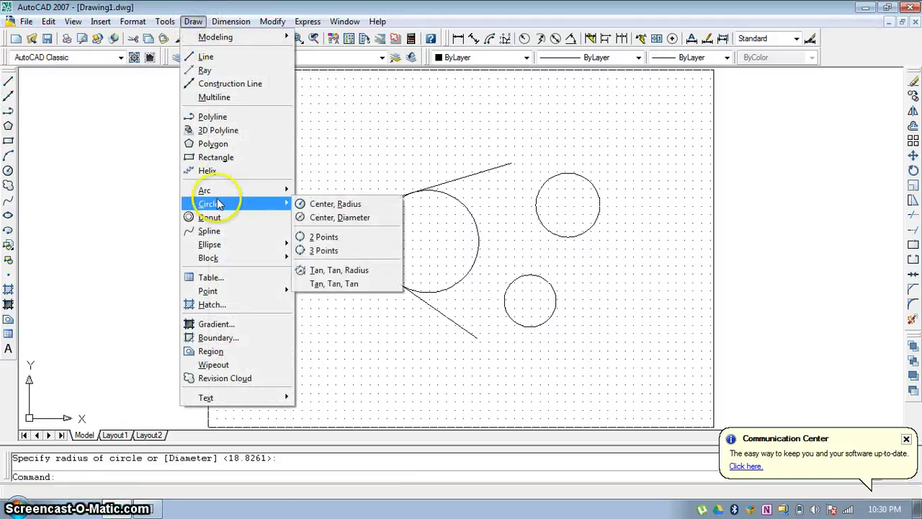
pyautogui.click(378, 284)
pyautogui.click(479, 234)
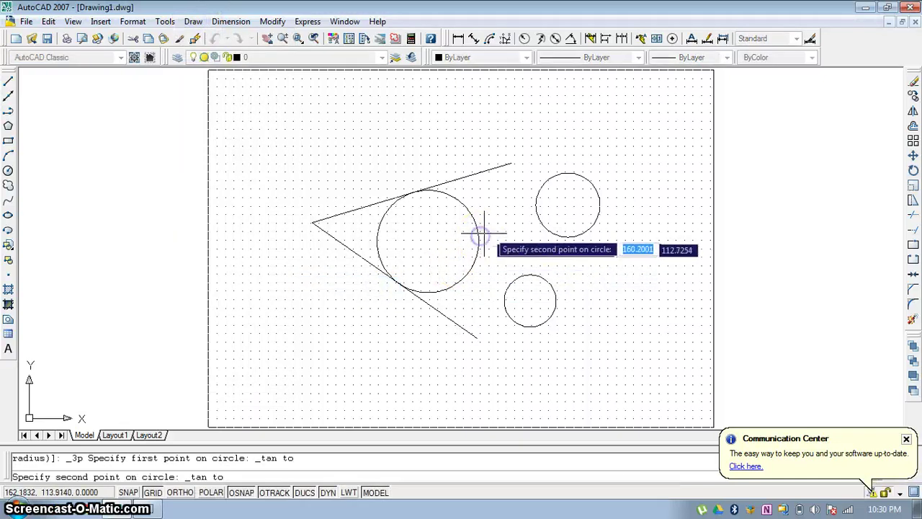
pyautogui.click(536, 212)
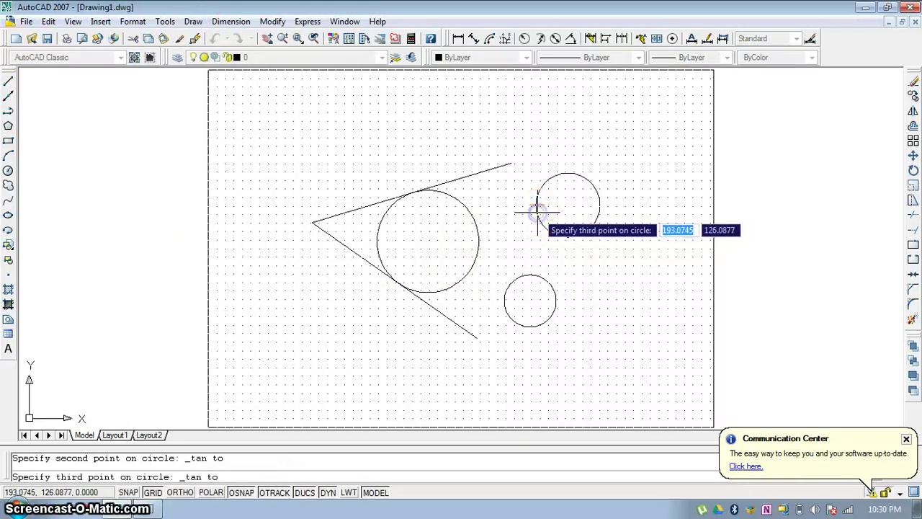
pyautogui.click(520, 274)
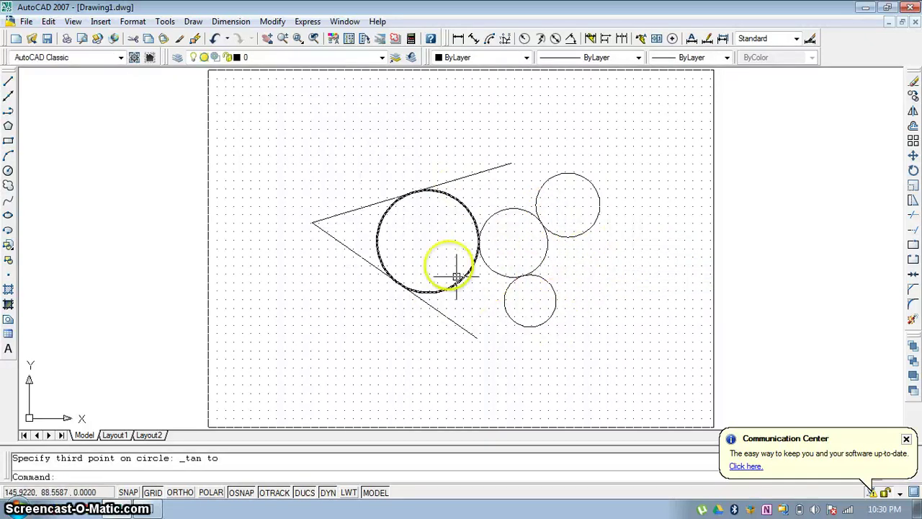
pyautogui.click(268, 104)
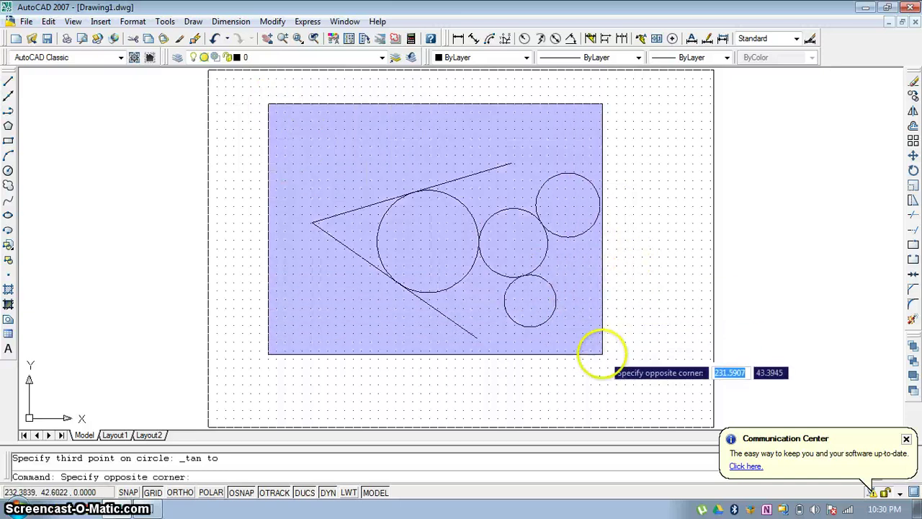
pyautogui.click(616, 359)
# Delete the selected lines and circles, then sketch a closed revision cloud
pyautogui.press('Delete')
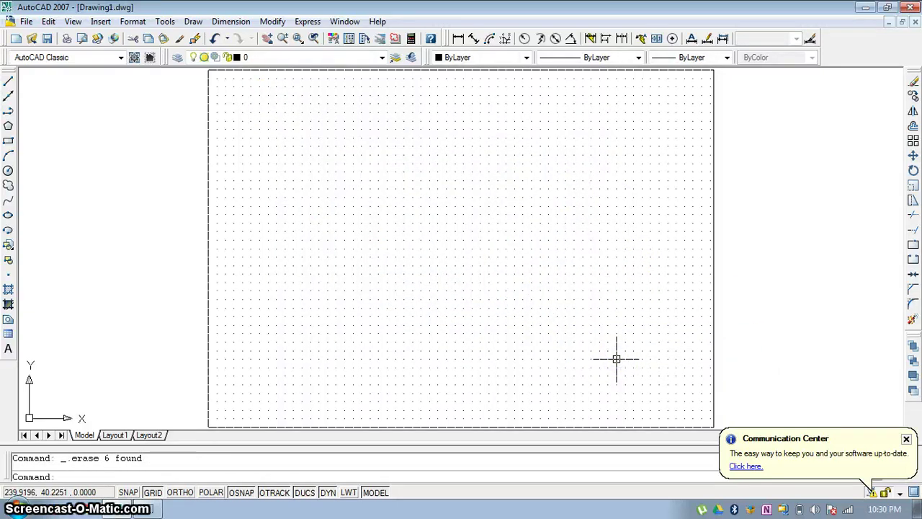
pyautogui.click(8, 185)
pyautogui.click(307, 252)
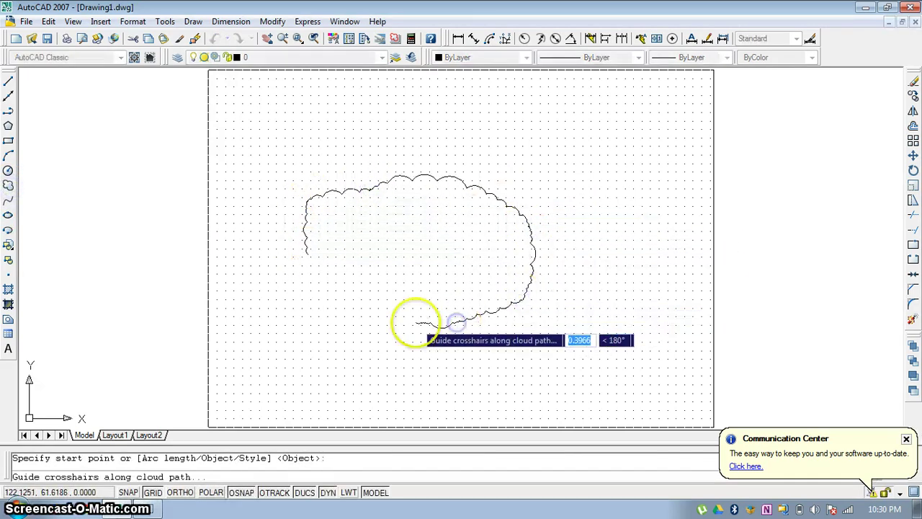
pyautogui.click(308, 252)
# Window-select the revision cloud and delete it
pyautogui.press('Escape')
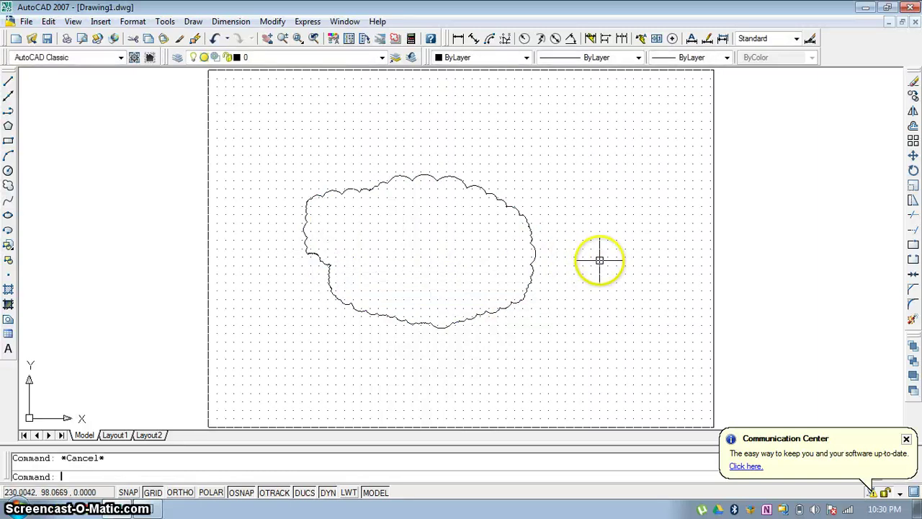
pyautogui.click(279, 147)
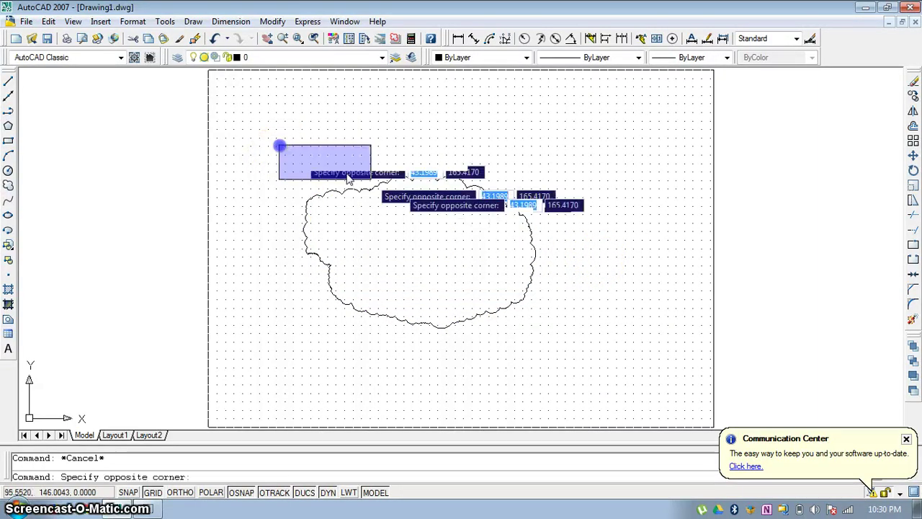
pyautogui.click(636, 358)
pyautogui.press('Delete')
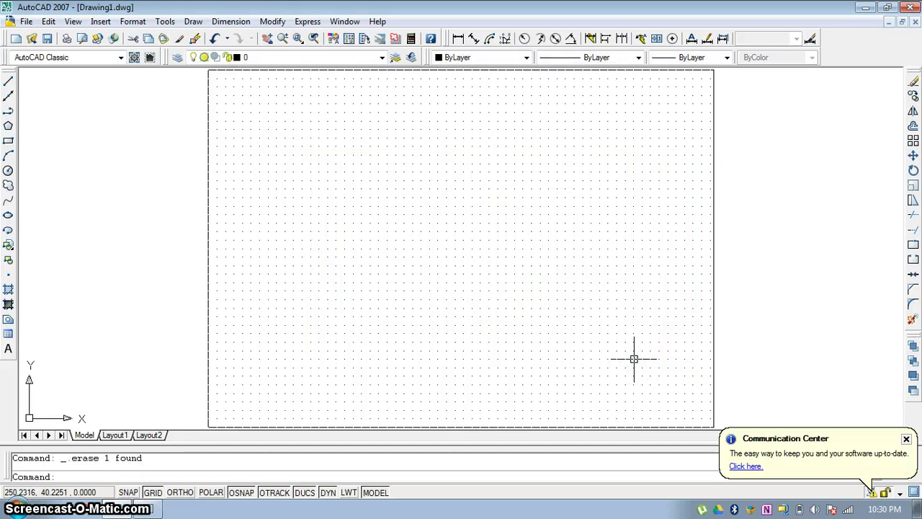
pyautogui.click(8, 201)
pyautogui.click(374, 310)
pyautogui.click(334, 264)
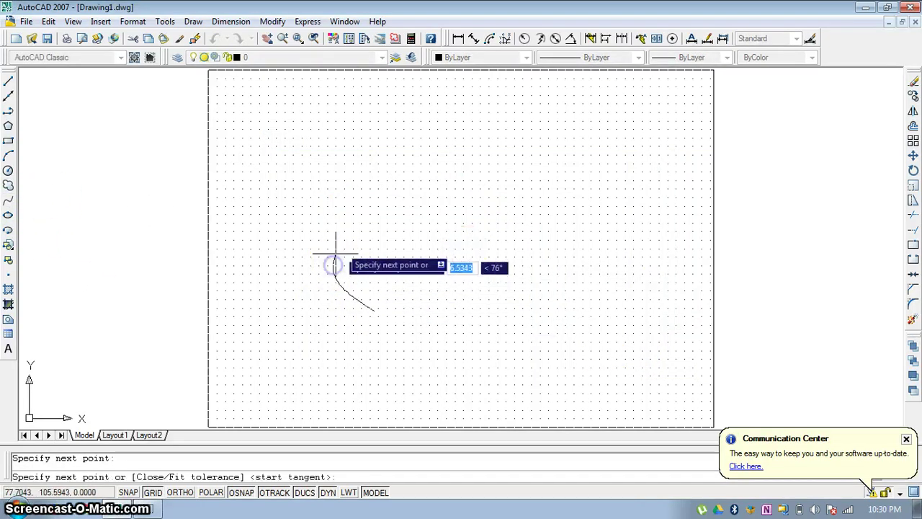
pyautogui.click(365, 165)
pyautogui.click(307, 128)
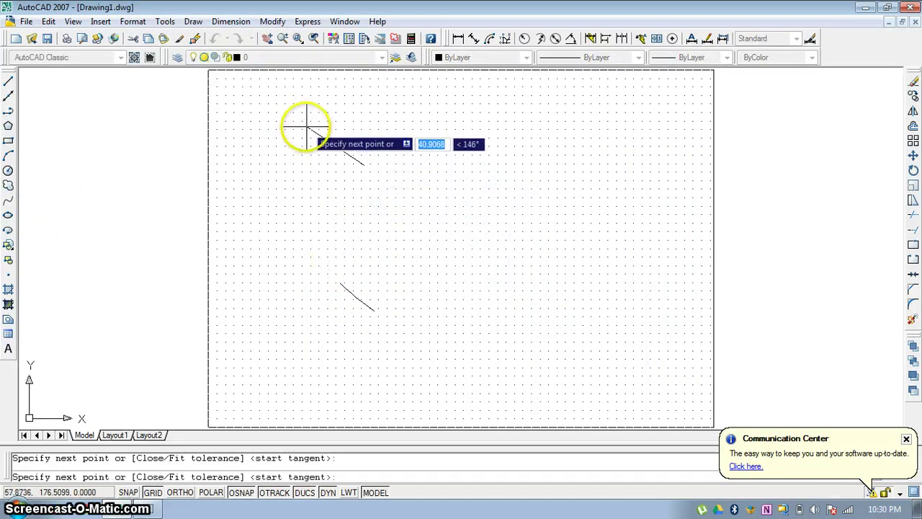
pyautogui.click(353, 115)
pyautogui.click(418, 119)
pyautogui.click(449, 182)
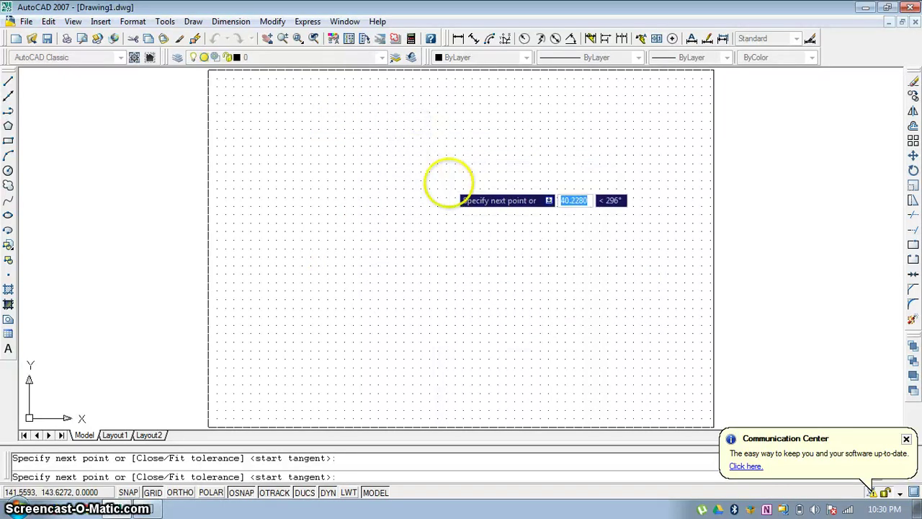
pyautogui.rightClick(493, 182)
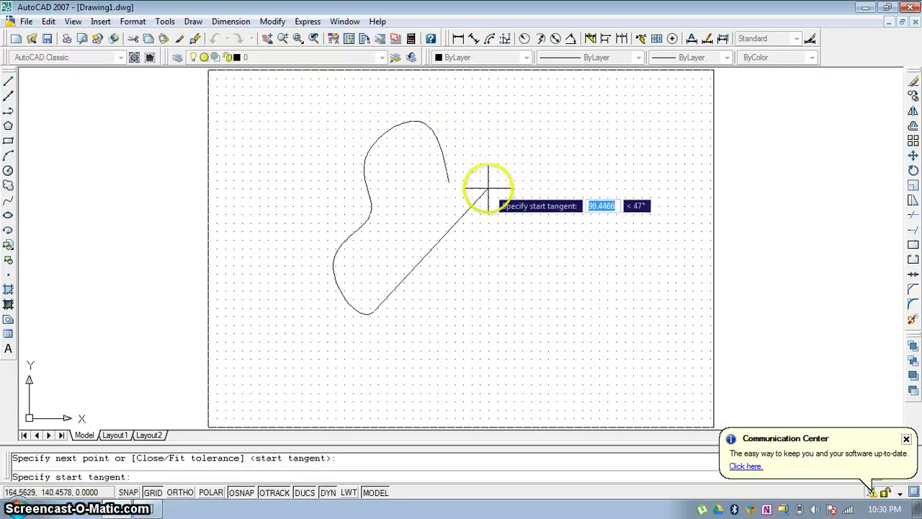
pyautogui.rightClick(487, 188)
pyautogui.rightClick(489, 194)
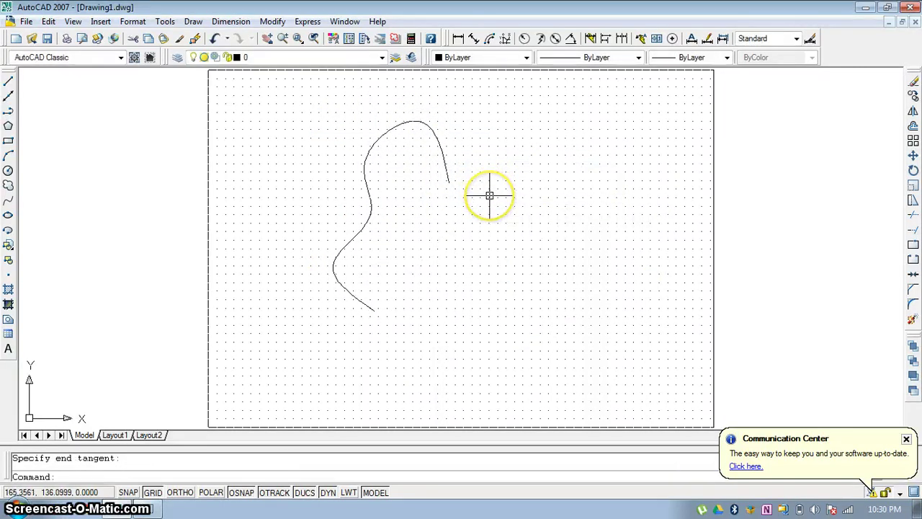
pyautogui.click(267, 95)
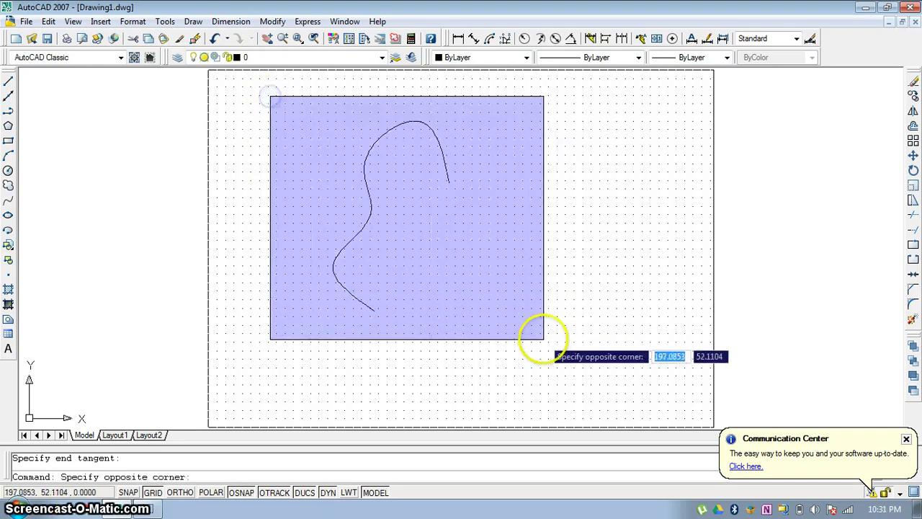
pyautogui.click(543, 338)
pyautogui.press('Delete')
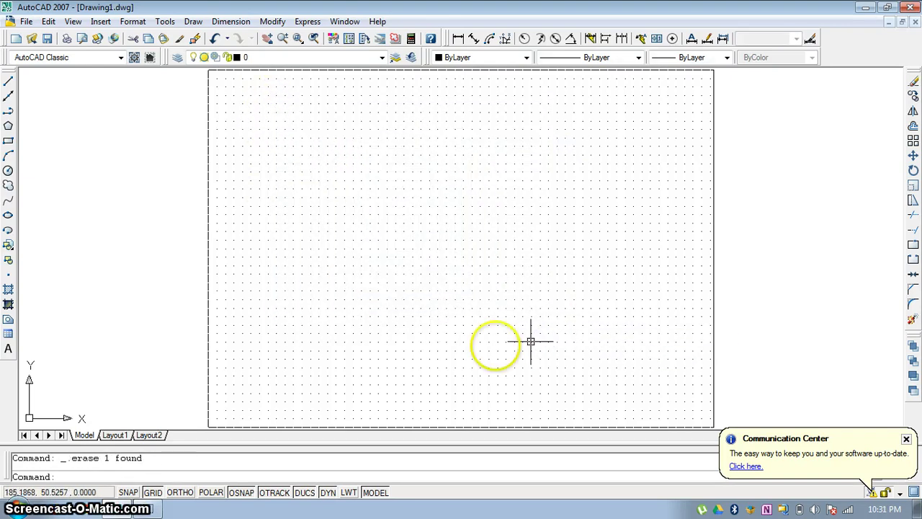
pyautogui.click(9, 215)
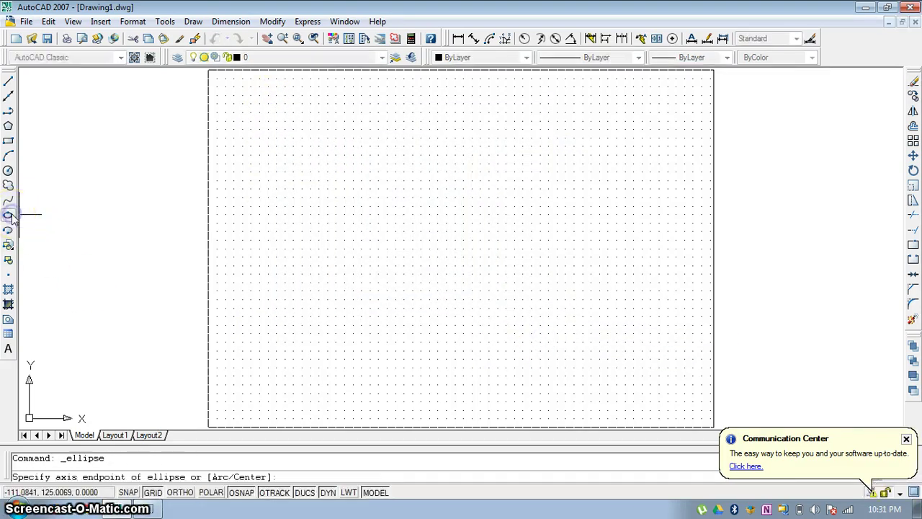
pyautogui.click(317, 212)
pyautogui.click(514, 211)
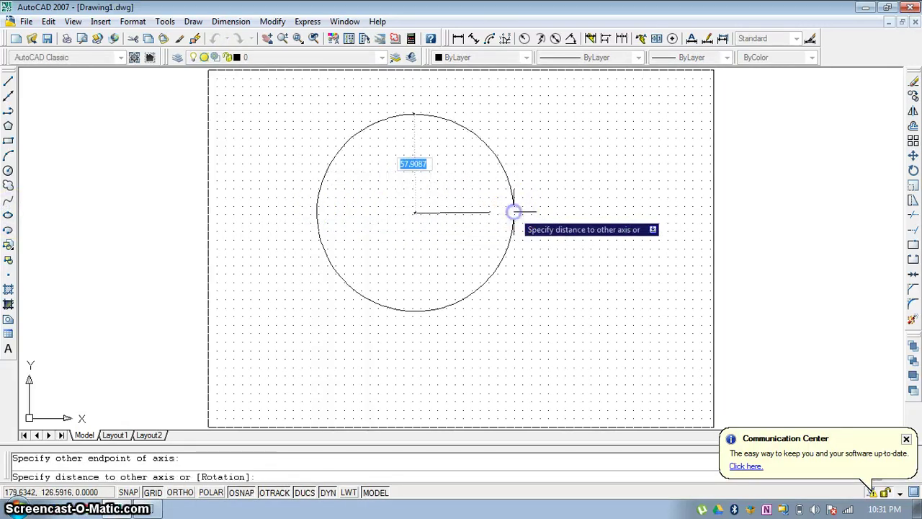
pyautogui.click(453, 212)
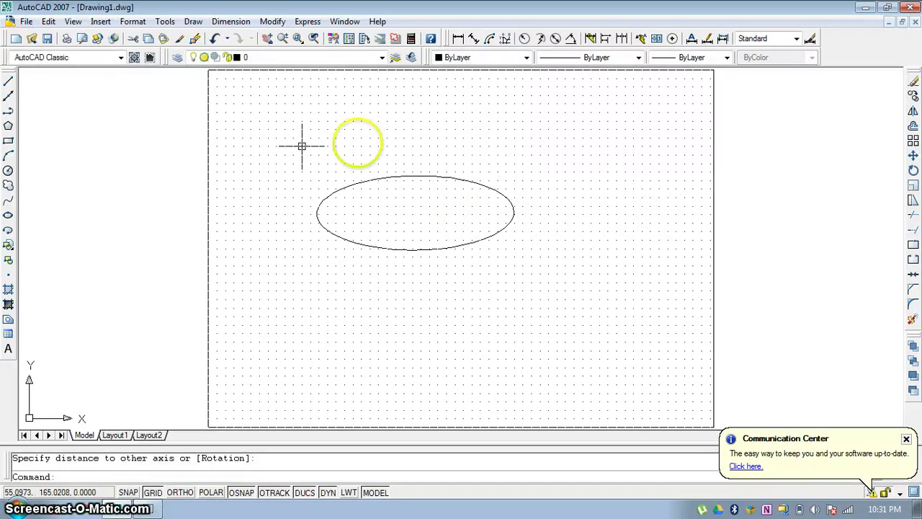
pyautogui.click(265, 155)
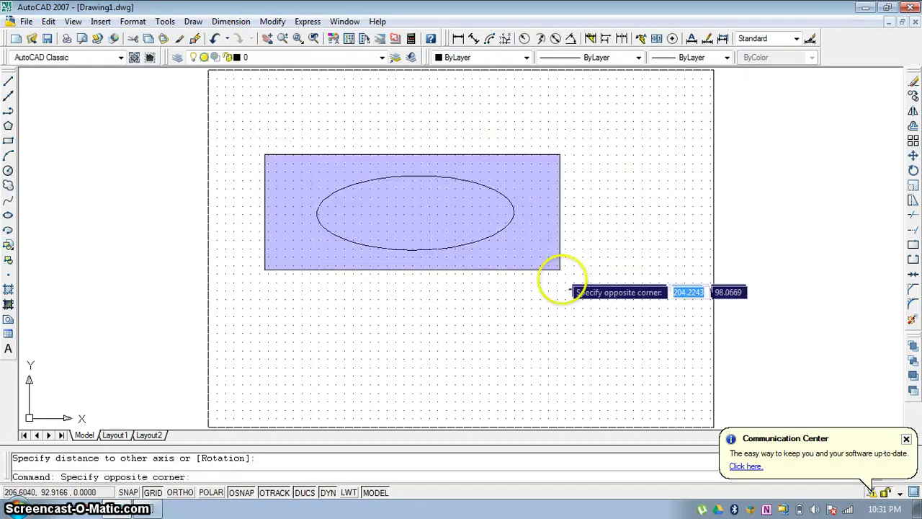
pyautogui.click(565, 287)
pyautogui.press('Delete')
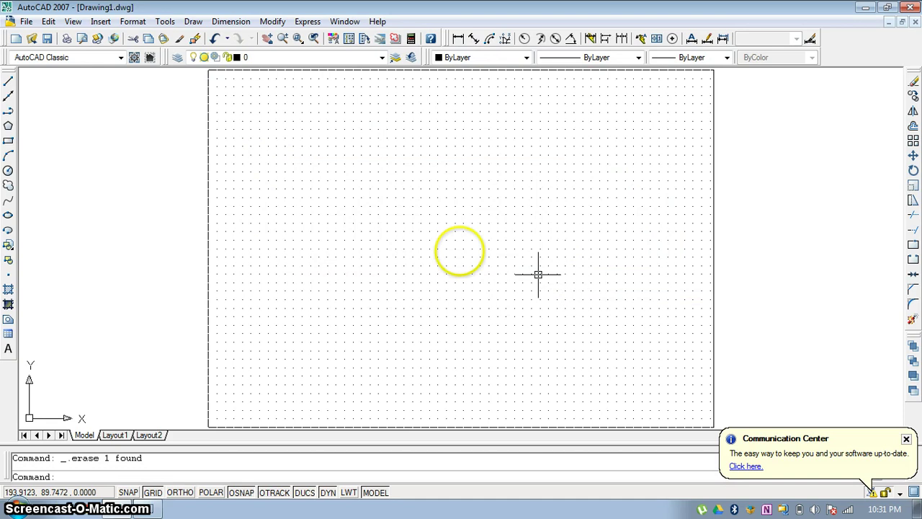
pyautogui.click(11, 232)
pyautogui.click(309, 255)
pyautogui.click(340, 203)
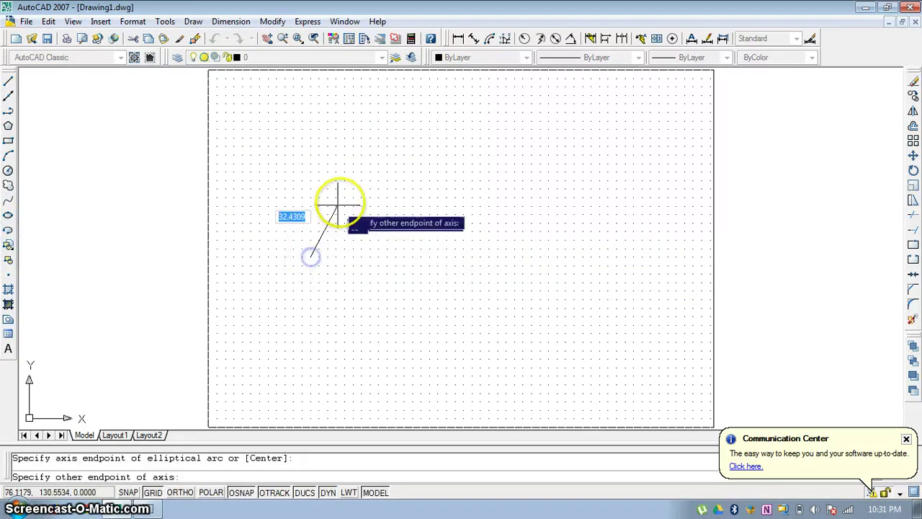
pyautogui.click(395, 212)
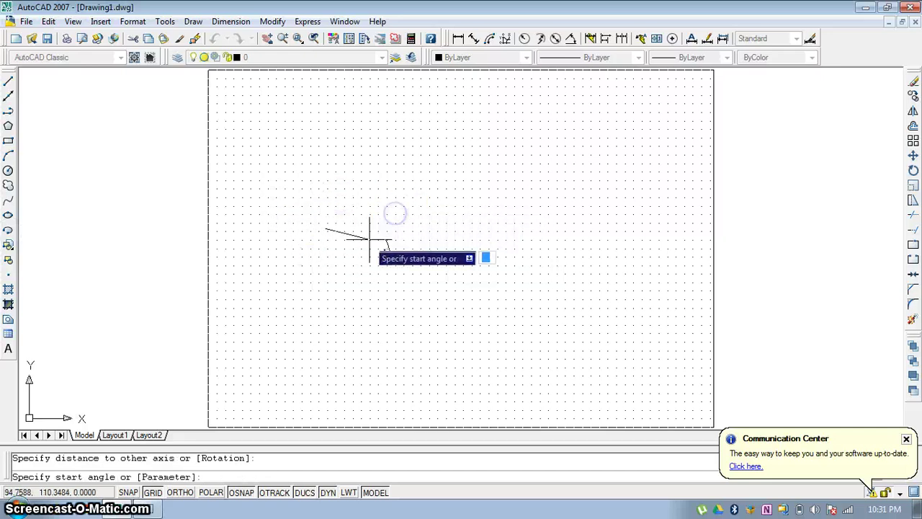
pyautogui.click(342, 252)
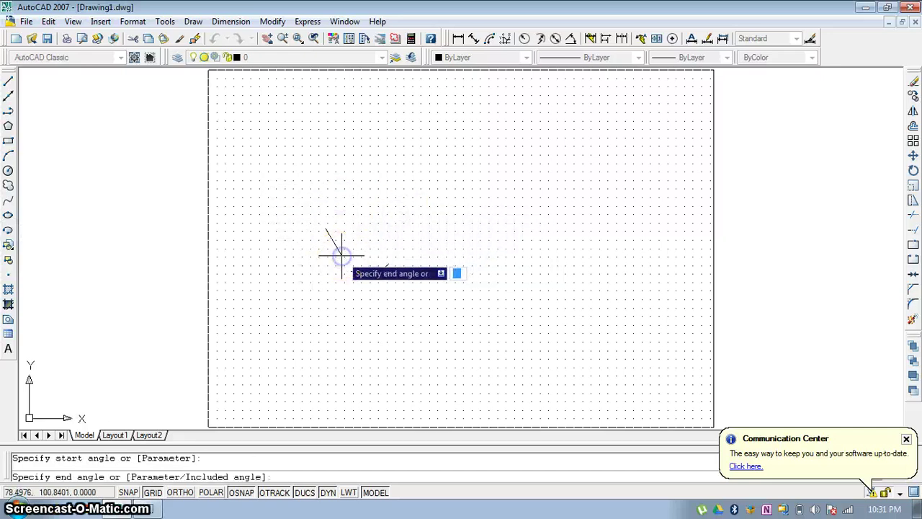
pyautogui.click(371, 172)
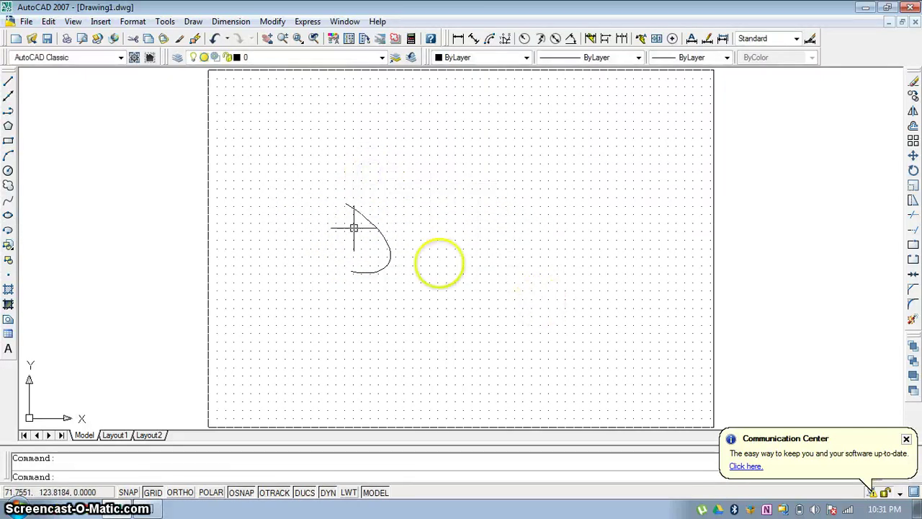
pyautogui.click(272, 161)
pyautogui.click(418, 299)
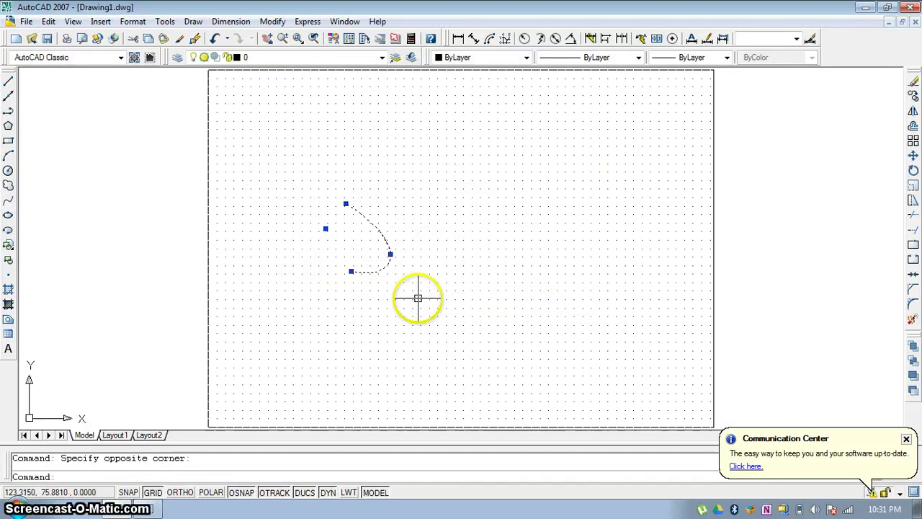
pyautogui.press('Delete')
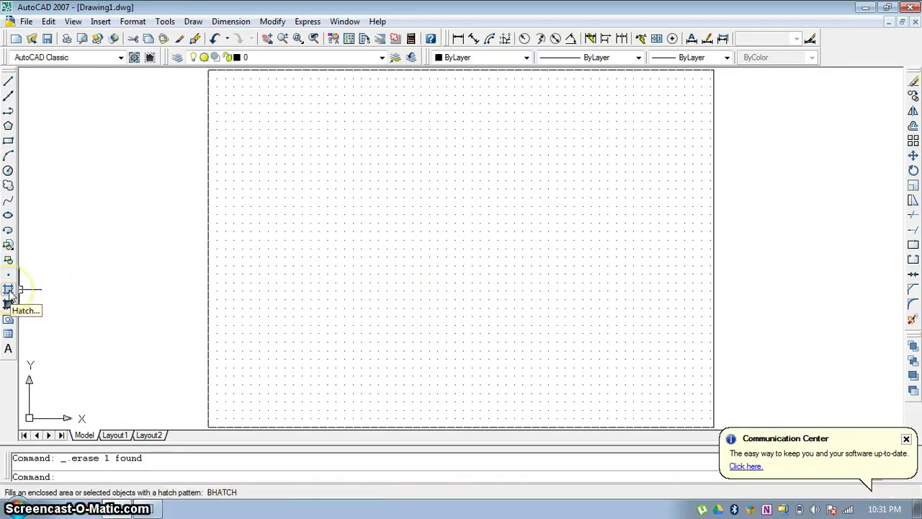
# Draw a circle left of the page centre
pyautogui.click(8, 171)
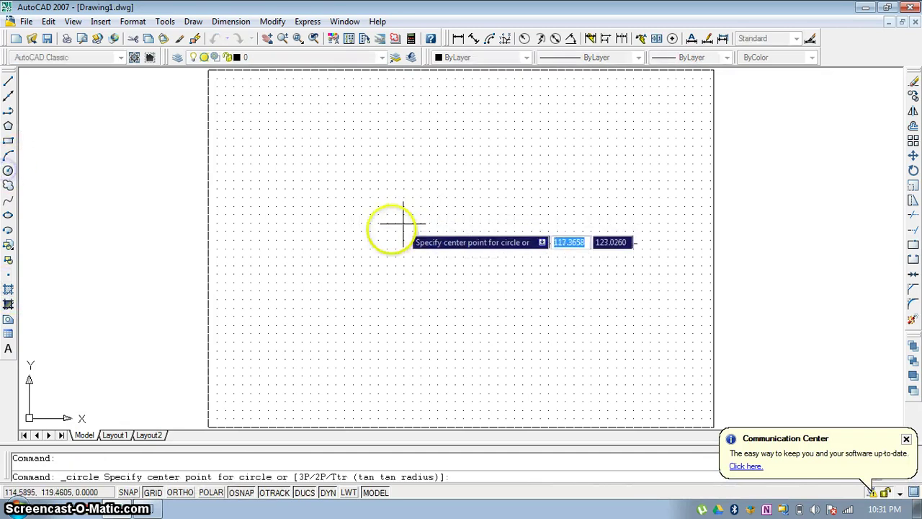
pyautogui.click(376, 219)
pyautogui.click(408, 251)
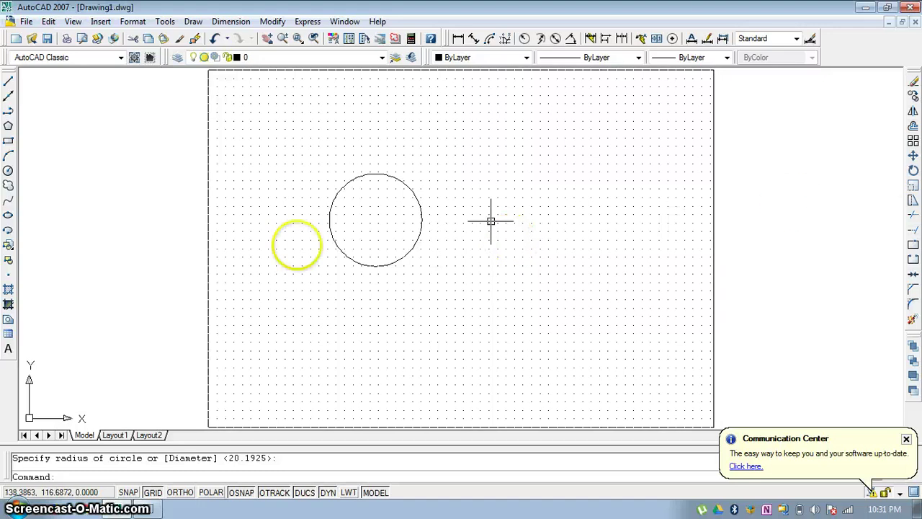
# Set up a Hatch with pattern ANSI31 and the circle as the boundary
pyautogui.click(8, 289)
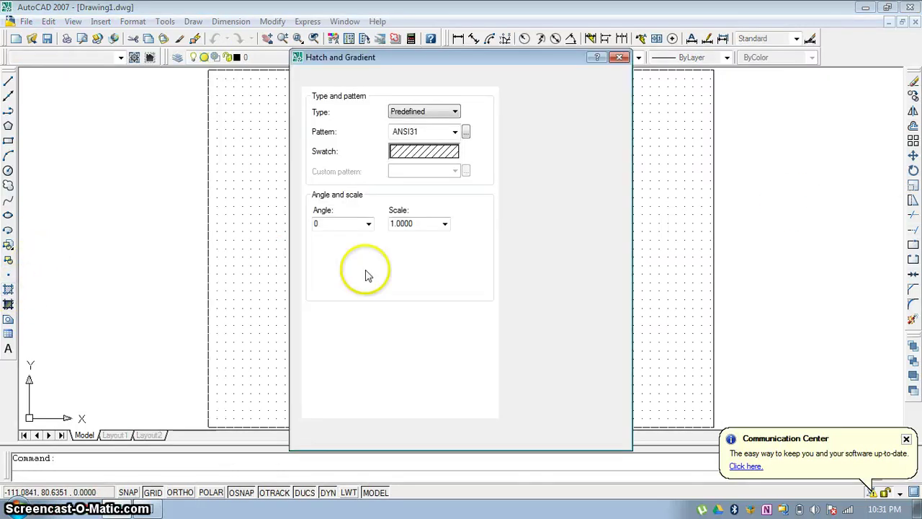
pyautogui.click(439, 133)
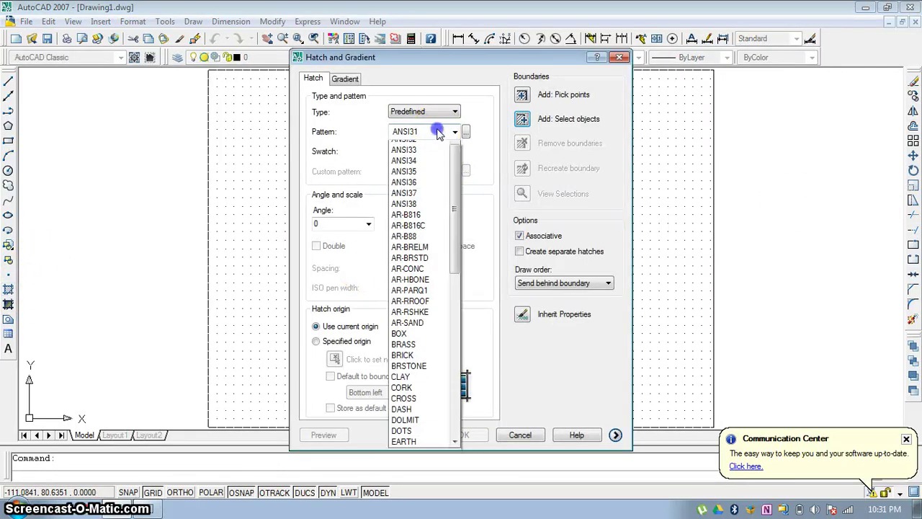
pyautogui.click(440, 133)
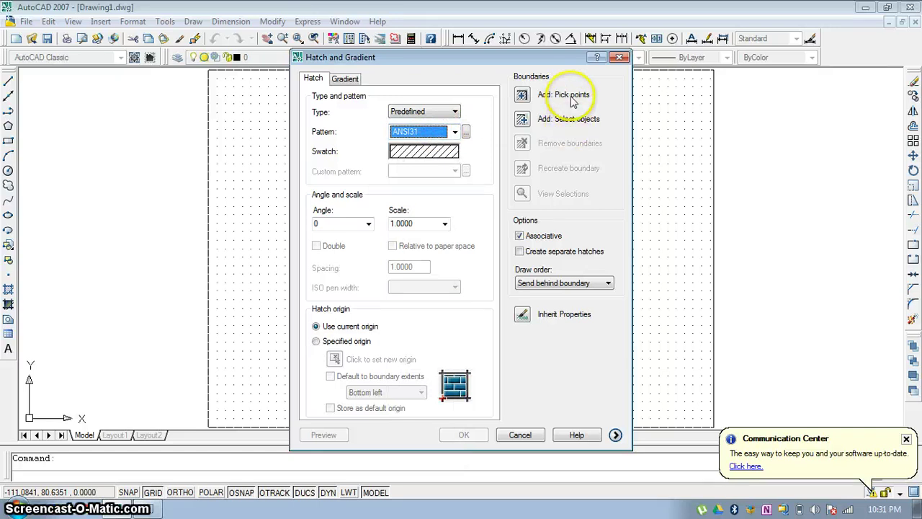
pyautogui.click(520, 121)
pyautogui.click(409, 184)
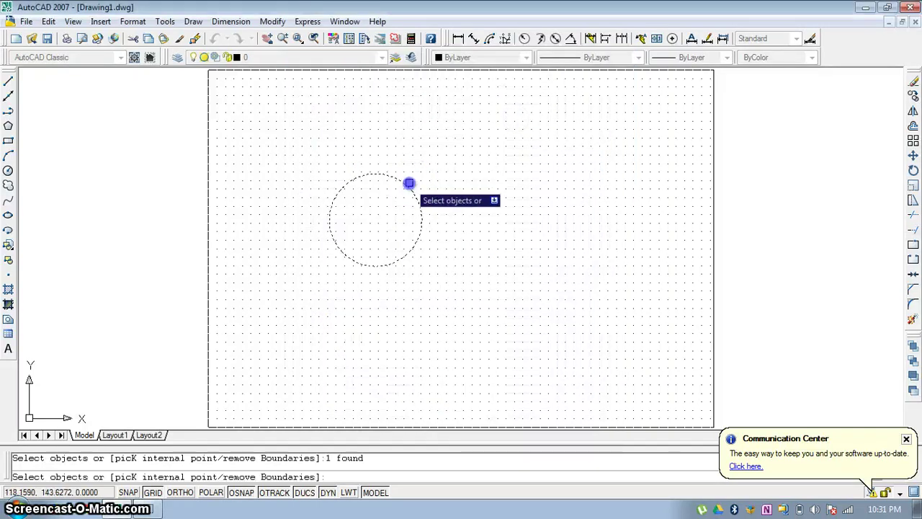
pyautogui.press('Return')
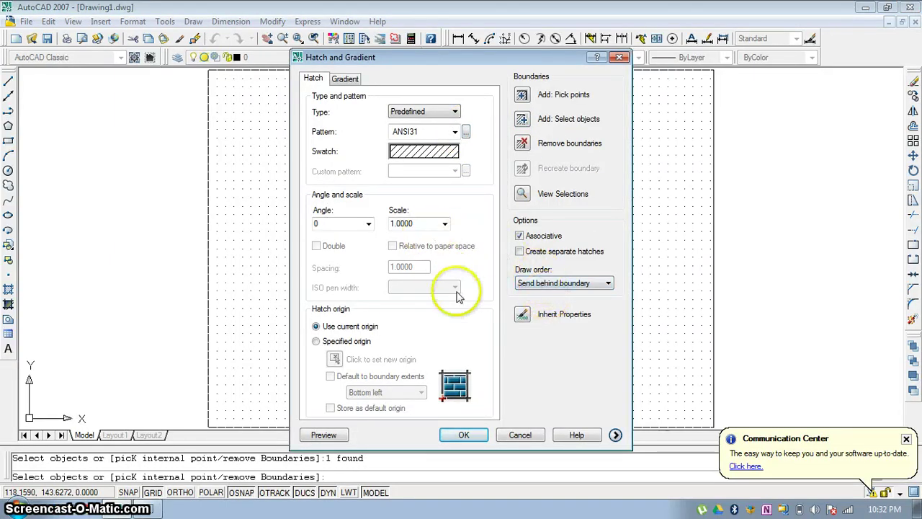
# Preview the hatch at scale 20, apply it, then undo the fill
pyautogui.click(323, 434)
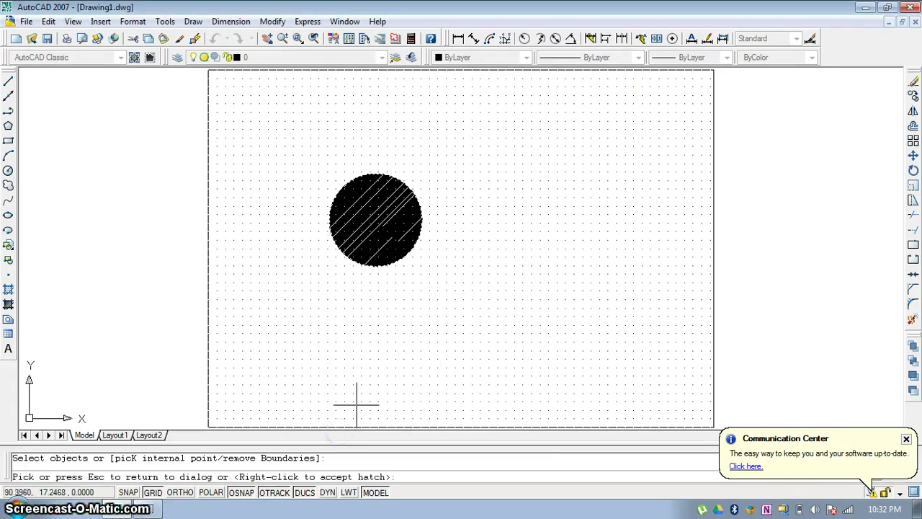
pyautogui.click(402, 218)
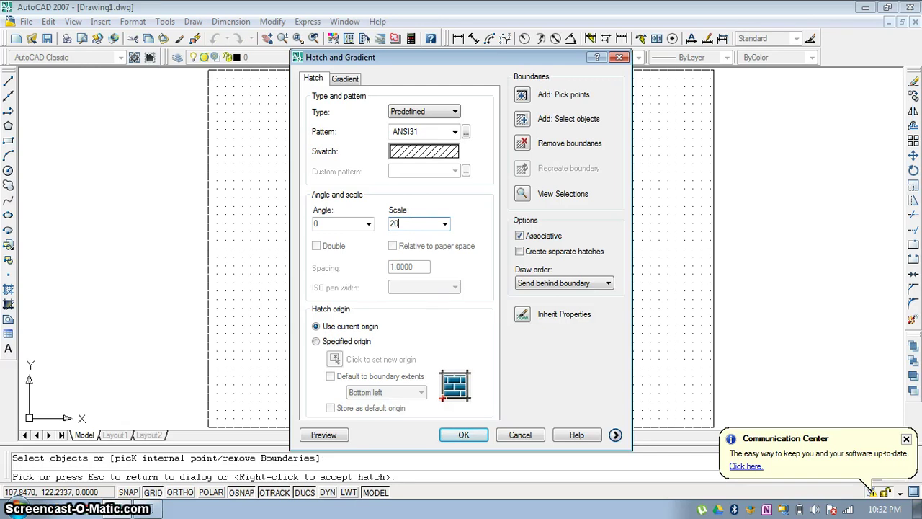
pyautogui.click(324, 434)
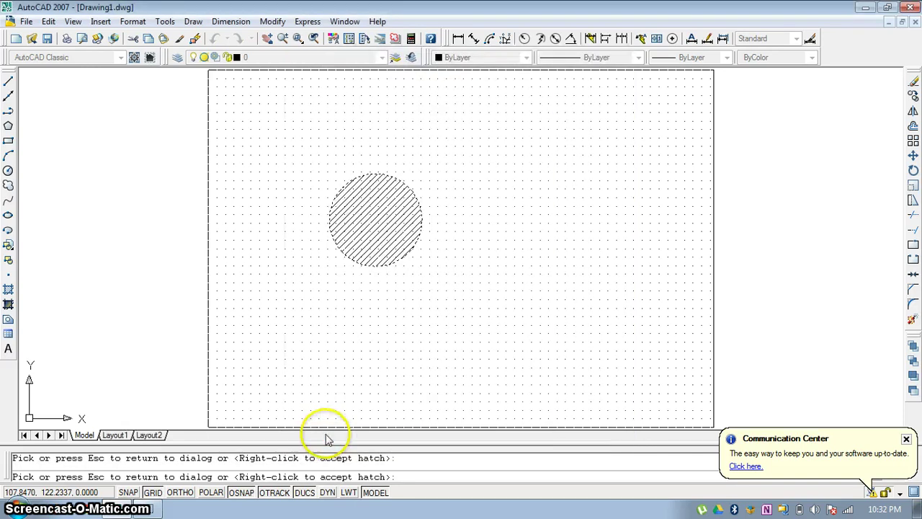
pyautogui.click(323, 435)
pyautogui.click(472, 436)
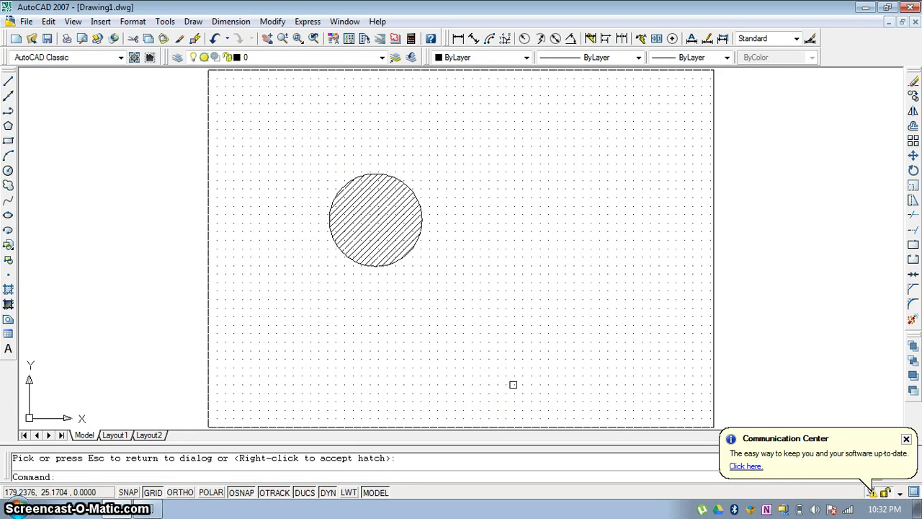
pyautogui.hotkey('ctrl', 'z')
# Draw a second circle overlapping the first on its right
pyautogui.click(8, 171)
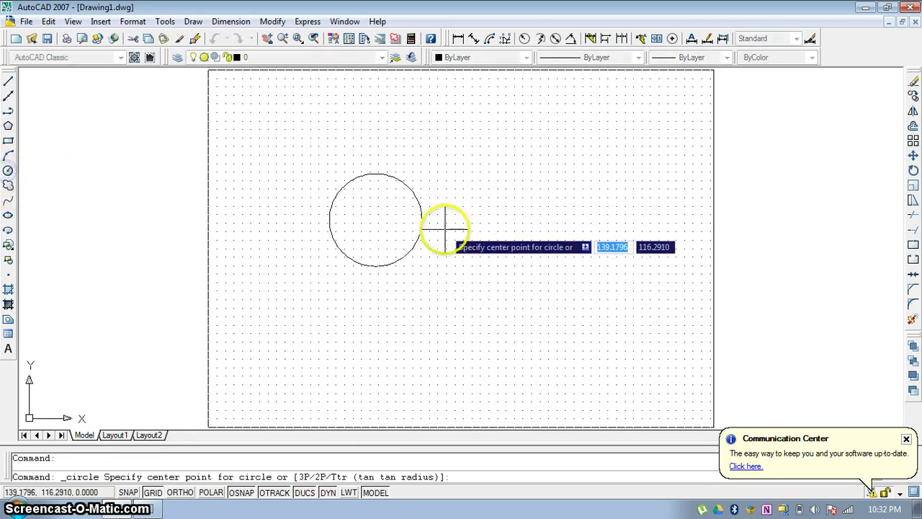
pyautogui.click(402, 214)
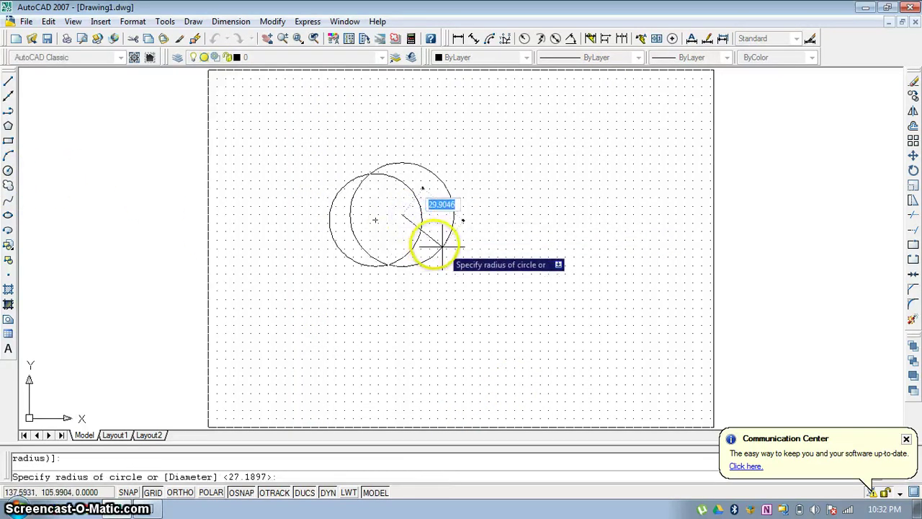
pyautogui.click(437, 195)
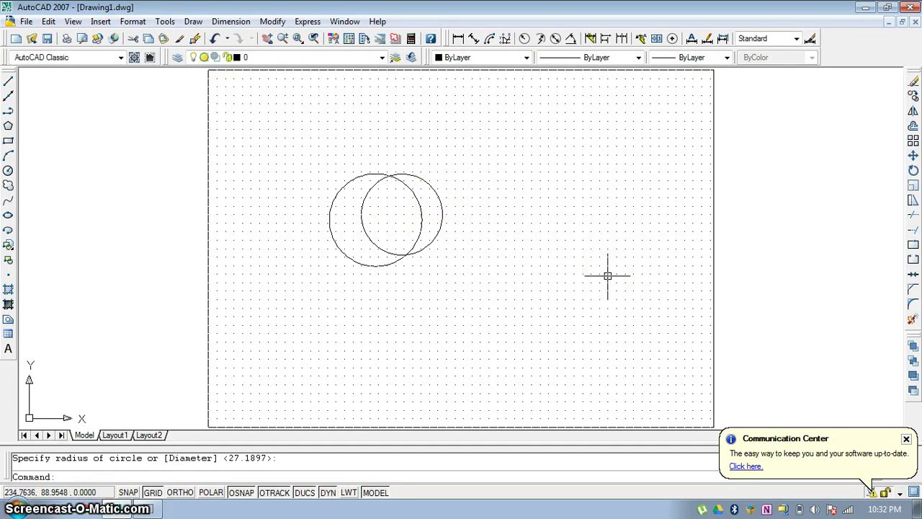
# Start a Hatch and pick the areas inside the overlapping circles as boundaries
pyautogui.click(9, 289)
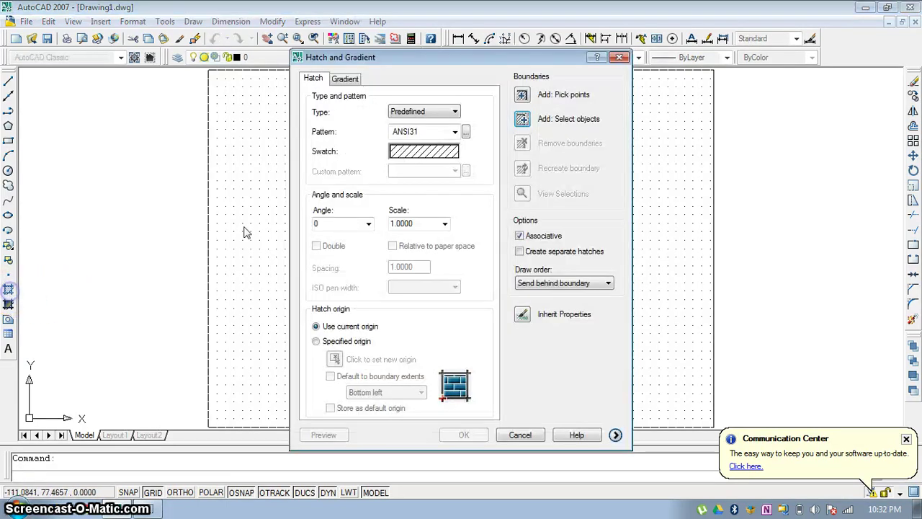
pyautogui.click(522, 96)
pyautogui.click(393, 209)
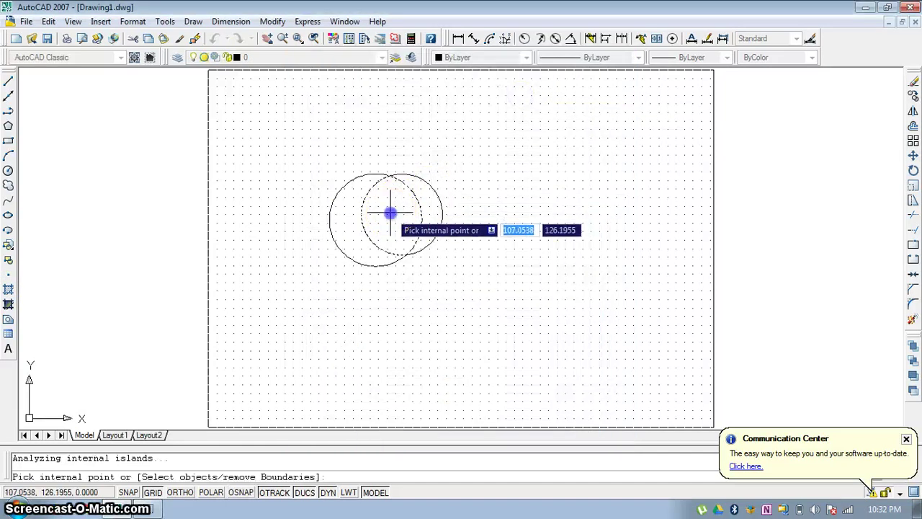
pyautogui.click(408, 170)
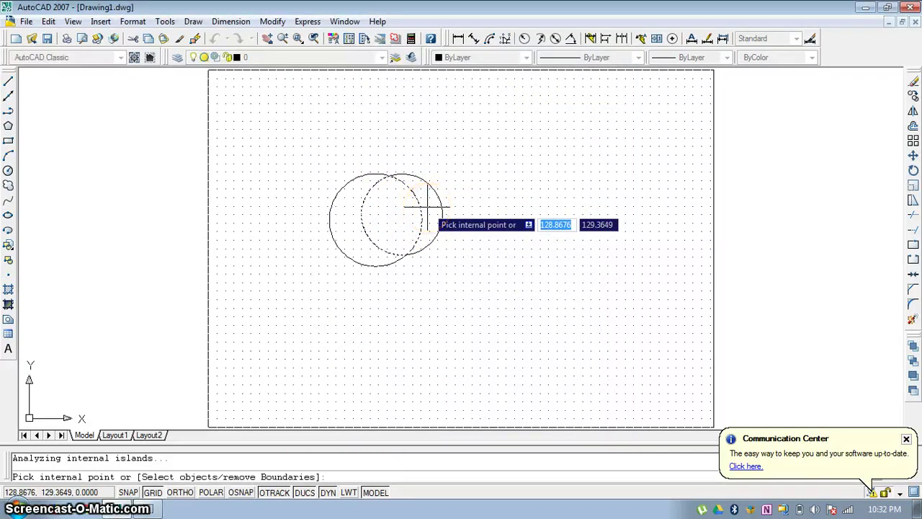
pyautogui.press('Return')
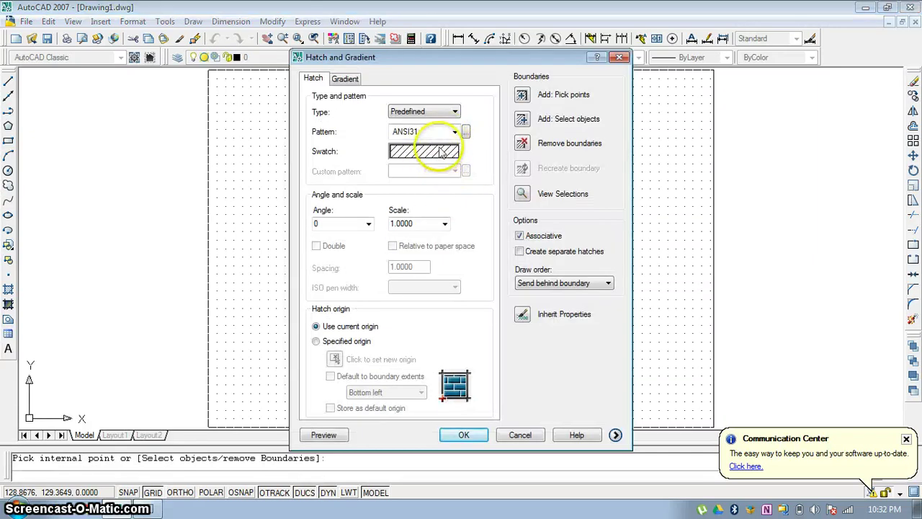
# Choose pattern ANSI31, preview, set scale 25 and apply the hatch
pyautogui.click(454, 132)
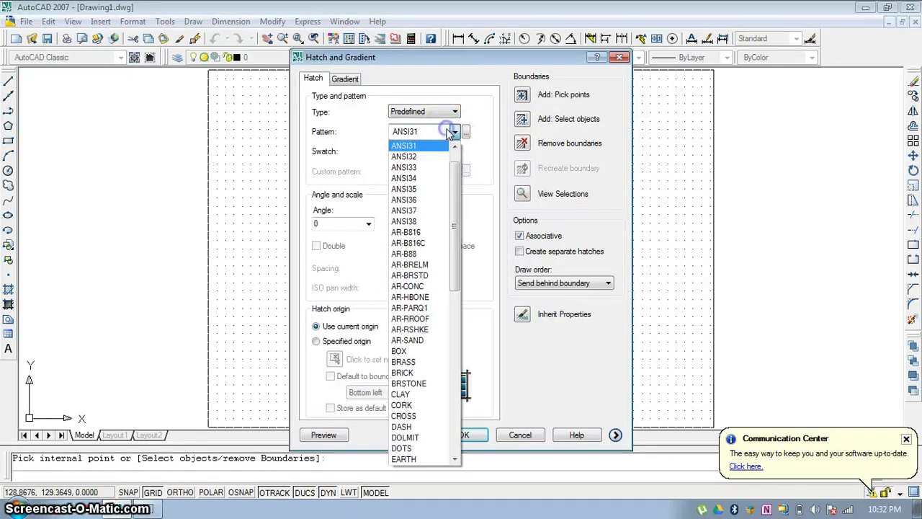
pyautogui.click(431, 168)
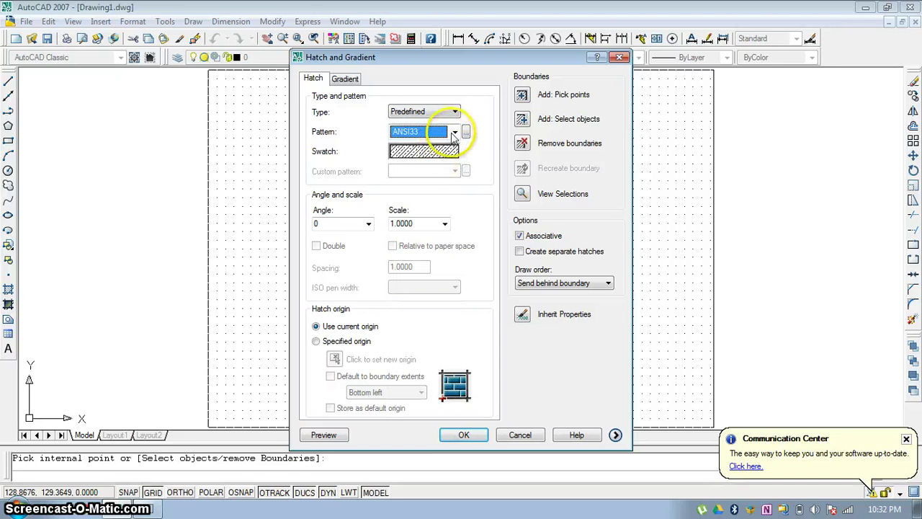
pyautogui.click(454, 132)
pyautogui.moveTo(456, 180); pyautogui.dragTo(437, 155)
pyautogui.click(437, 148)
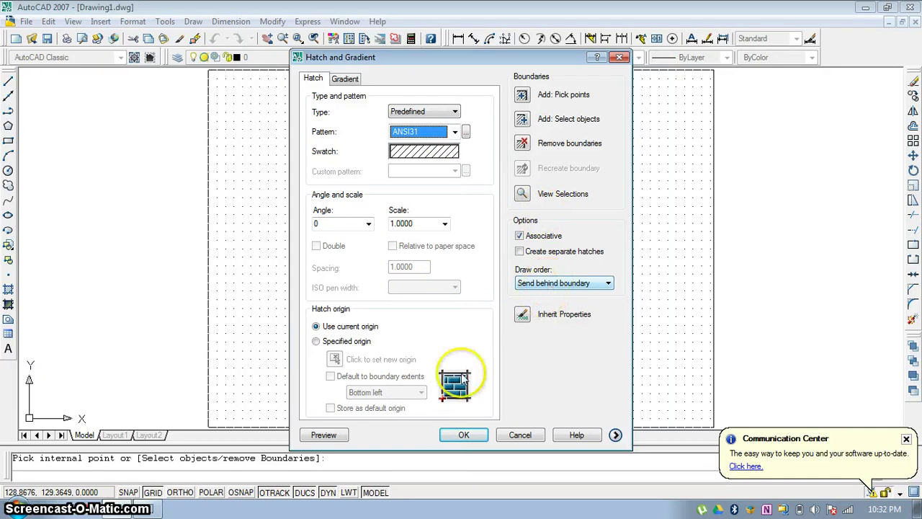
pyautogui.click(330, 435)
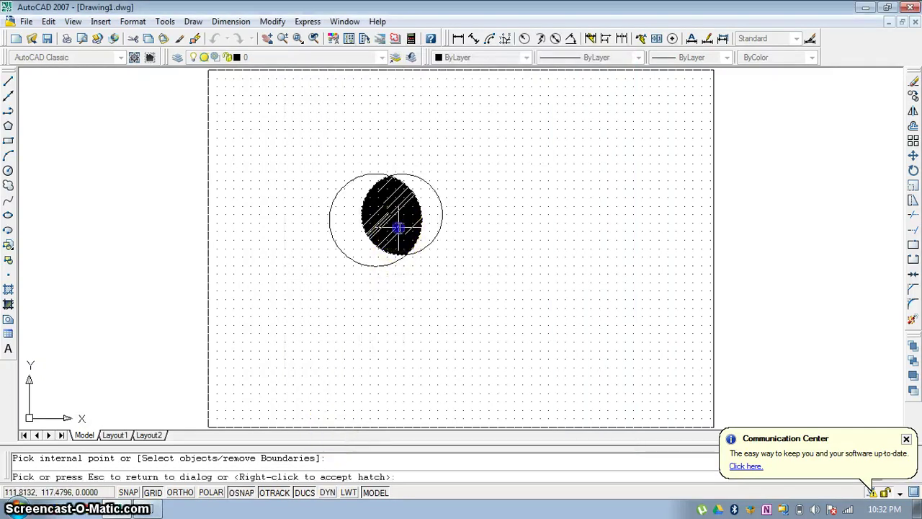
pyautogui.click(398, 225)
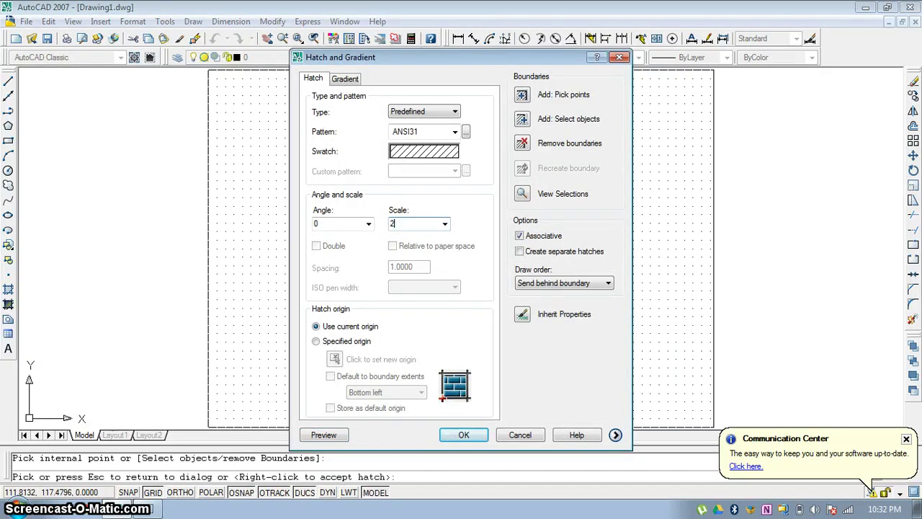
pyautogui.write('25')
pyautogui.click(466, 434)
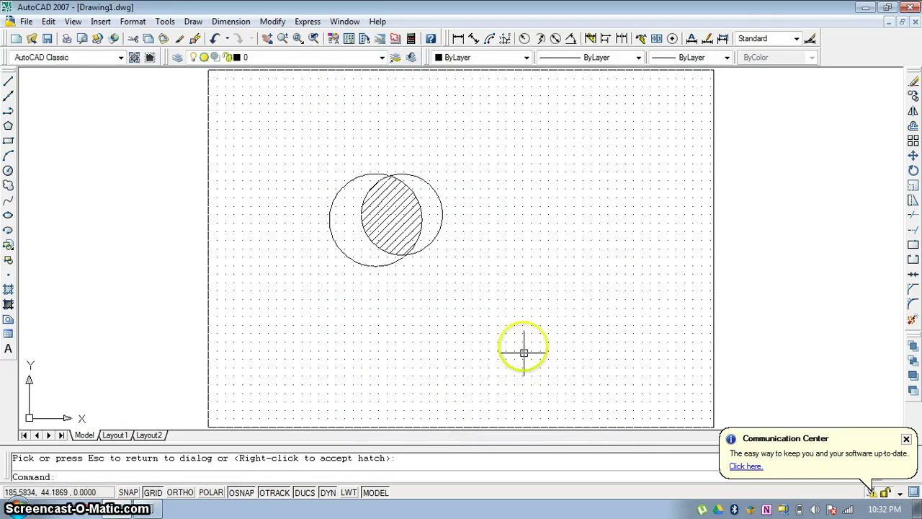
# Window-select both circles and the hatch and erase them
pyautogui.click(268, 159)
pyautogui.click(540, 299)
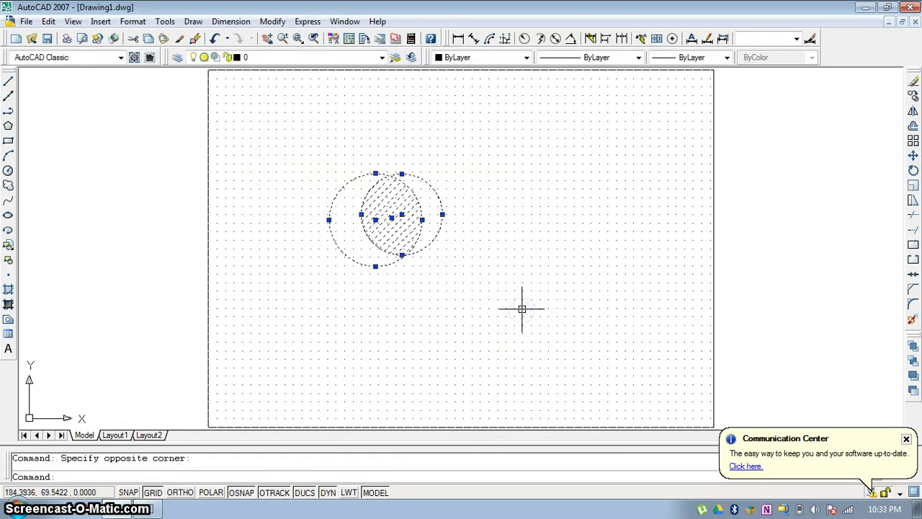
pyautogui.press('Delete')
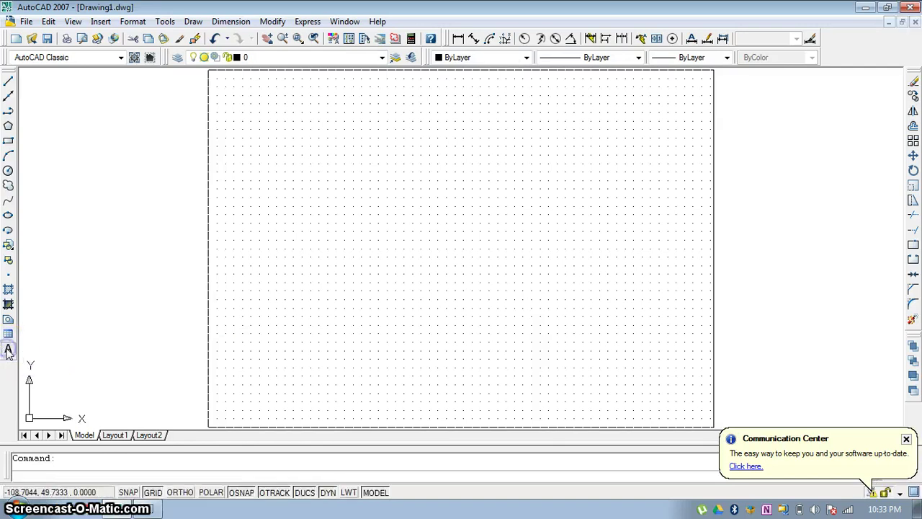
# Create multiline text 'AUTO CAD' with a text height of 4
pyautogui.click(8, 350)
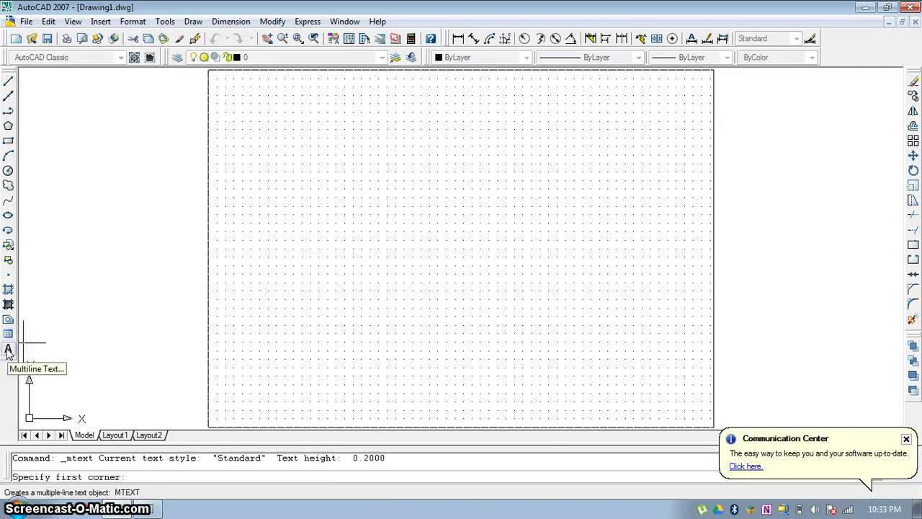
pyautogui.click(336, 196)
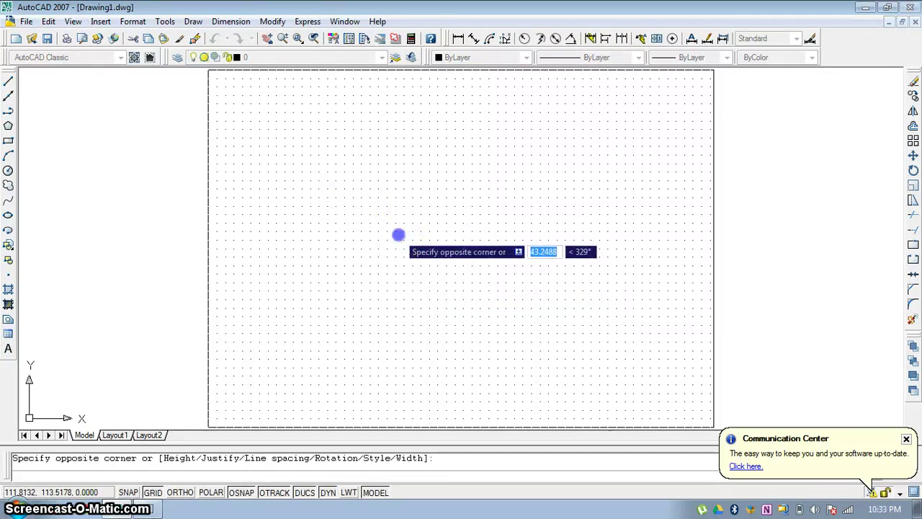
pyautogui.click(398, 235)
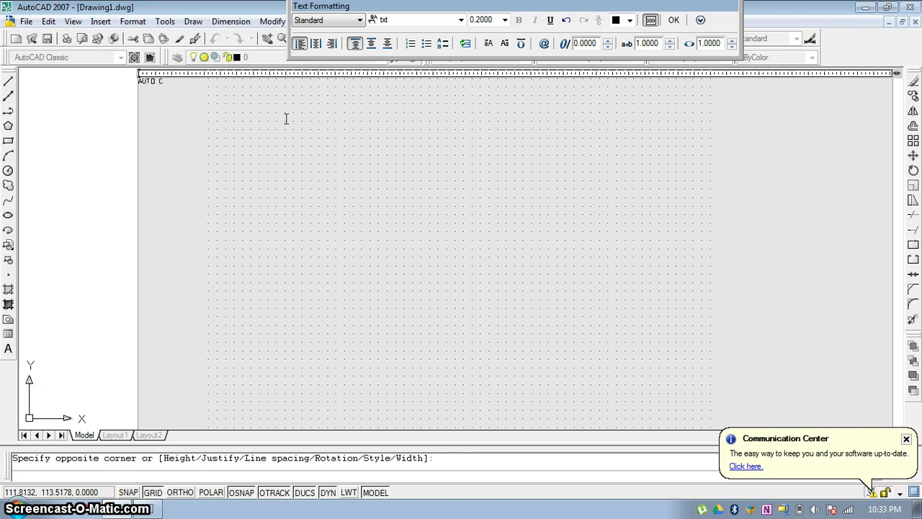
pyautogui.write('D')
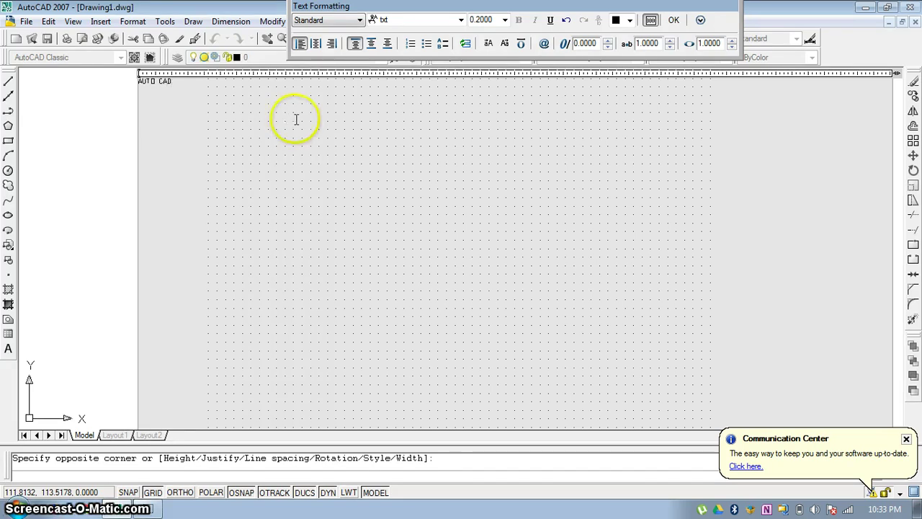
pyautogui.click(181, 82)
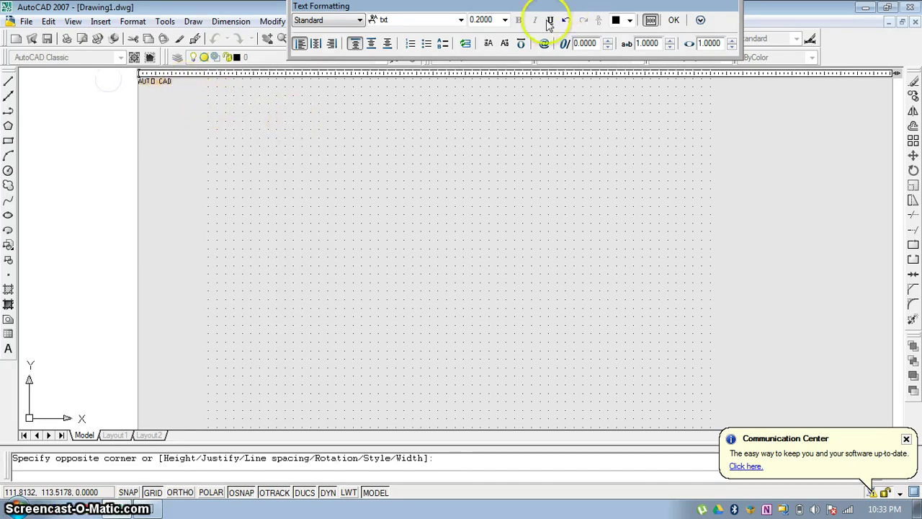
pyautogui.click(504, 20)
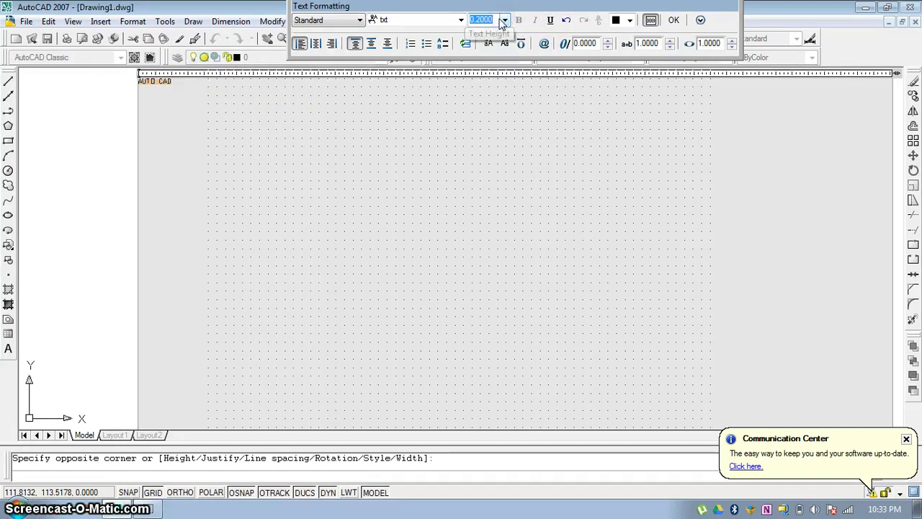
pyautogui.write('4')
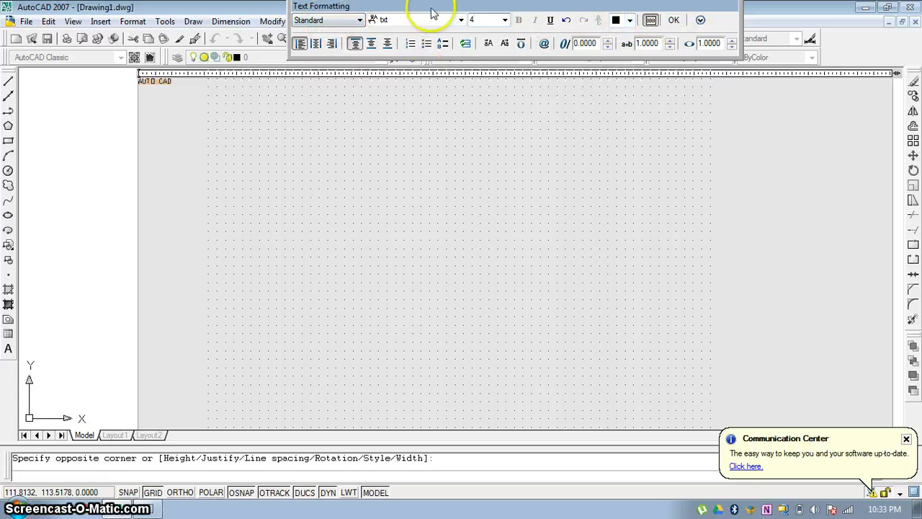
pyautogui.click(675, 23)
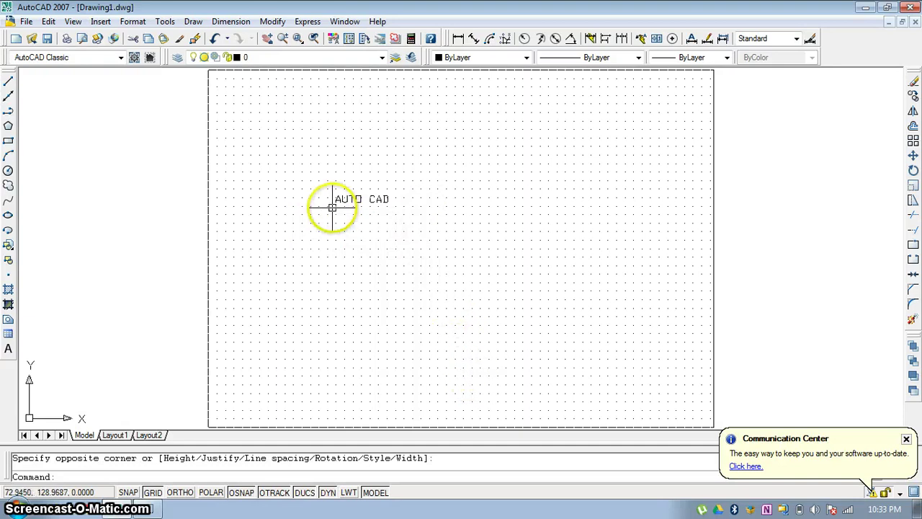
# Start DTEXT below AUTO CAD with height 4 and rotation 0
pyautogui.click(89, 475)
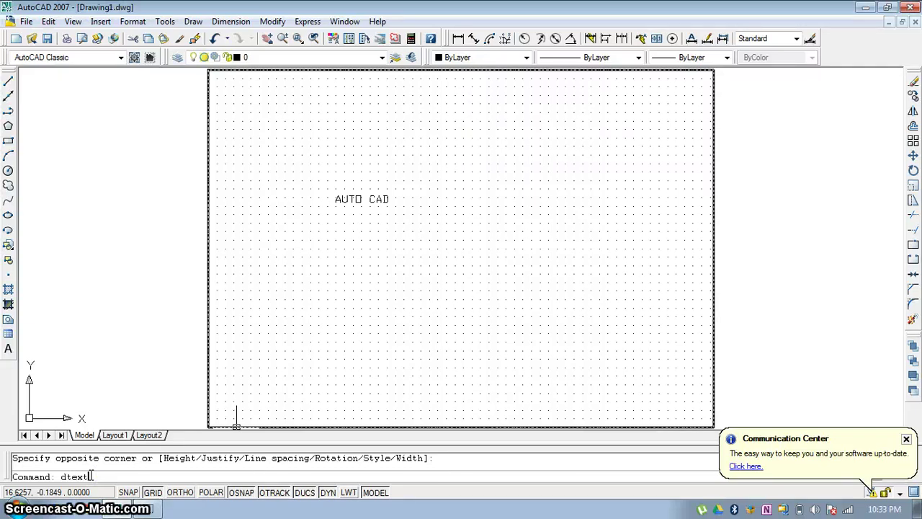
pyautogui.press('Return')
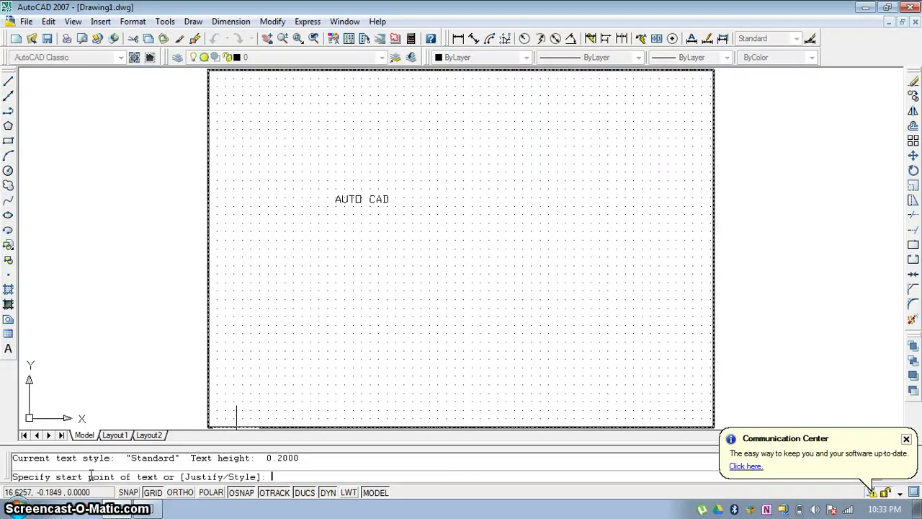
pyautogui.click(303, 288)
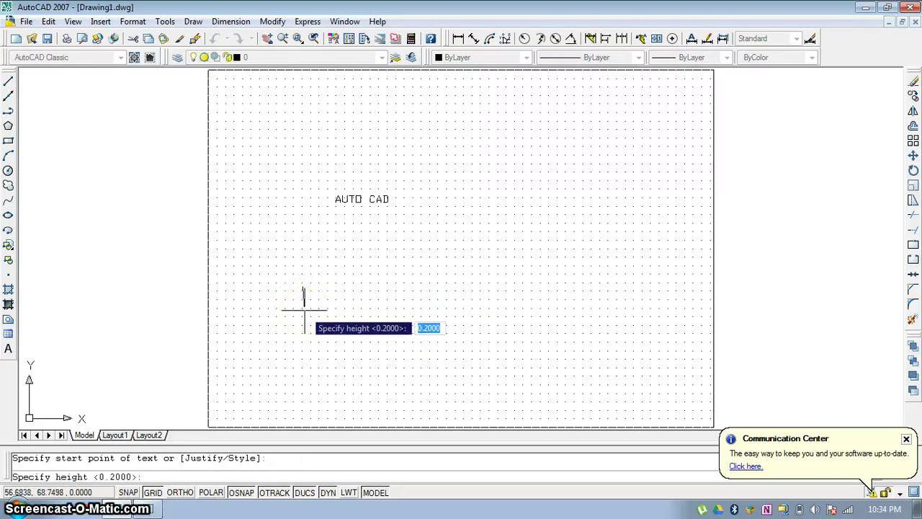
pyautogui.write('4')
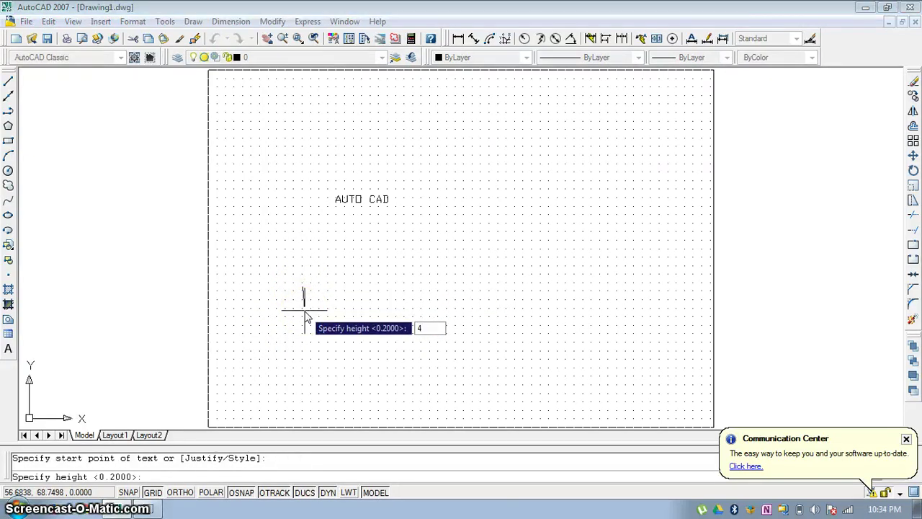
pyautogui.press('Return')
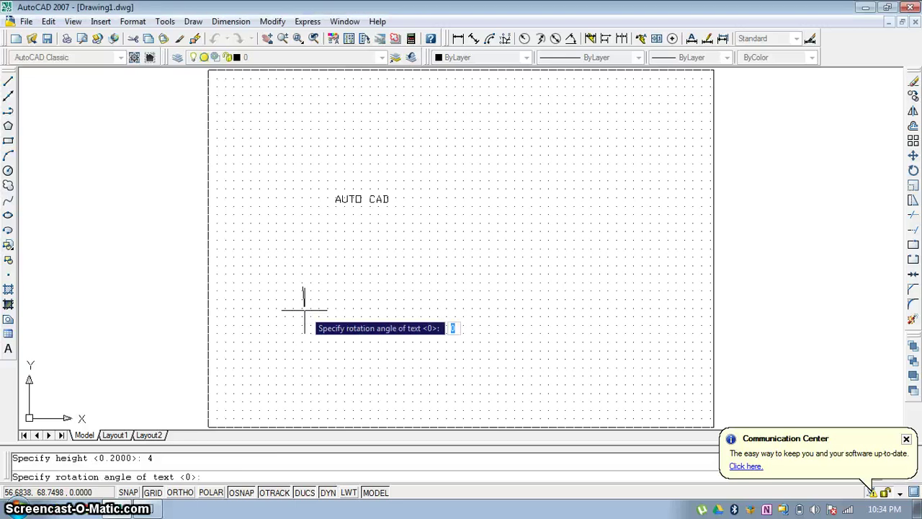
pyautogui.press('Return')
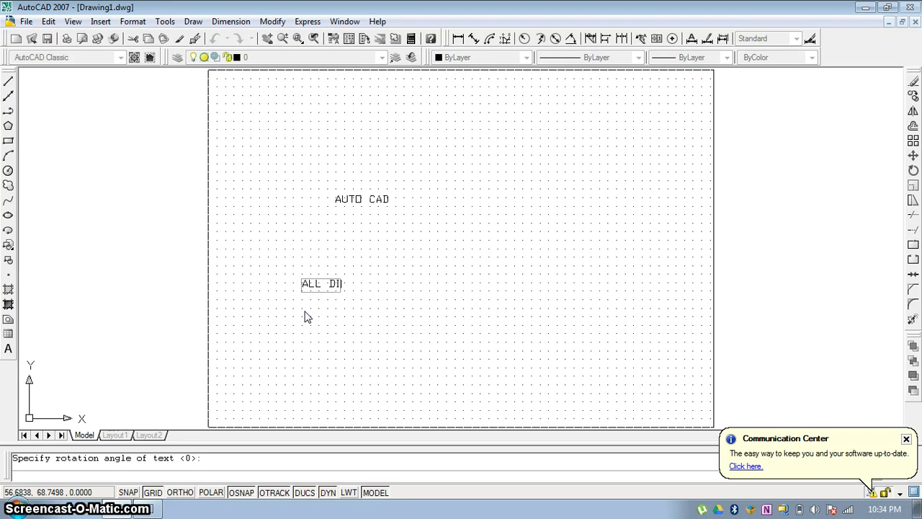
# Type 'ALL DIMENSIONS ARE IN MM', fixing a typo, and finish the text
pyautogui.write('S')
pyautogui.press('BackSpace')
pyautogui.press('BackSpace')
pyautogui.press('BackSpace')
pyautogui.press('BackSpace')
pyautogui.press('BackSpace')
pyautogui.press('BackSpace')
pyautogui.write('ENSIONS ARE IN MM')
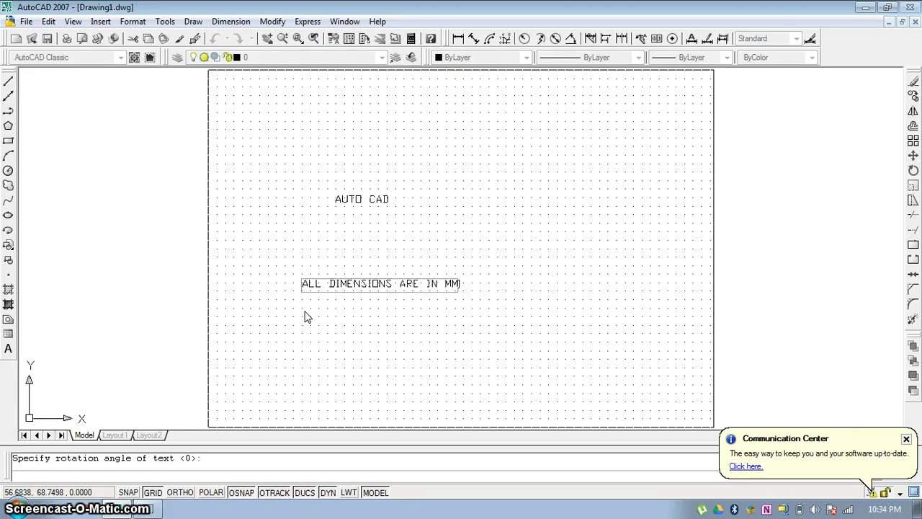
pyautogui.click(426, 341)
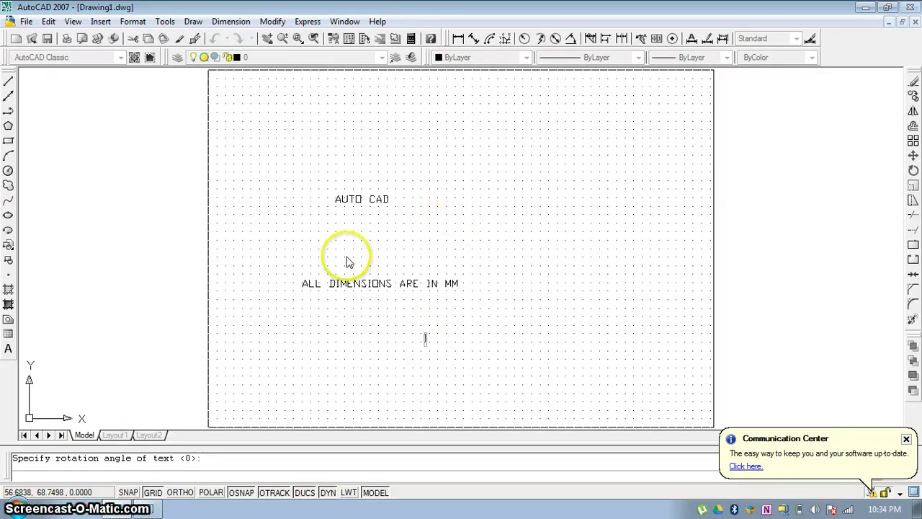
pyautogui.press('Return')
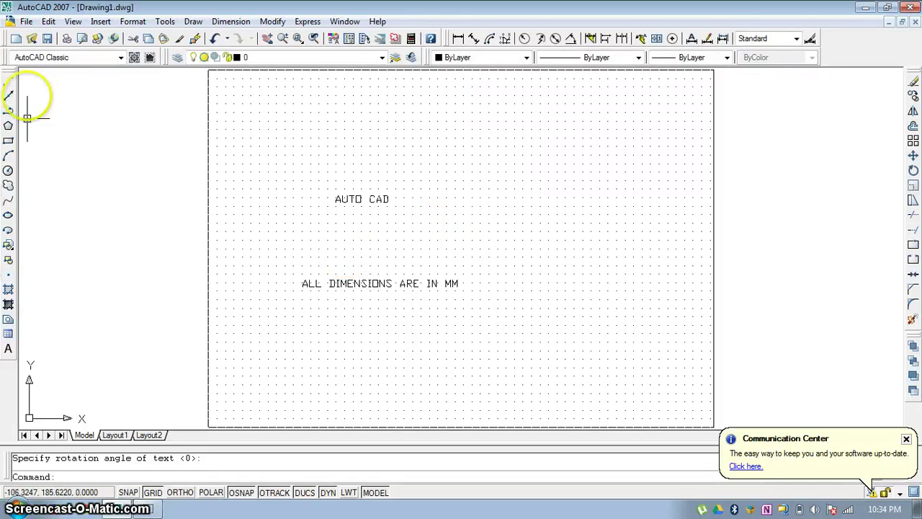